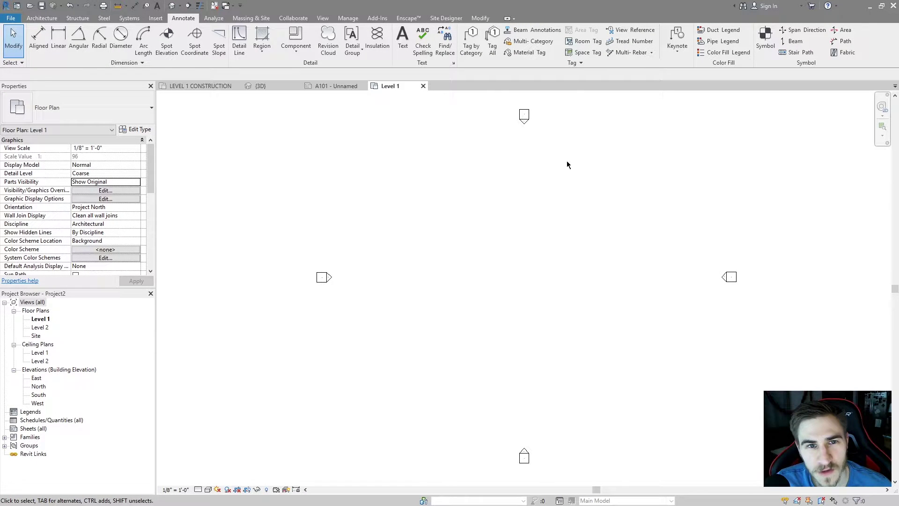
# Activate detail-line drawing in the Level 1 plan and display the Line Style list.
pyautogui.click(239, 40)
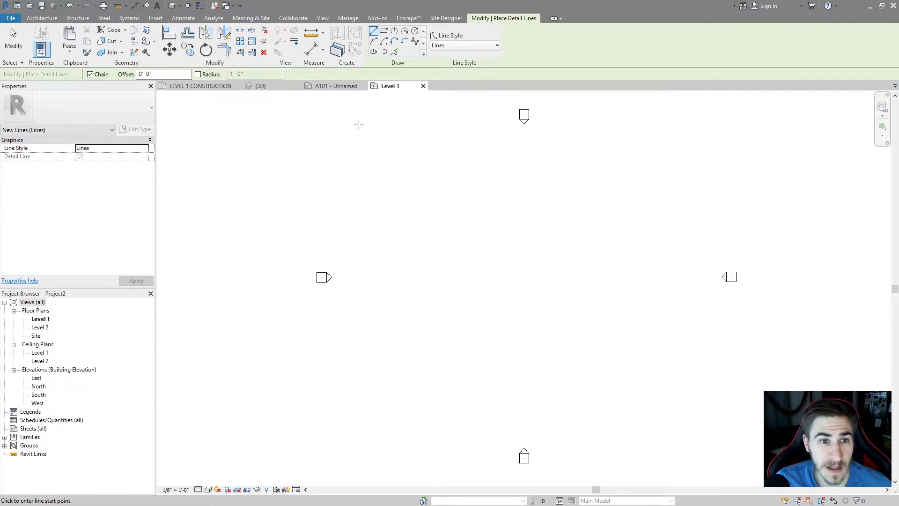
pyautogui.click(183, 18)
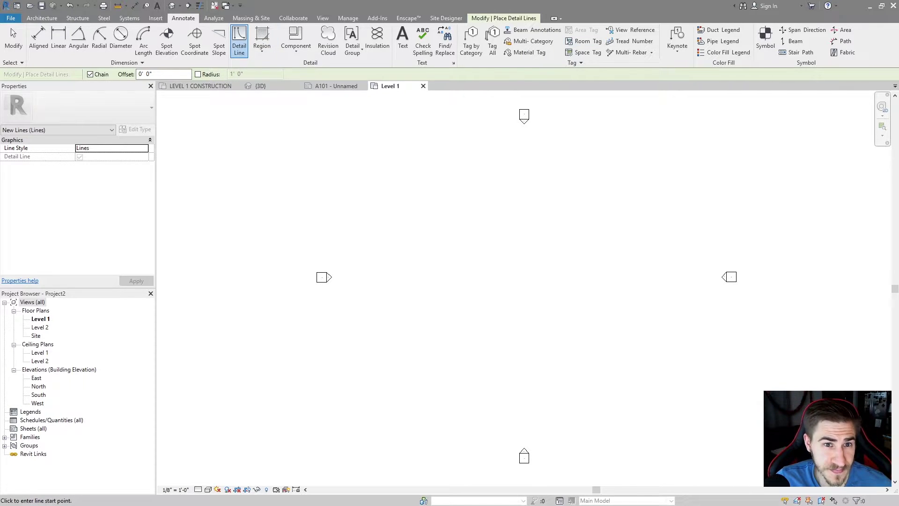
pyautogui.click(492, 19)
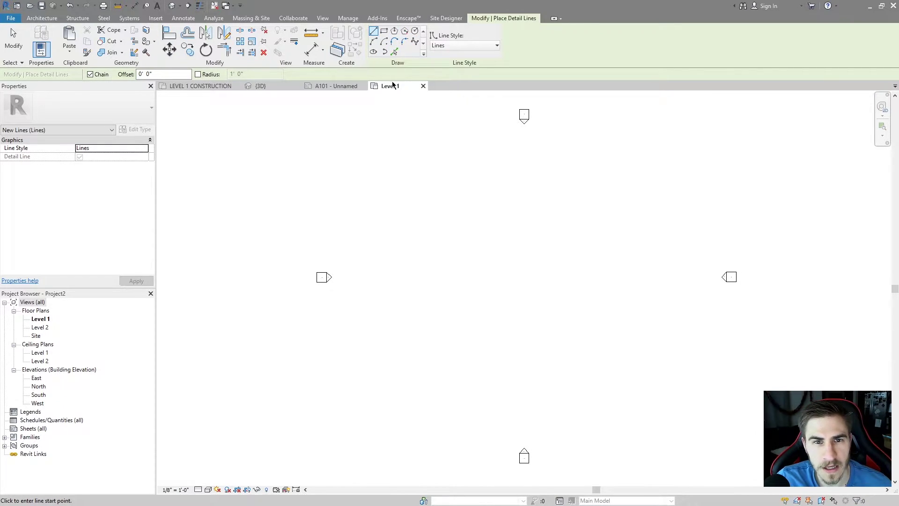
pyautogui.click(479, 47)
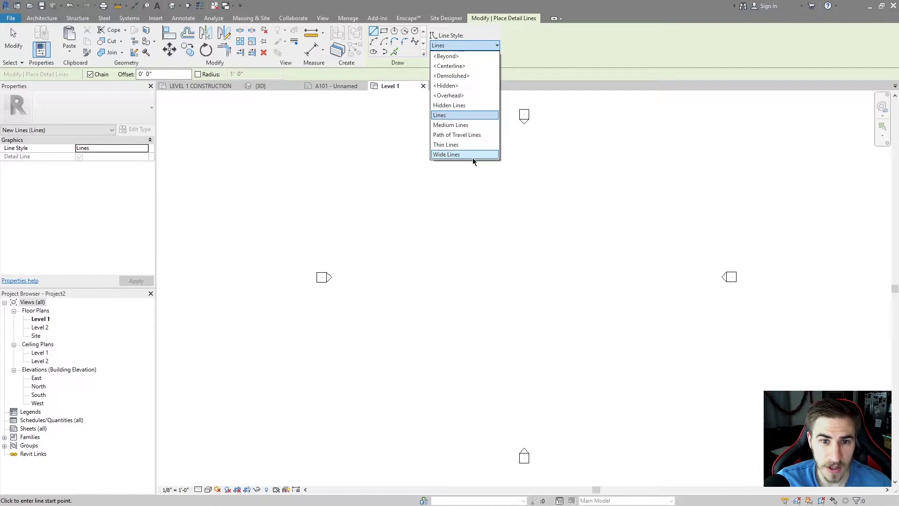
# Dismiss the line style list, leaving Lines as the style.
pyautogui.click(565, 56)
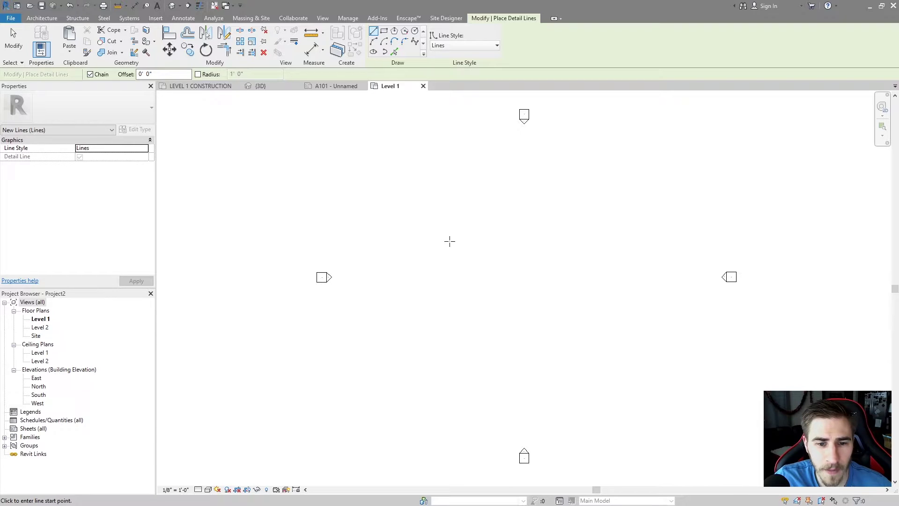
# Draw a 20' detail line at 45° near the plan centre and select it.
pyautogui.click(405, 206)
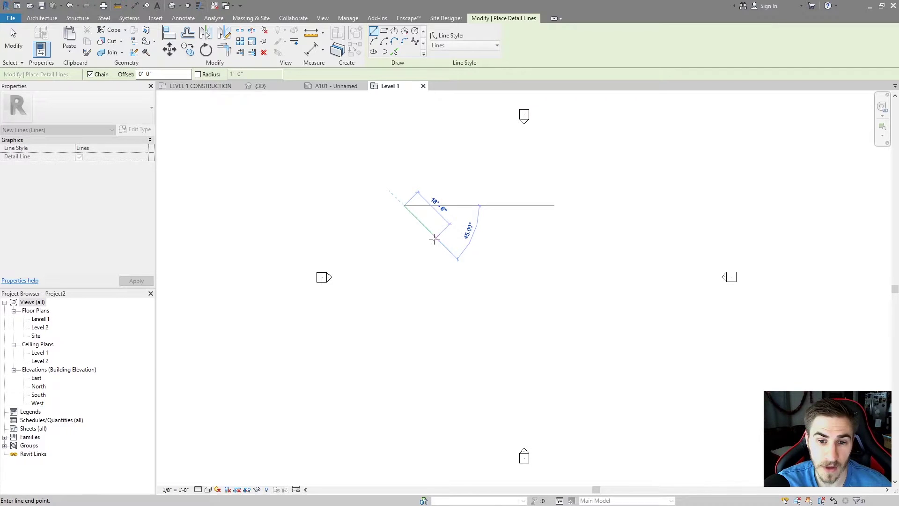
pyautogui.write('20')
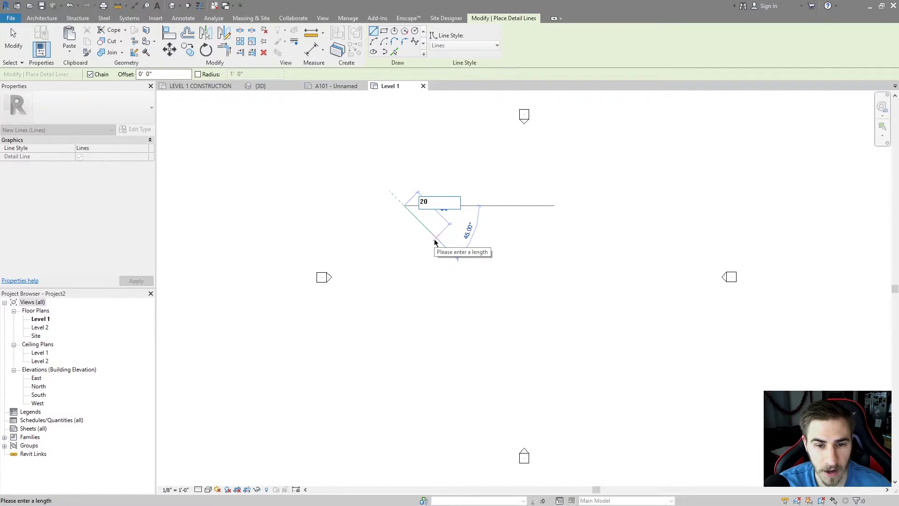
pyautogui.press('Return')
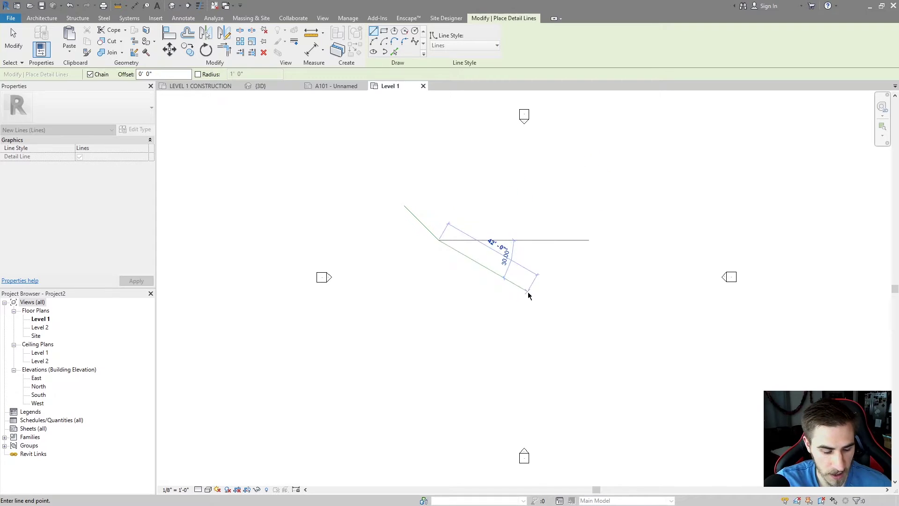
pyautogui.press('Escape')
pyautogui.press('Escape')
pyautogui.click(427, 228)
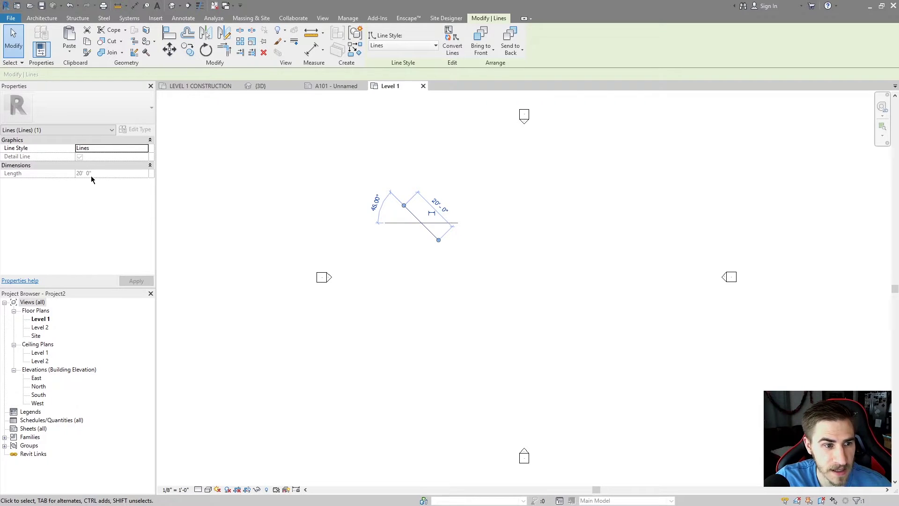
# Swing the detail line's endpoint to 60°, making it 26'-6" long.
pyautogui.moveTo(439, 241); pyautogui.dragTo(436, 261)
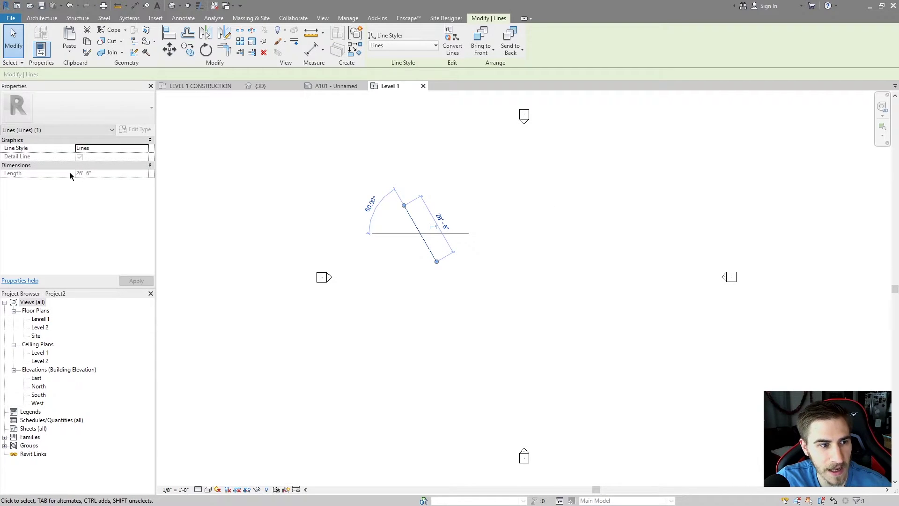
pyautogui.click(486, 207)
pyautogui.click(417, 232)
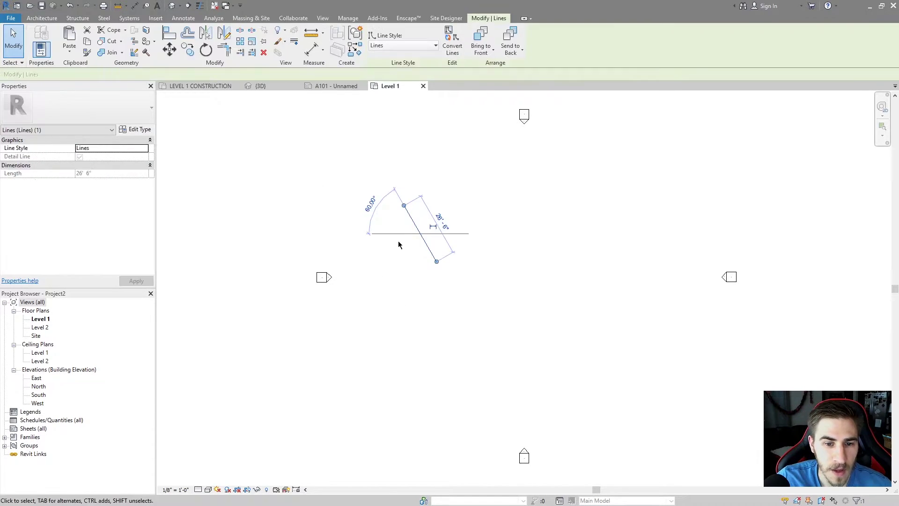
pyautogui.click(145, 147)
pyautogui.click(145, 148)
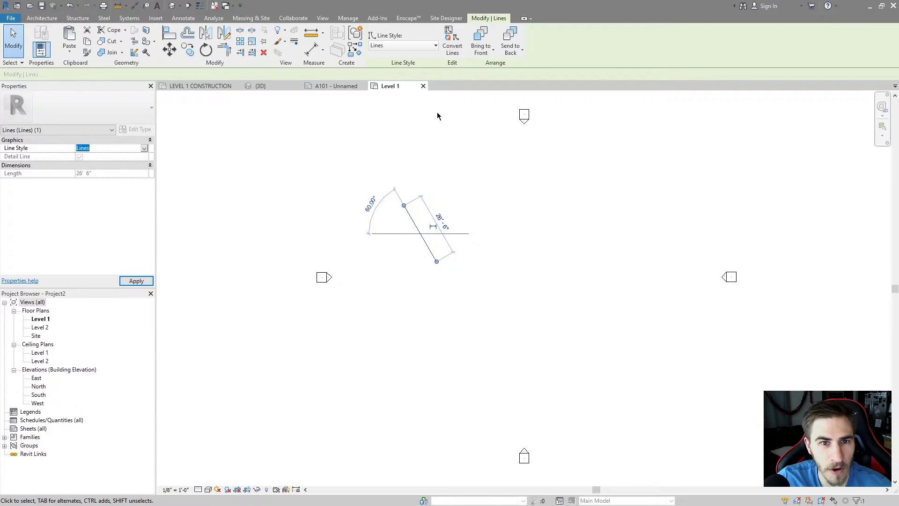
# Switch the line to Medium Lines, then Wide Lines, comparing the weights.
pyautogui.moveTo(436, 185); pyautogui.dragTo(379, 260)
pyautogui.click(428, 45)
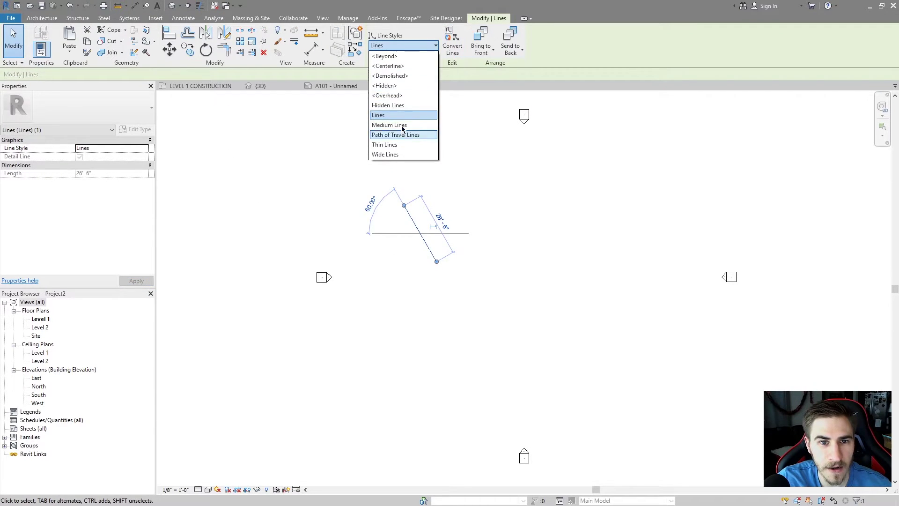
pyautogui.click(399, 125)
pyautogui.click(545, 244)
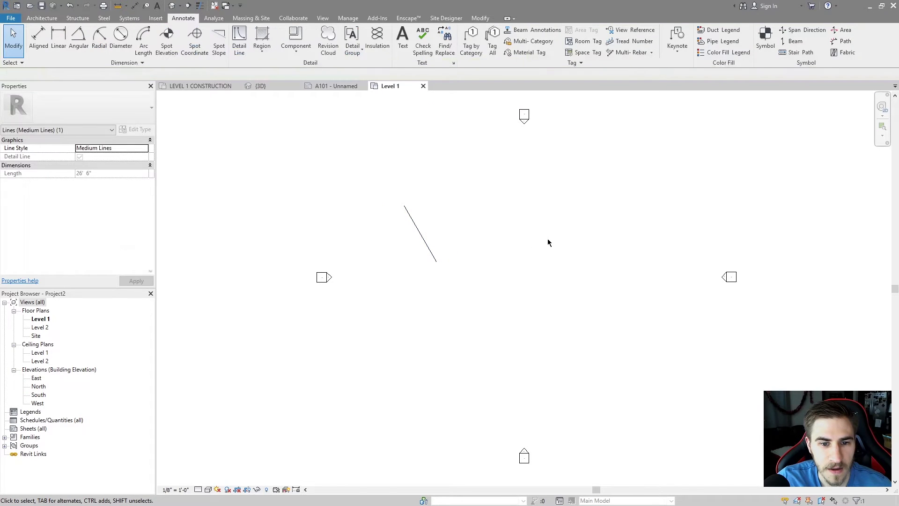
pyautogui.scroll(2, 430, 238)
pyautogui.click(403, 225)
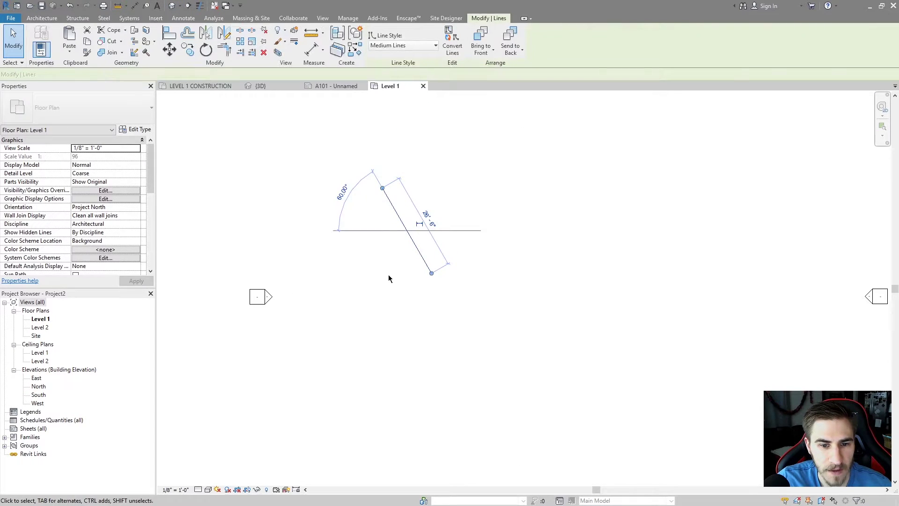
pyautogui.click(396, 45)
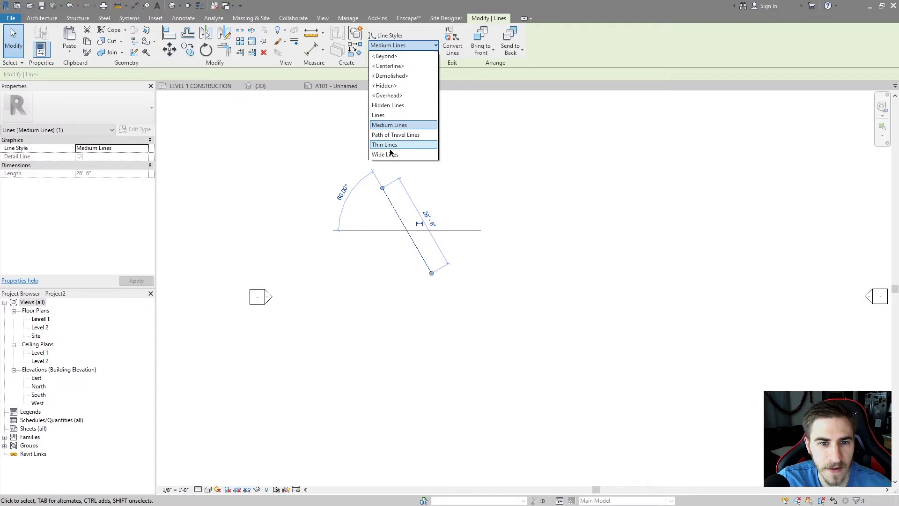
pyautogui.click(386, 155)
pyautogui.click(425, 327)
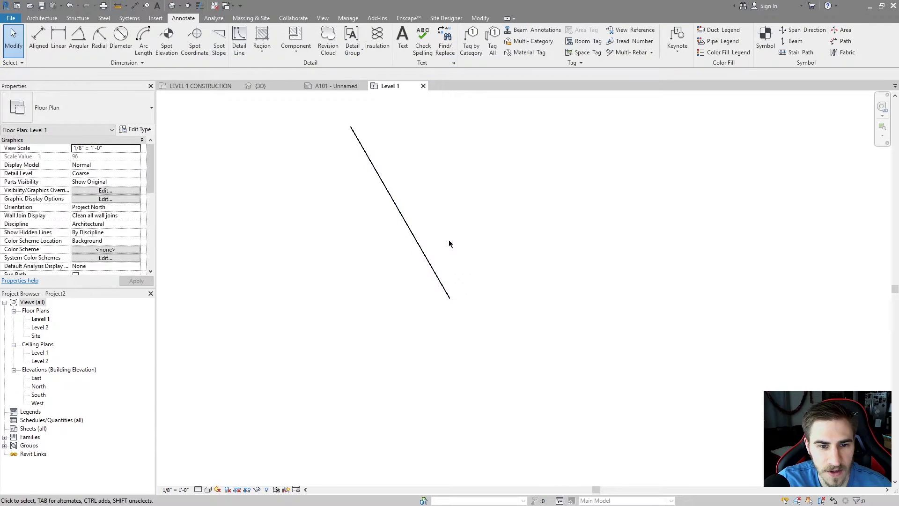
# Set the line to Thin Lines and reselect it to check the result.
pyautogui.click(413, 251)
pyautogui.scroll(2, 424, 267)
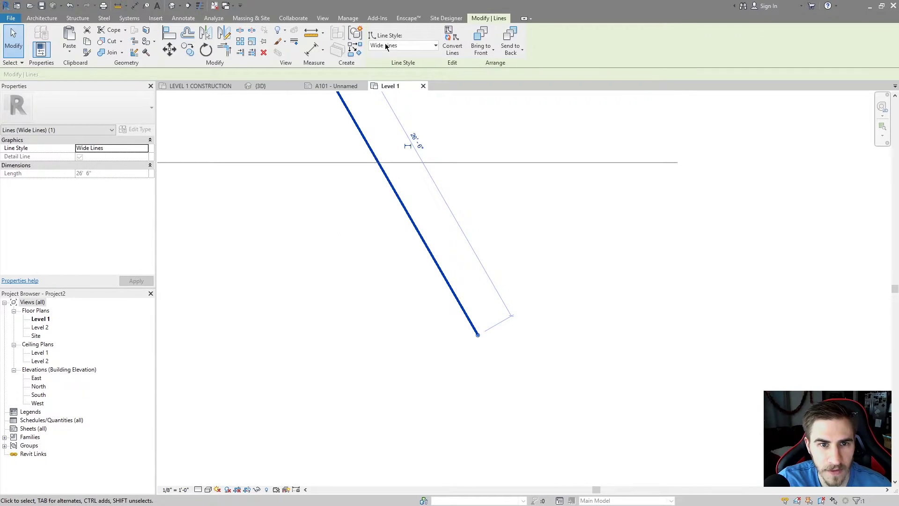
pyautogui.click(402, 46)
pyautogui.click(387, 147)
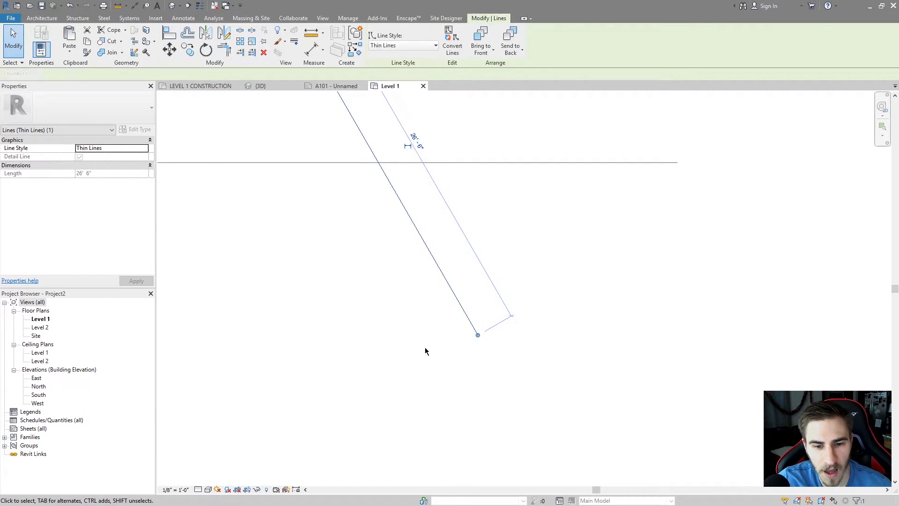
pyautogui.click(426, 351)
pyautogui.click(455, 310)
pyautogui.click(417, 375)
pyautogui.scroll(-1, 418, 365)
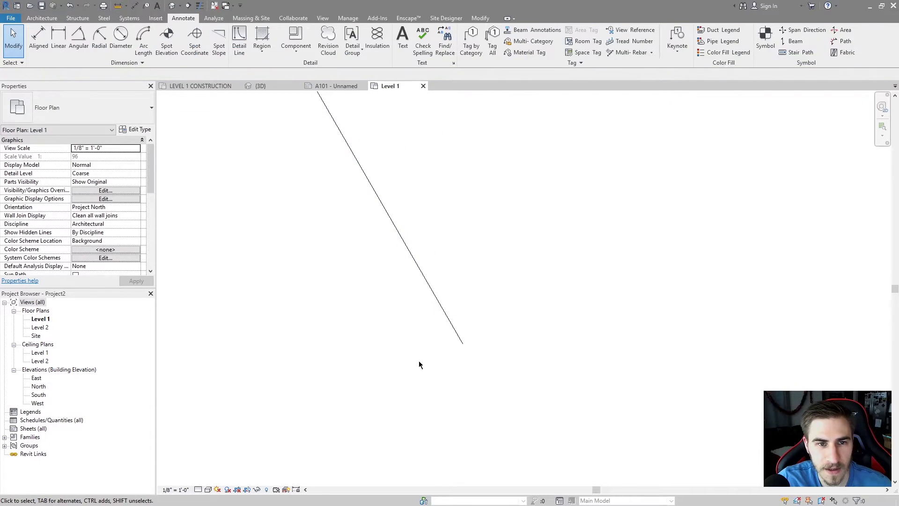
pyautogui.scroll(-1, 472, 315)
pyautogui.moveTo(481, 263); pyautogui.dragTo(398, 311)
pyautogui.scroll(-1, 397, 311)
pyautogui.click(471, 211)
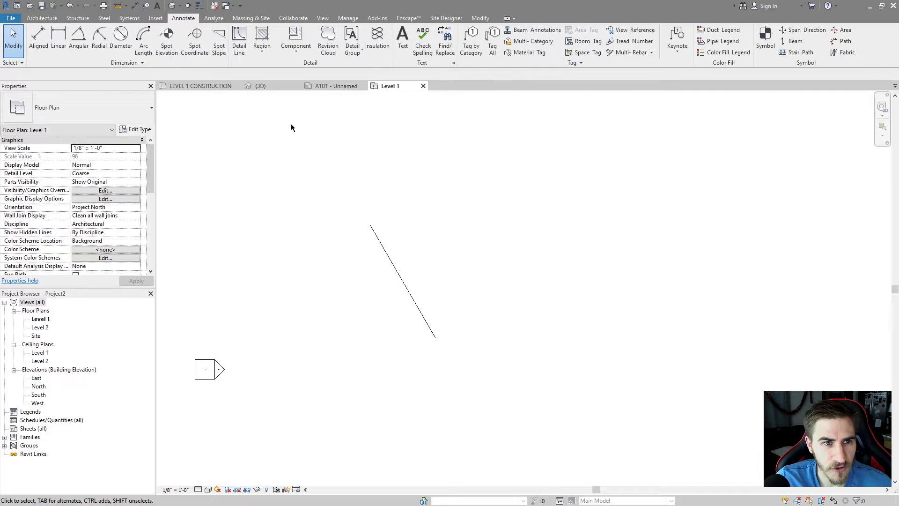
# Turn Chain off and draw two separate, unconnected detail lines.
pyautogui.click(239, 40)
pyautogui.click(371, 225)
pyautogui.press('Escape')
pyautogui.scroll(-1, 378, 309)
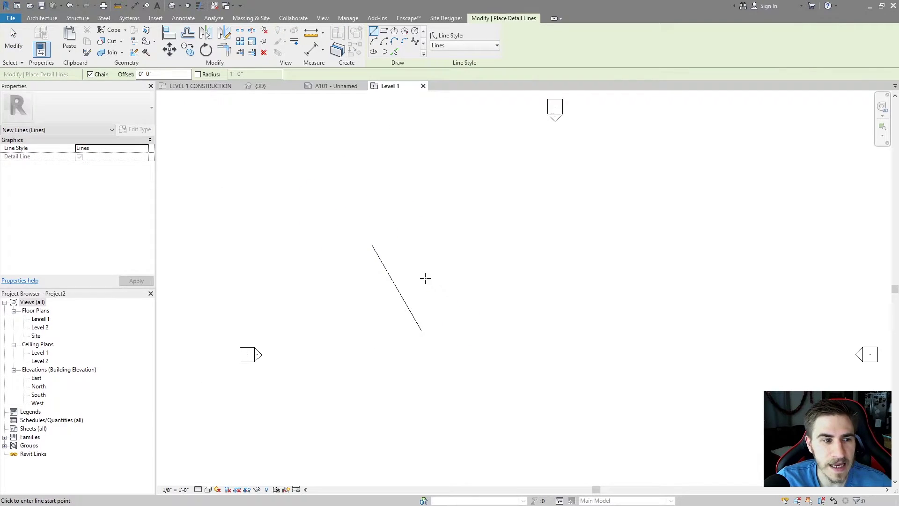
pyautogui.scroll(-1, 293, 261)
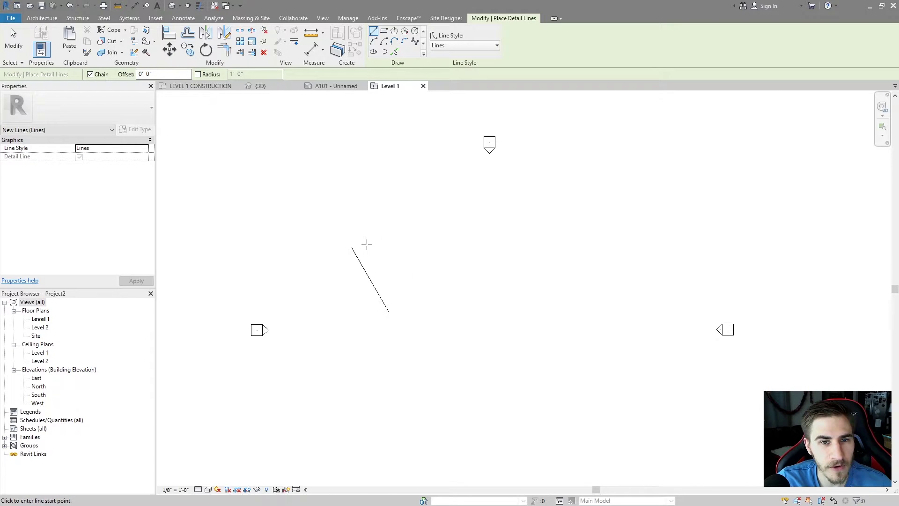
pyautogui.click(407, 219)
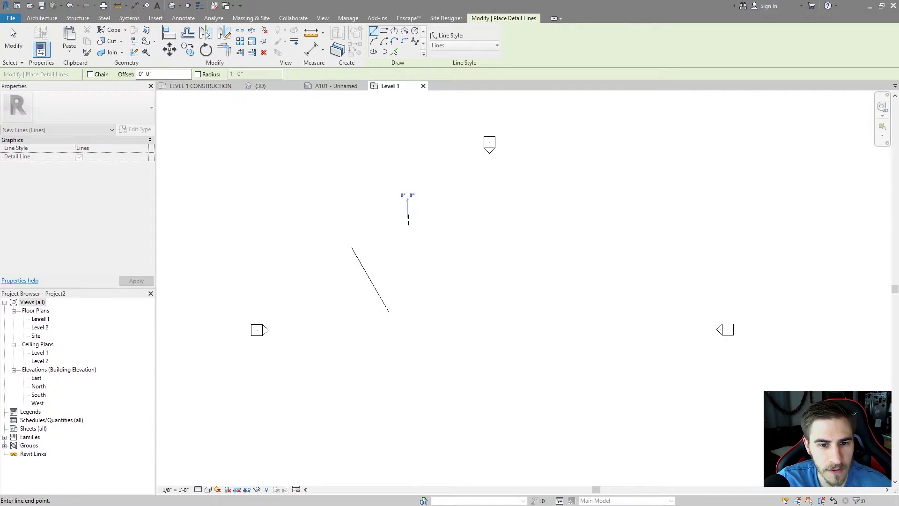
pyautogui.click(508, 239)
pyautogui.click(469, 305)
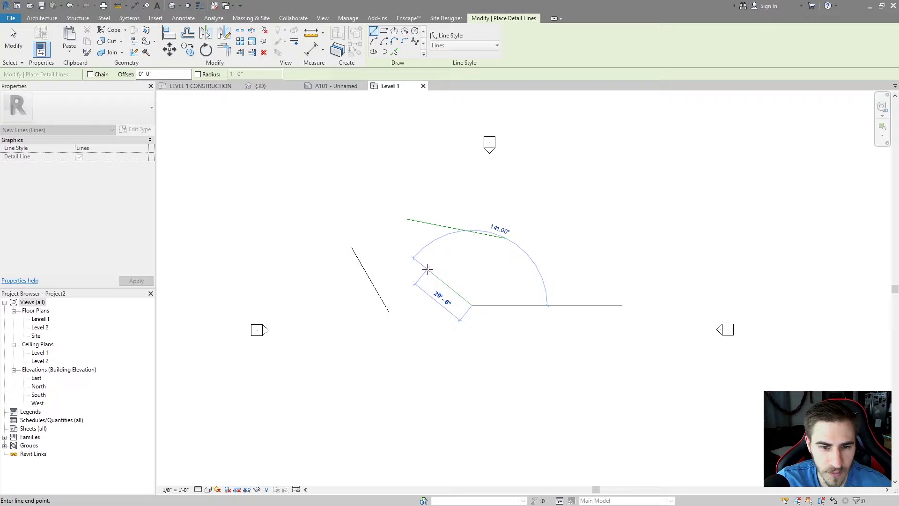
pyautogui.click(441, 253)
pyautogui.press('Escape')
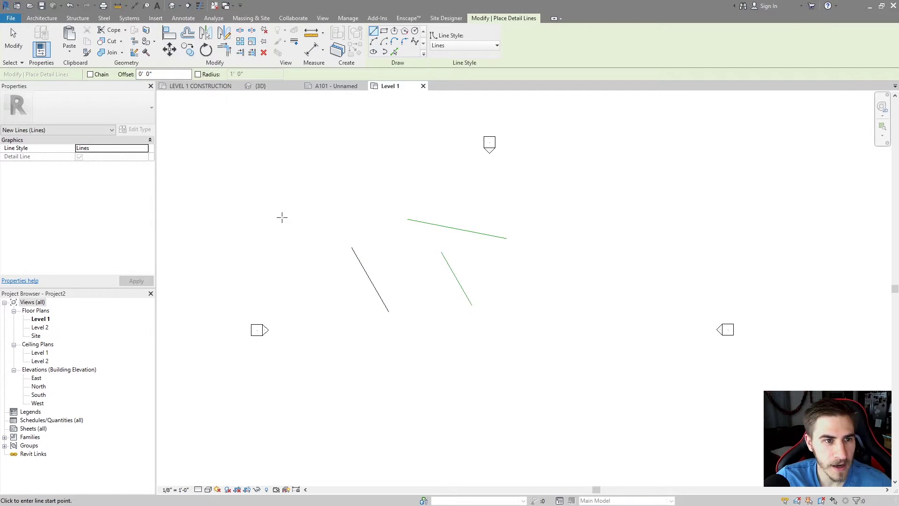
# Re-enable Chain, draw one more line near the top, and ready the Offset field.
pyautogui.click(90, 74)
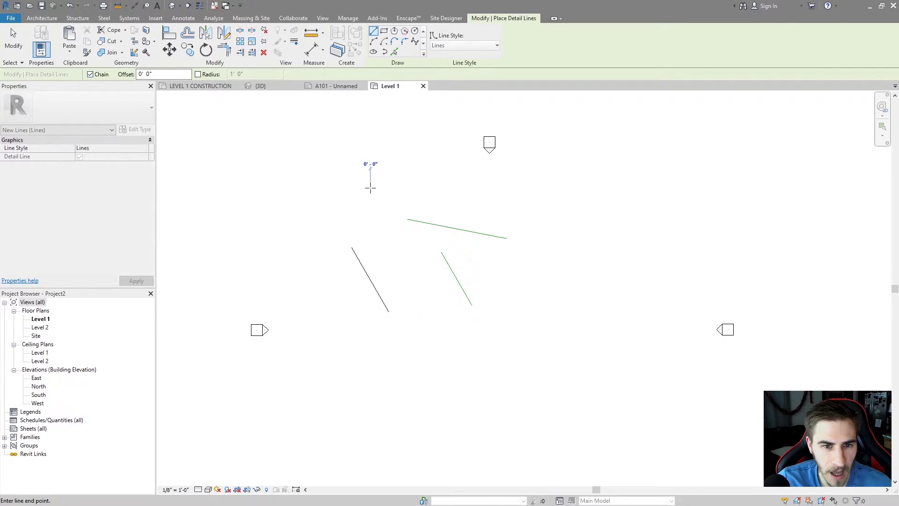
pyautogui.click(327, 202)
pyautogui.click(417, 139)
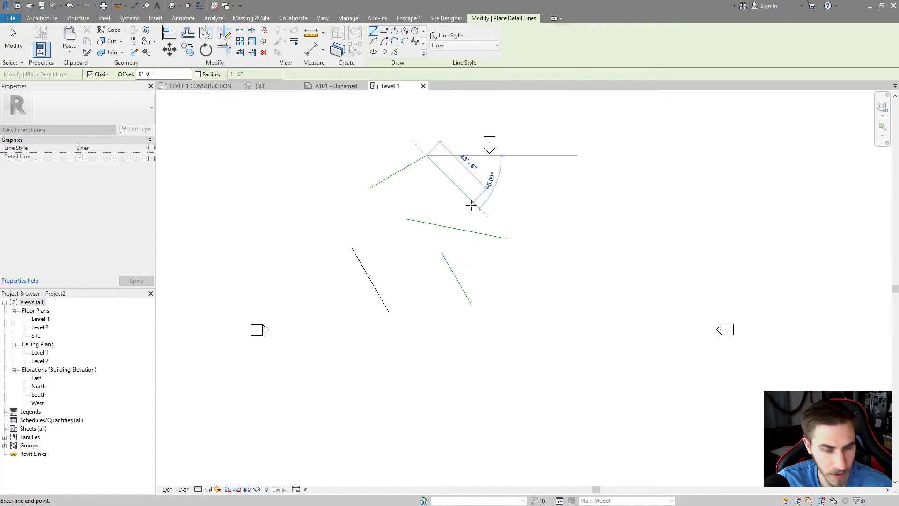
pyautogui.press('Escape')
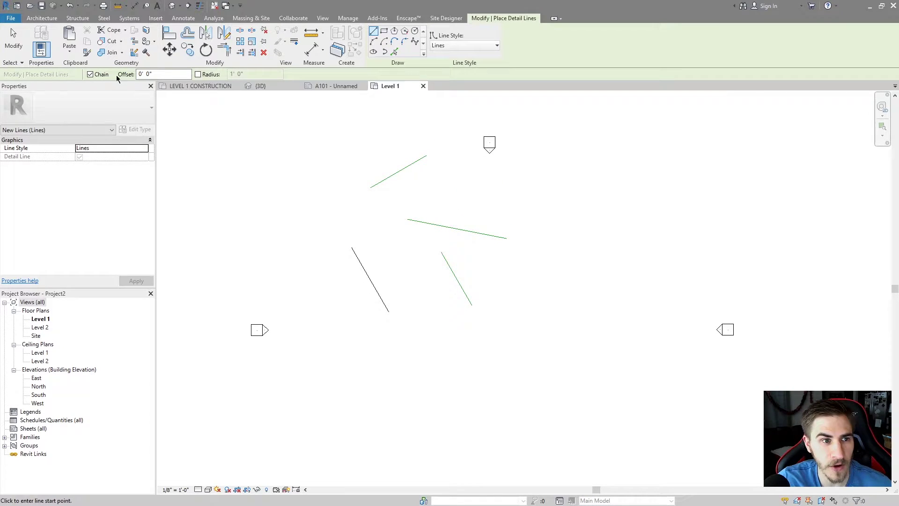
pyautogui.click(154, 74)
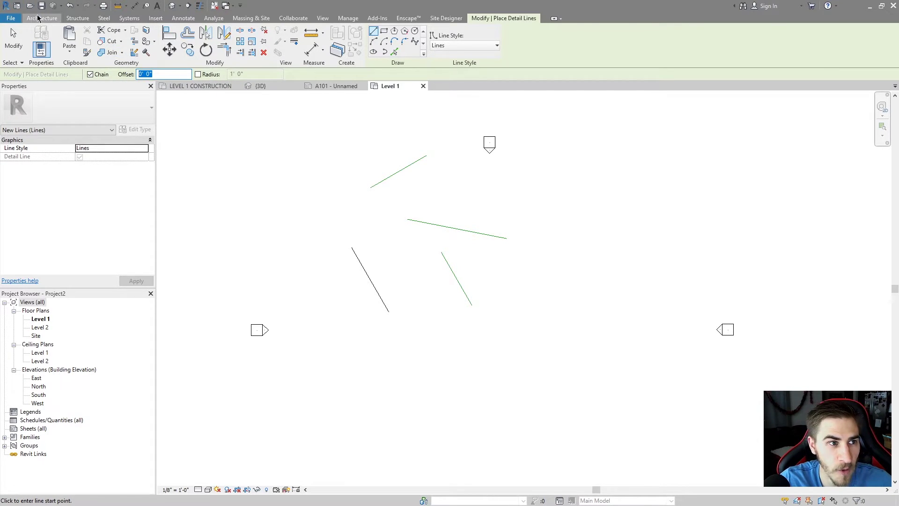
# Draw a 76'-6" wall across the lower part of the plan.
pyautogui.click(42, 18)
pyautogui.click(57, 35)
pyautogui.click(374, 370)
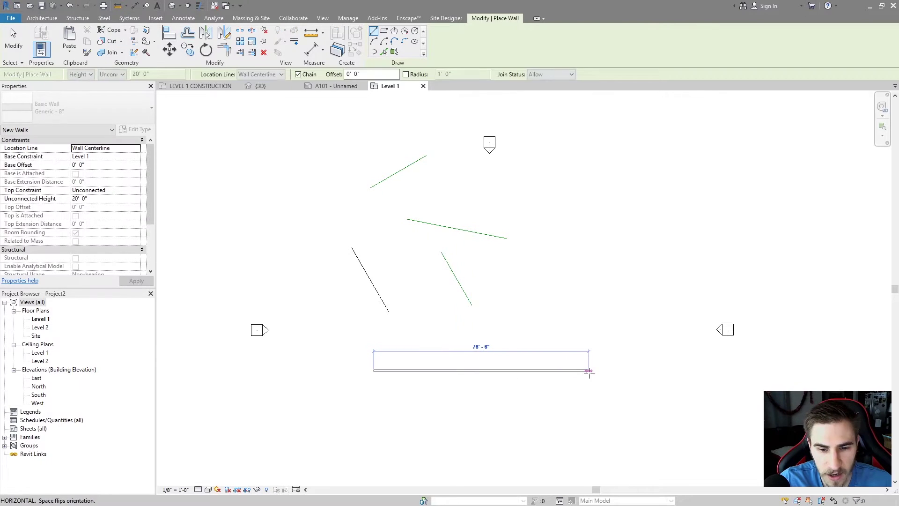
pyautogui.click(589, 370)
pyautogui.press('Escape')
pyautogui.press('Escape')
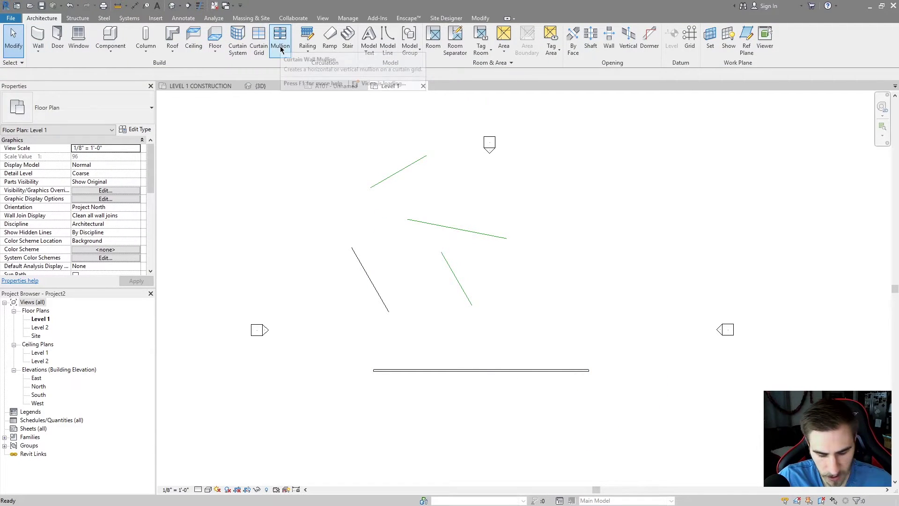
# Trace a detail line along the wall with a 4' offset.
pyautogui.press('d')
pyautogui.press('l')
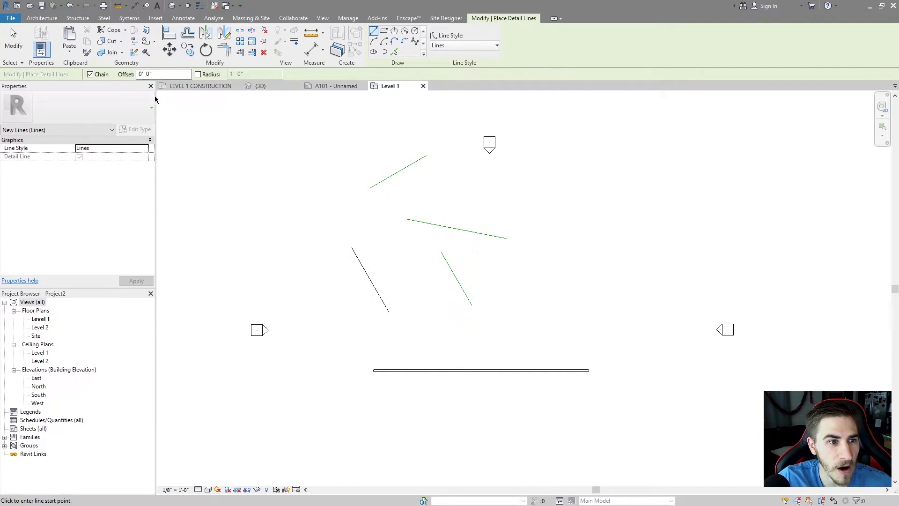
pyautogui.moveTo(422, 351); pyautogui.dragTo(406, 351, button='middle')
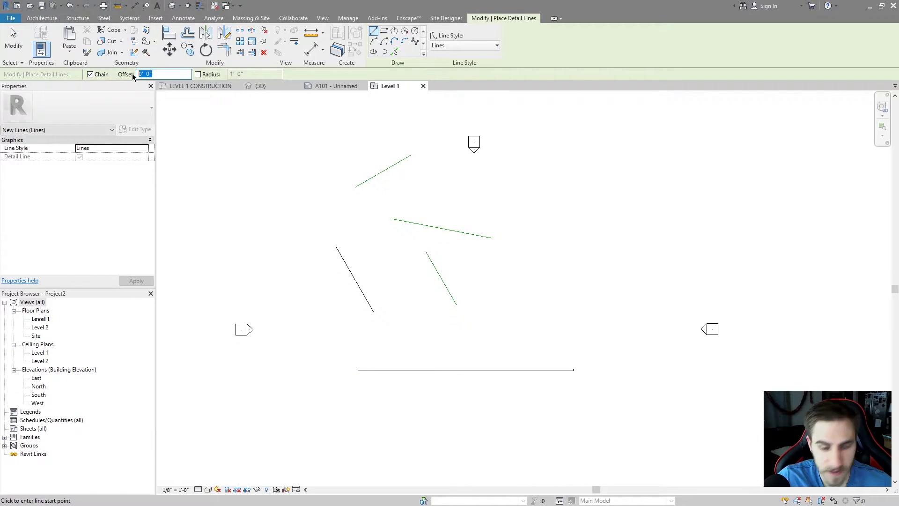
pyautogui.write('4')
pyautogui.scroll(4, 384, 377)
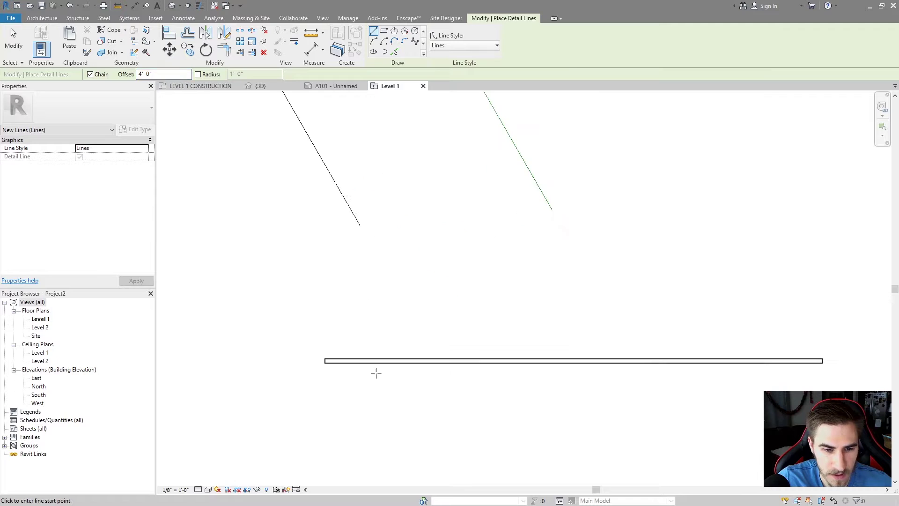
pyautogui.click(325, 360)
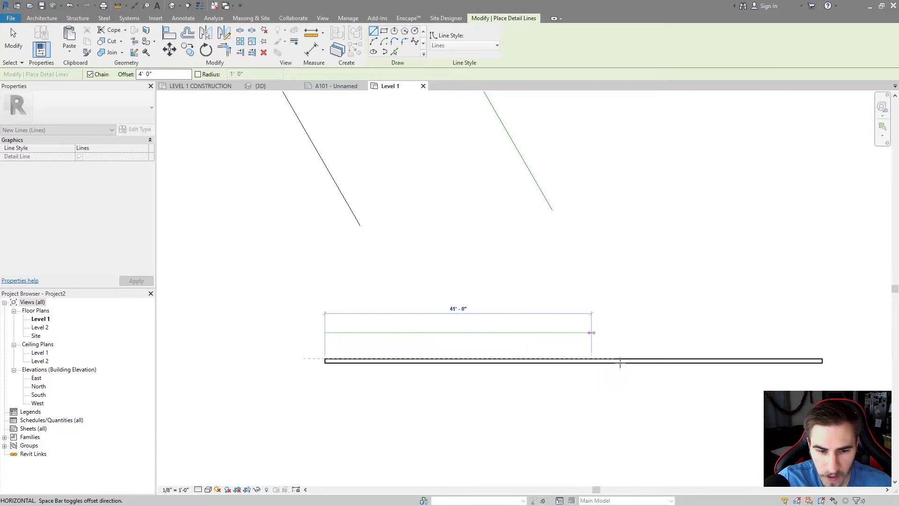
pyautogui.click(822, 361)
pyautogui.moveTo(682, 359); pyautogui.dragTo(645, 364, button='middle')
pyautogui.press('Escape')
pyautogui.press('Escape')
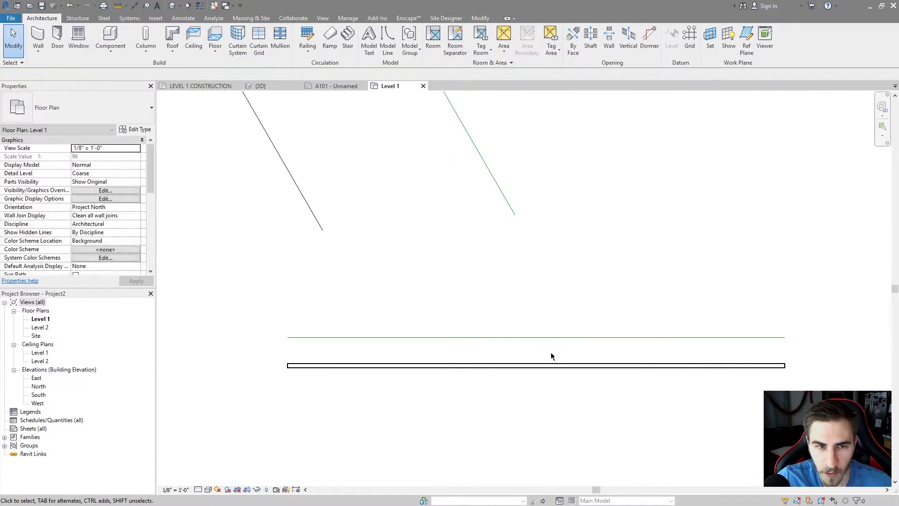
# Add an aligned 4'-0" dimension between the wall and the offset line.
pyautogui.click(134, 6)
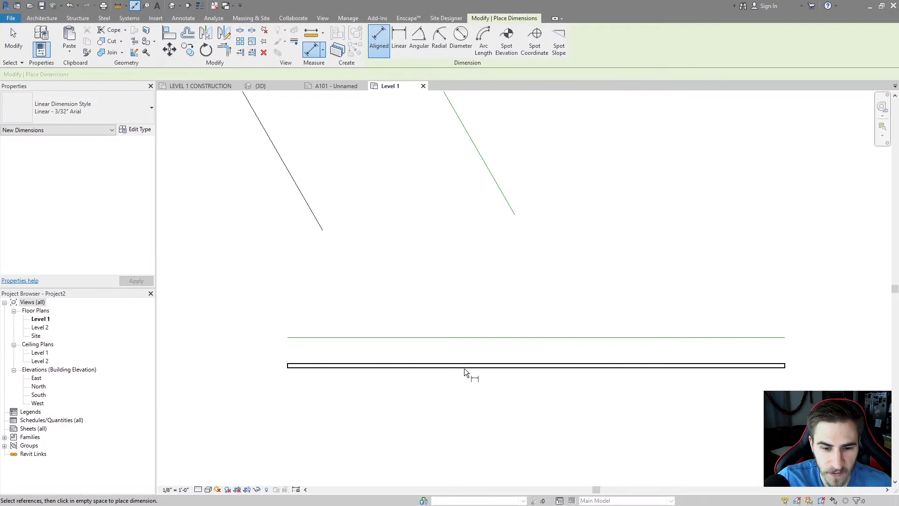
pyautogui.click(467, 363)
pyautogui.click(476, 338)
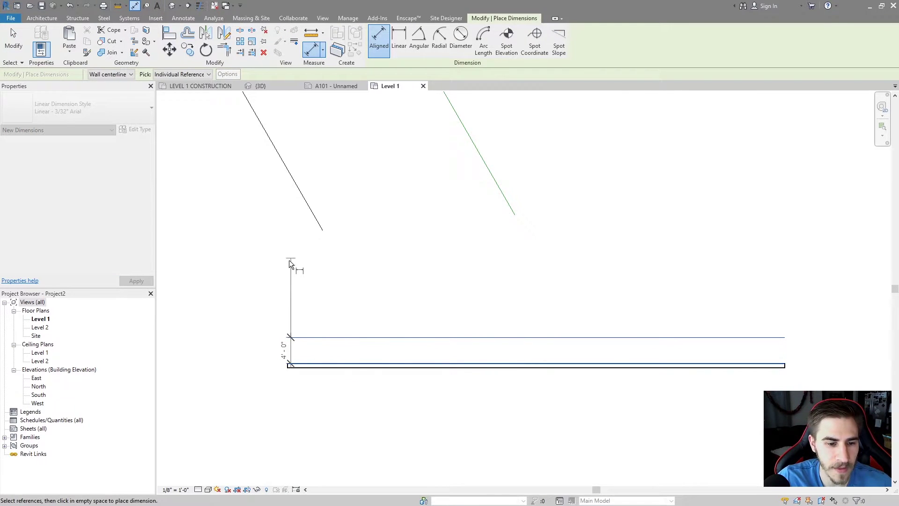
pyautogui.click(273, 342)
pyautogui.scroll(3, 266, 367)
pyautogui.press('Escape')
pyautogui.press('Escape')
pyautogui.scroll(-4, 267, 360)
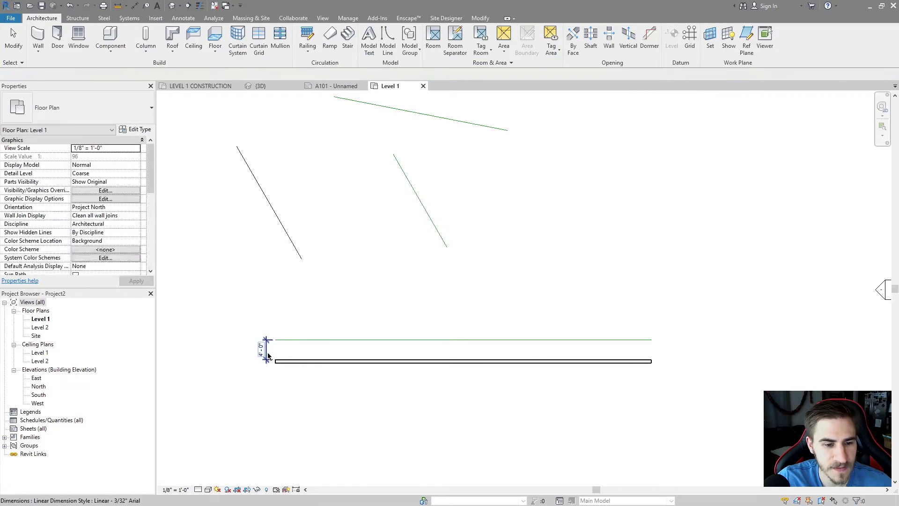
# Draw a 13'-6" horizontal detail line to the right of the sloped lines.
pyautogui.scroll(-1, 267, 356)
pyautogui.press('d')
pyautogui.press('l')
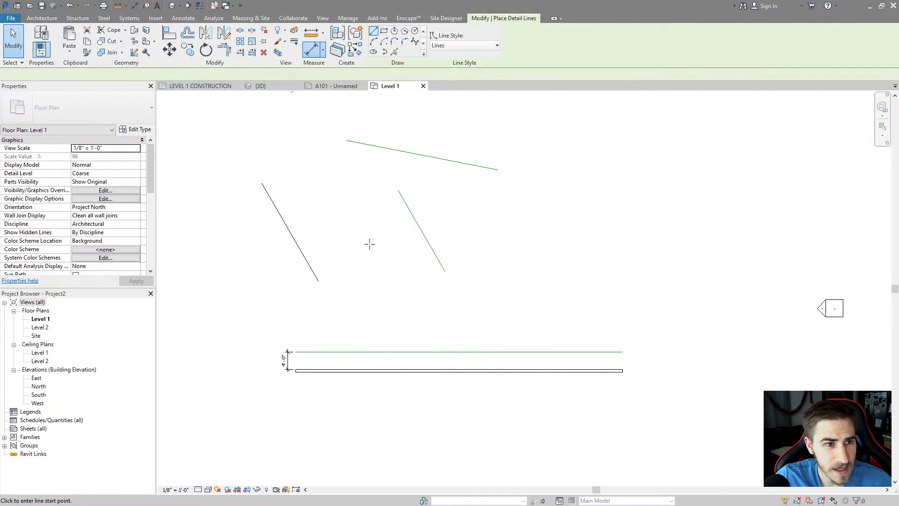
pyautogui.moveTo(338, 181); pyautogui.dragTo(305, 239, button='middle')
pyautogui.scroll(-2, 305, 239)
pyautogui.click(282, 296)
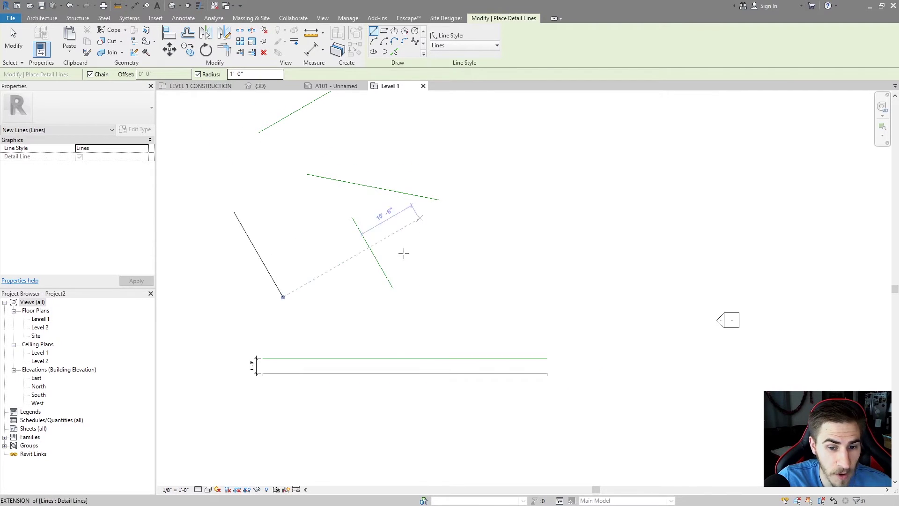
pyautogui.press('Escape')
pyautogui.click(487, 296)
pyautogui.click(534, 296)
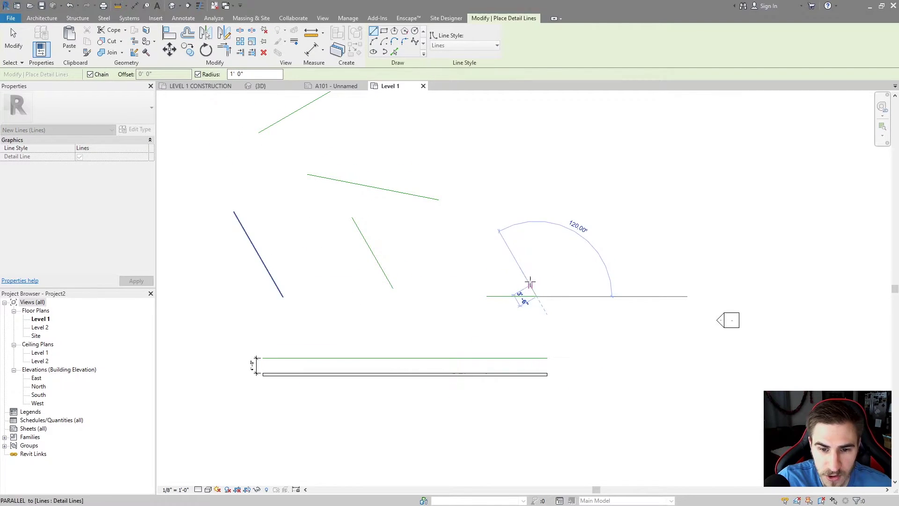
pyautogui.press('Escape')
# Exit detail-line drawing and window-select the short line to confirm its length.
pyautogui.scroll(2, 529, 302)
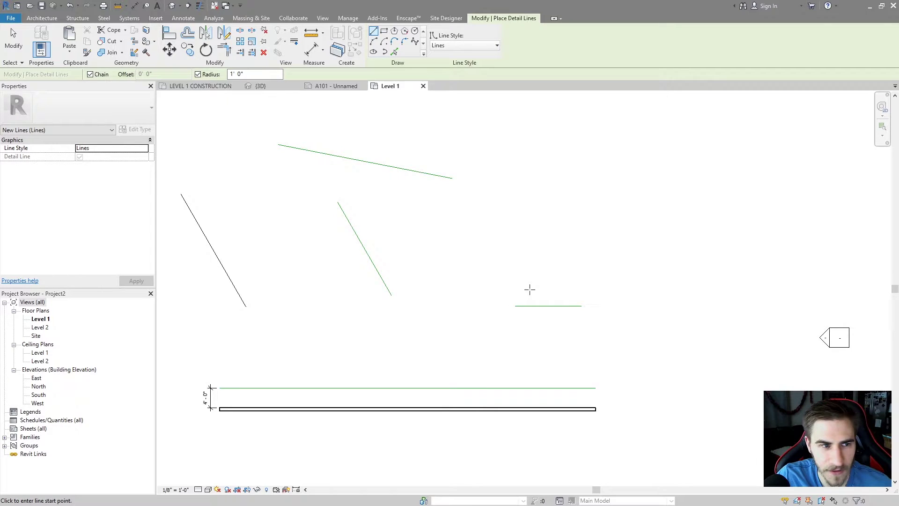
pyautogui.press('Escape')
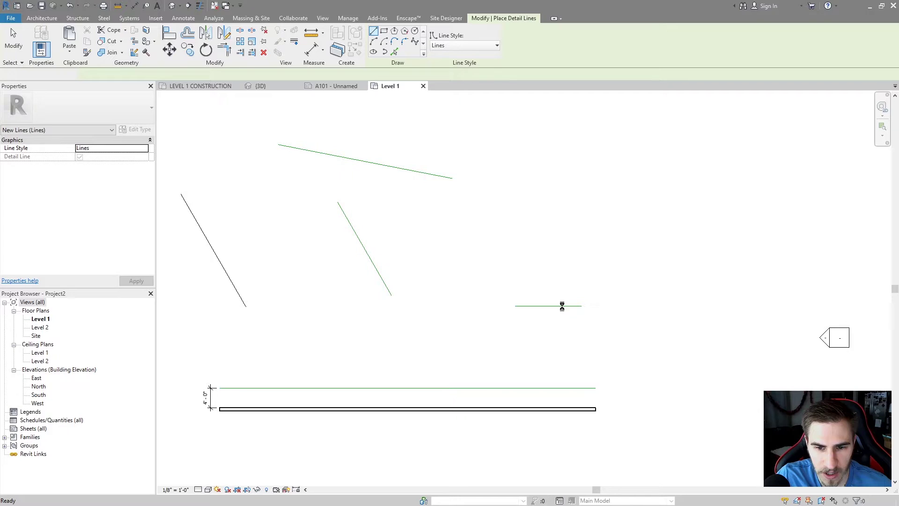
pyautogui.press('Escape')
pyautogui.moveTo(562, 288); pyautogui.dragTo(529, 327)
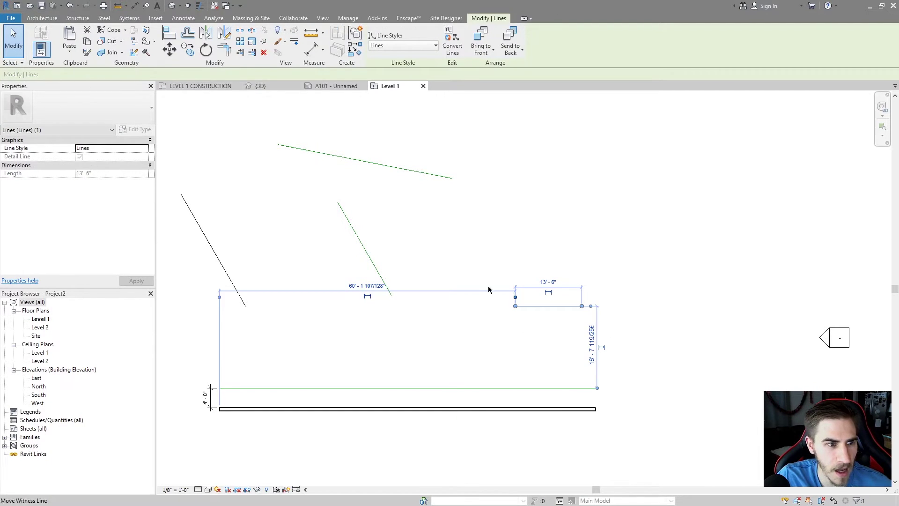
pyautogui.press('Escape')
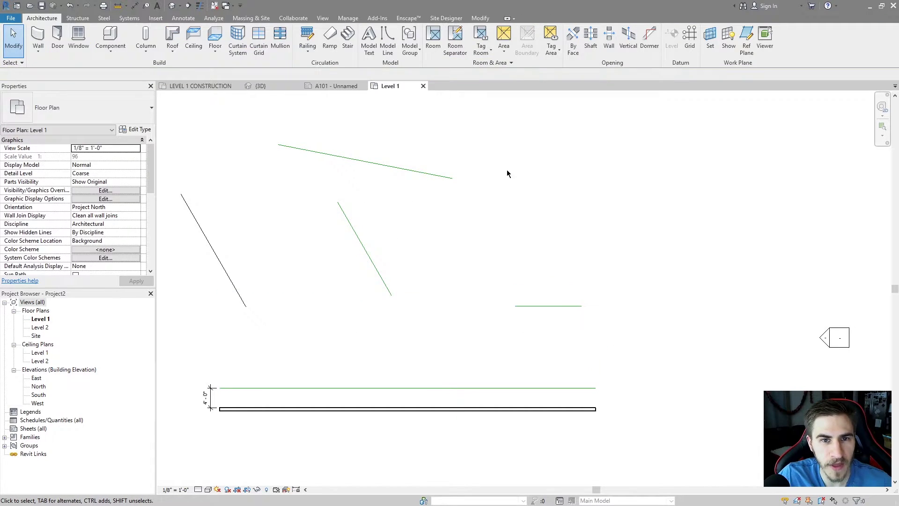
# Restart detail lines with DL and set a fixed 5' radius.
pyautogui.press('d')
pyautogui.press('l')
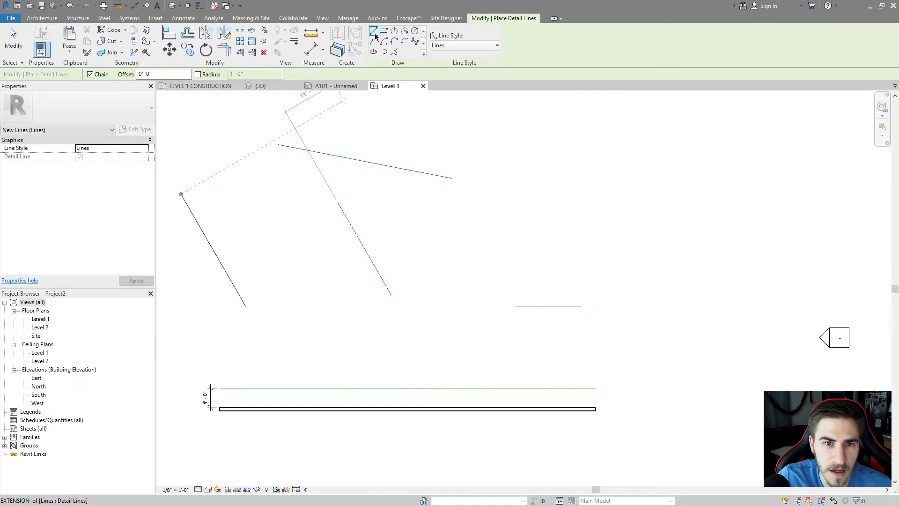
pyautogui.click(415, 32)
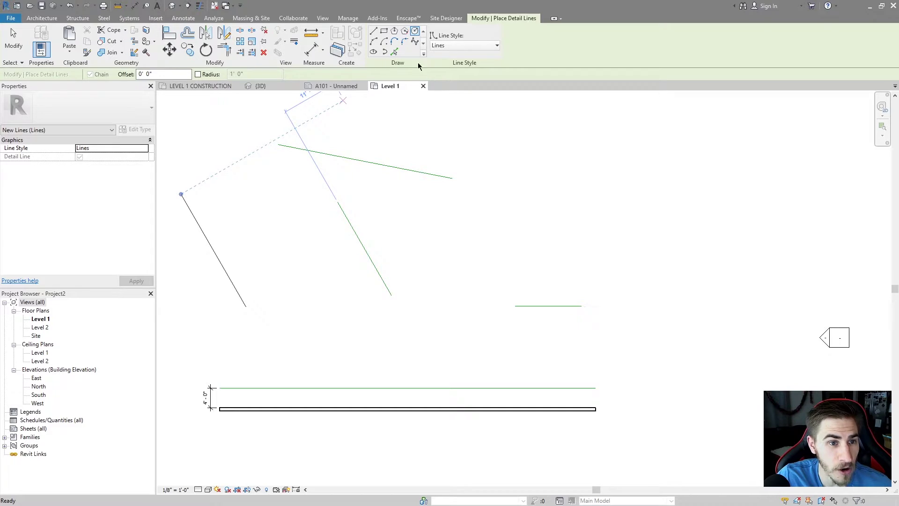
pyautogui.click(211, 75)
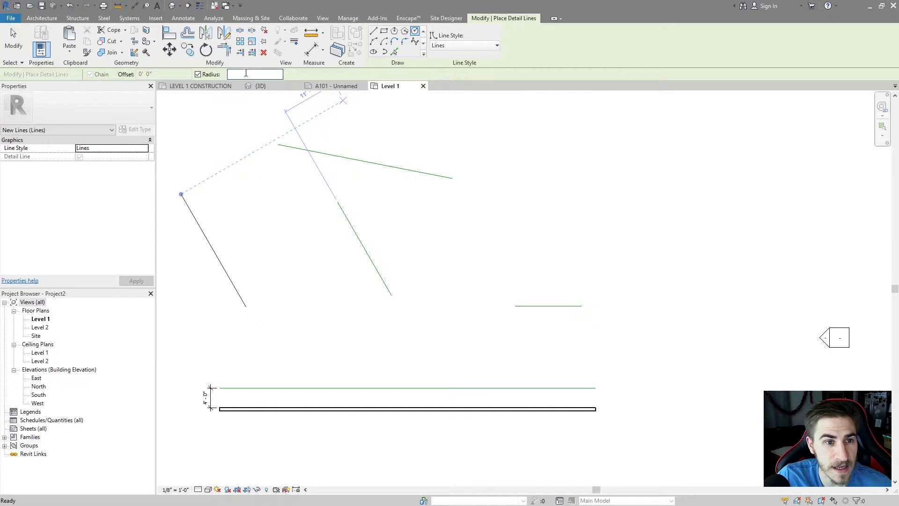
pyautogui.write('5')
pyautogui.press('Return')
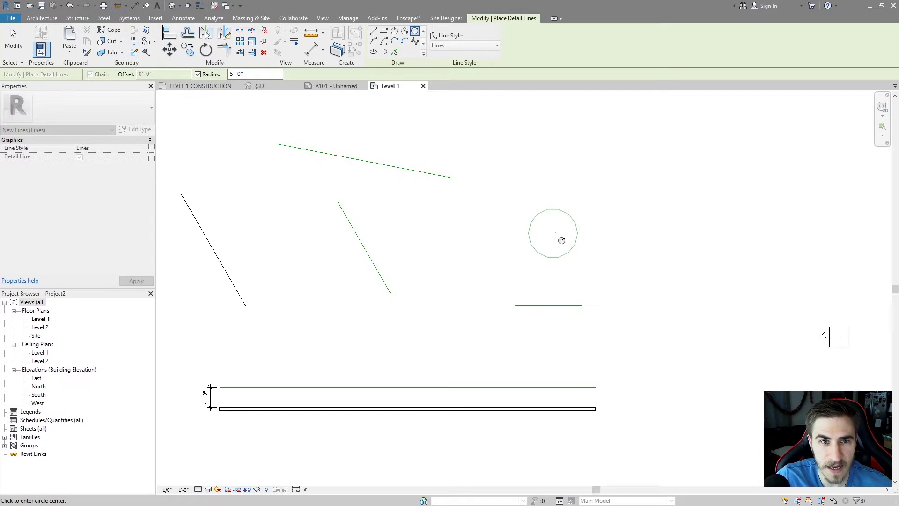
# Draw a semicircular Start-End-Radius arc at the upper right of the plan.
pyautogui.click(374, 43)
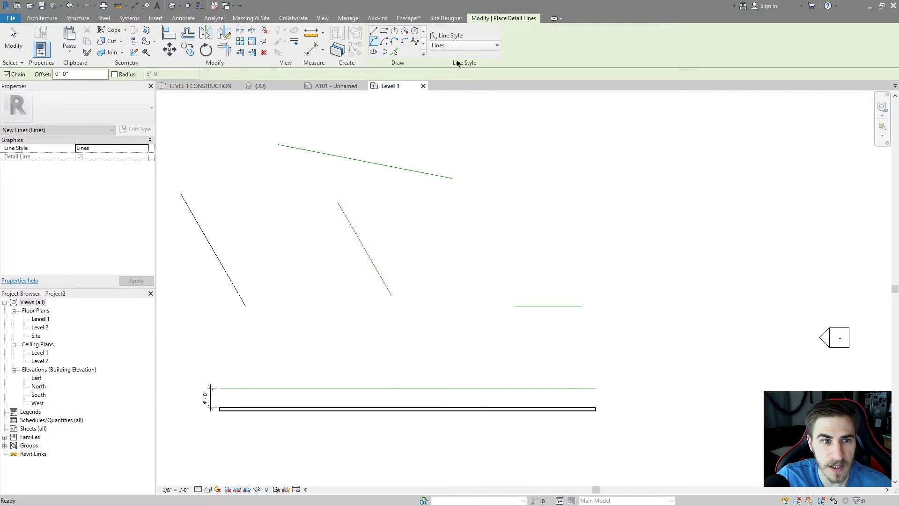
pyautogui.click(603, 222)
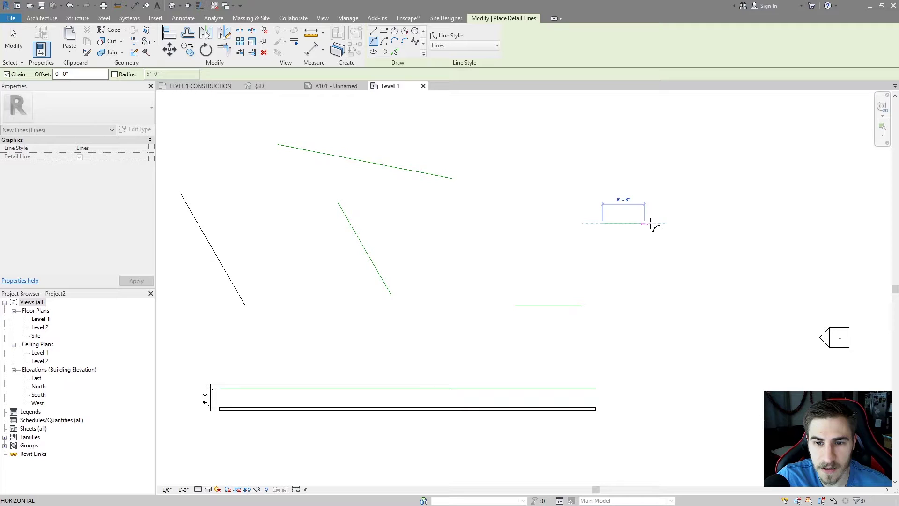
pyautogui.click(670, 222)
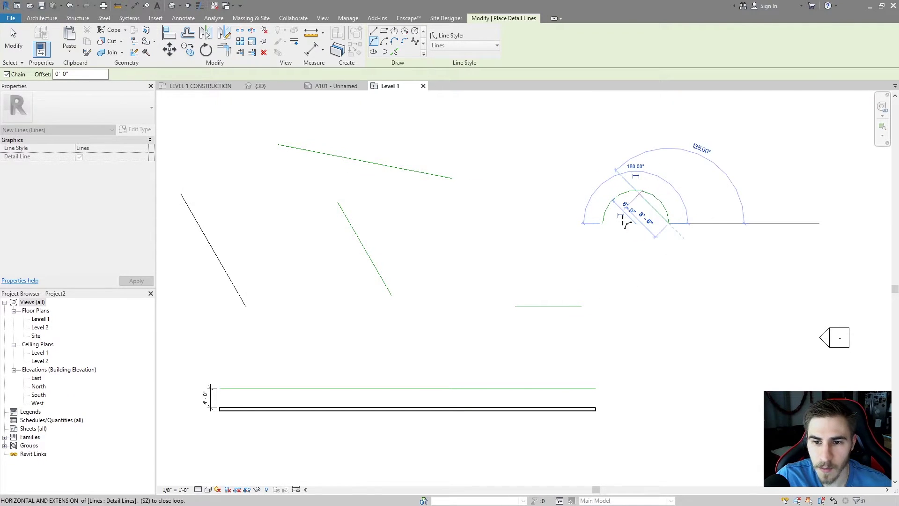
pyautogui.click(638, 192)
pyautogui.press('Escape')
pyautogui.press('Escape')
# Change the arc's radius dimension from 6' 9" to 5'.
pyautogui.click(660, 204)
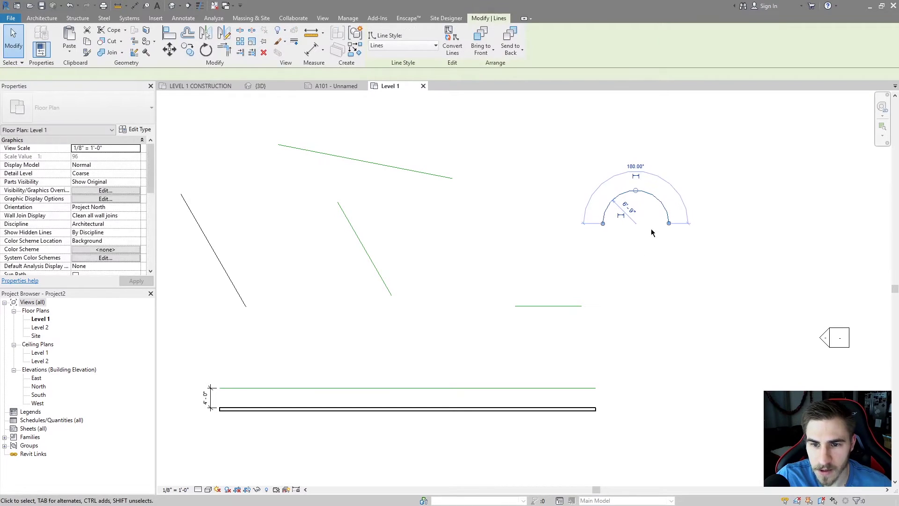
pyautogui.scroll(2, 635, 204)
pyautogui.click(635, 211)
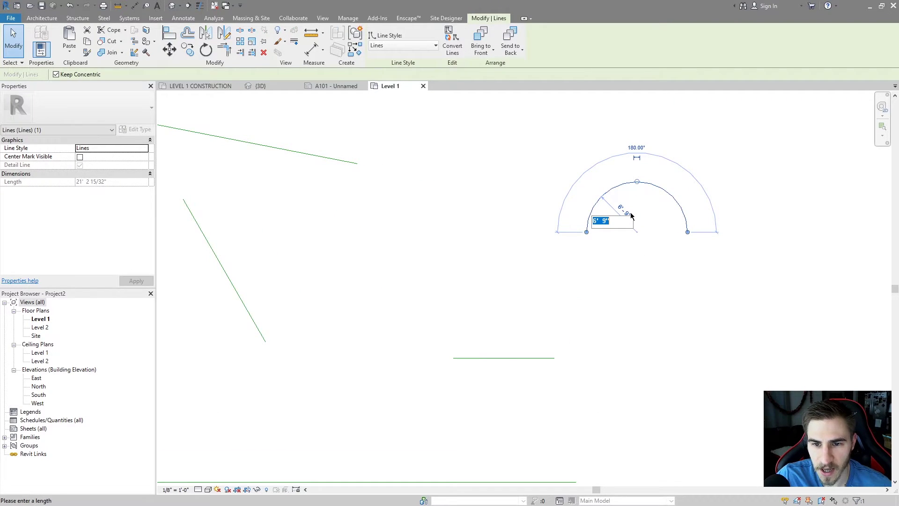
pyautogui.write('5')
pyautogui.press('Return')
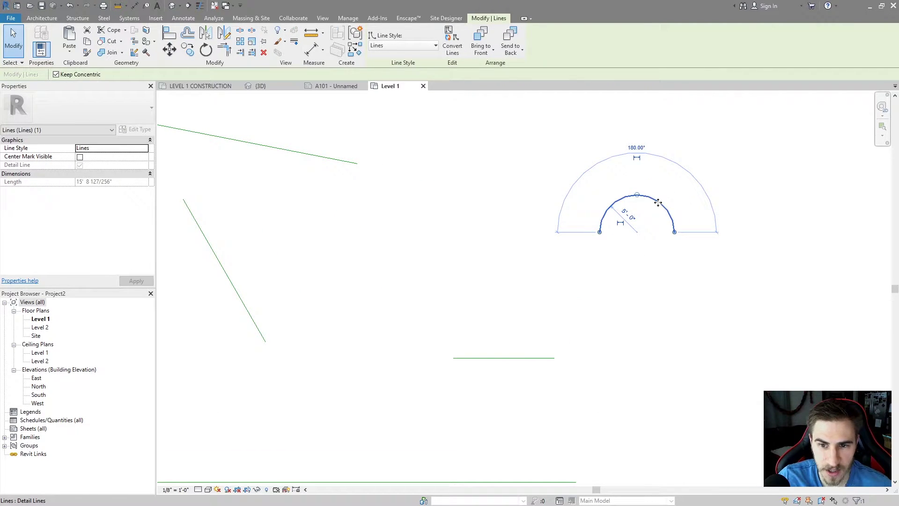
pyautogui.click(614, 277)
pyautogui.scroll(-1, 614, 277)
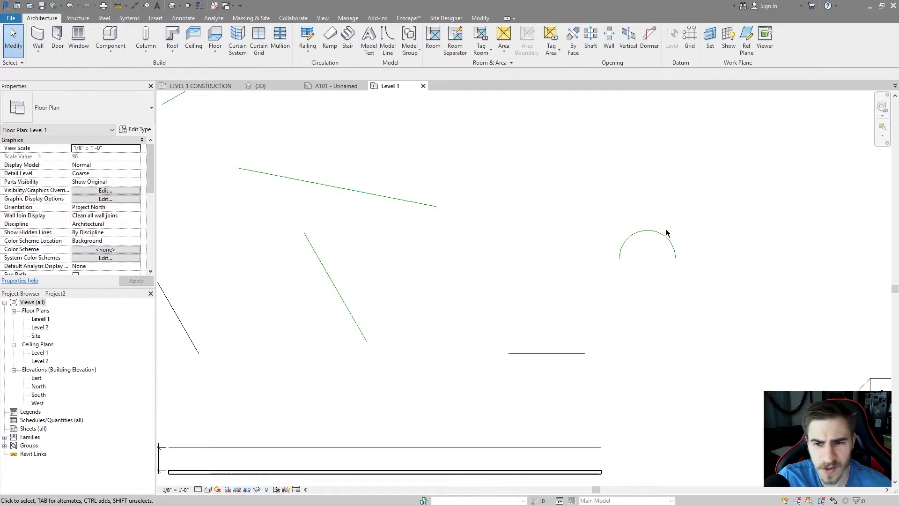
# Place a detail circle with a fixed 10' radius beside the semicircle.
pyautogui.scroll(-1, 663, 237)
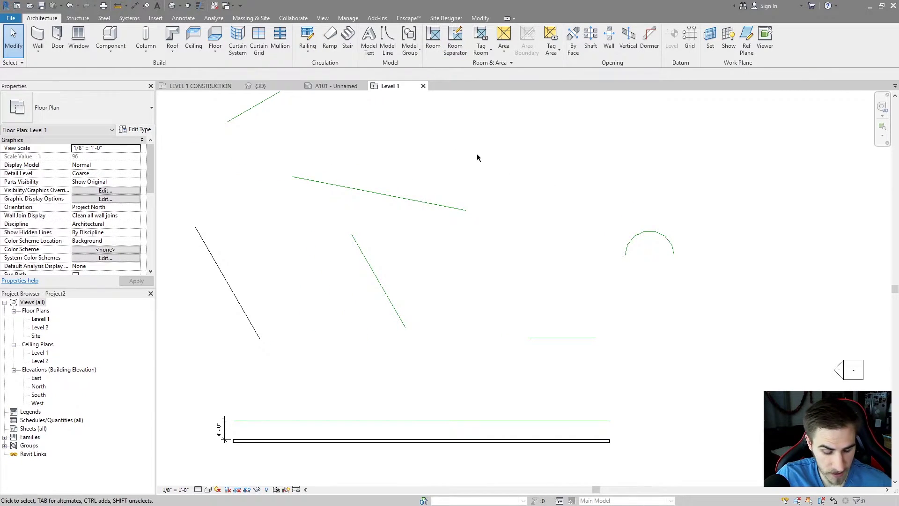
pyautogui.press('d')
pyautogui.press('l')
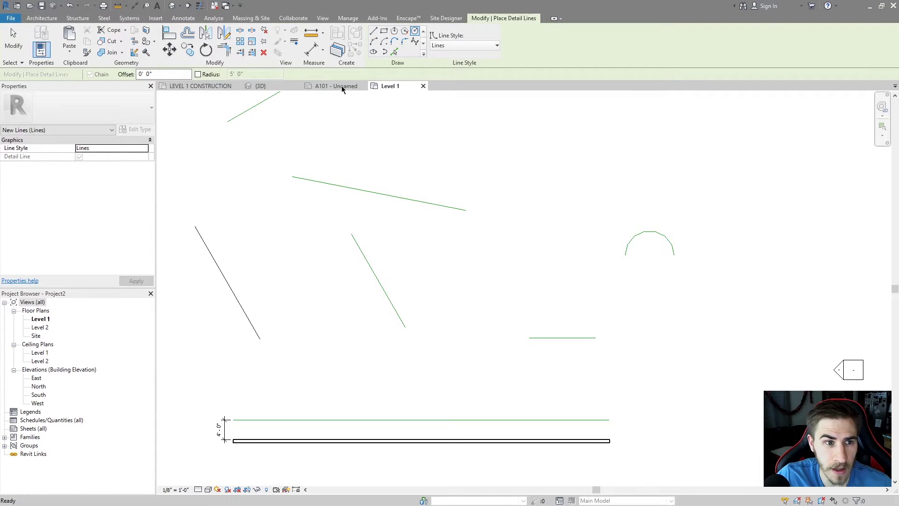
pyautogui.click(210, 74)
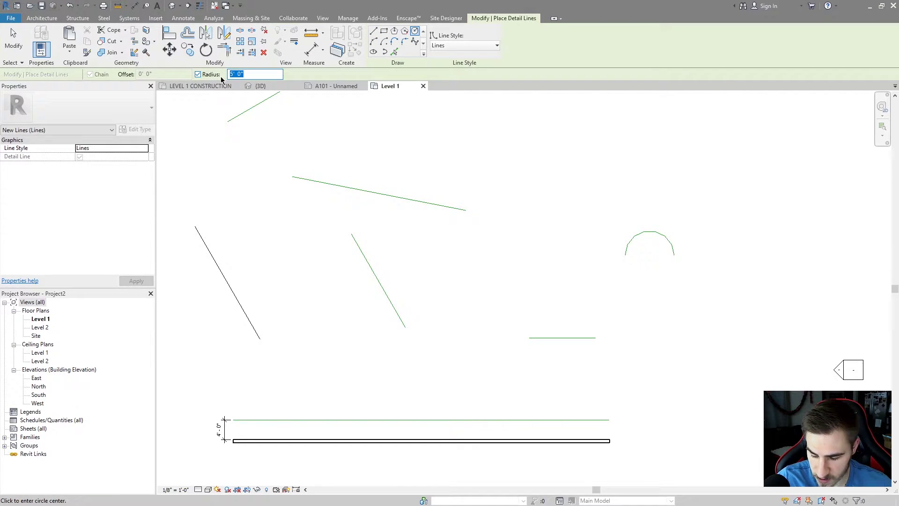
pyautogui.write('10')
pyautogui.click(558, 202)
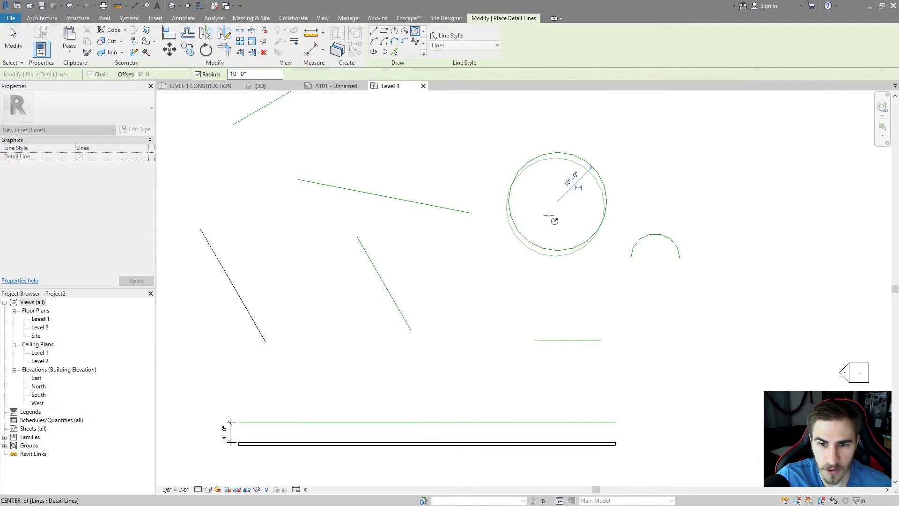
pyautogui.press('Escape')
pyautogui.press('Escape')
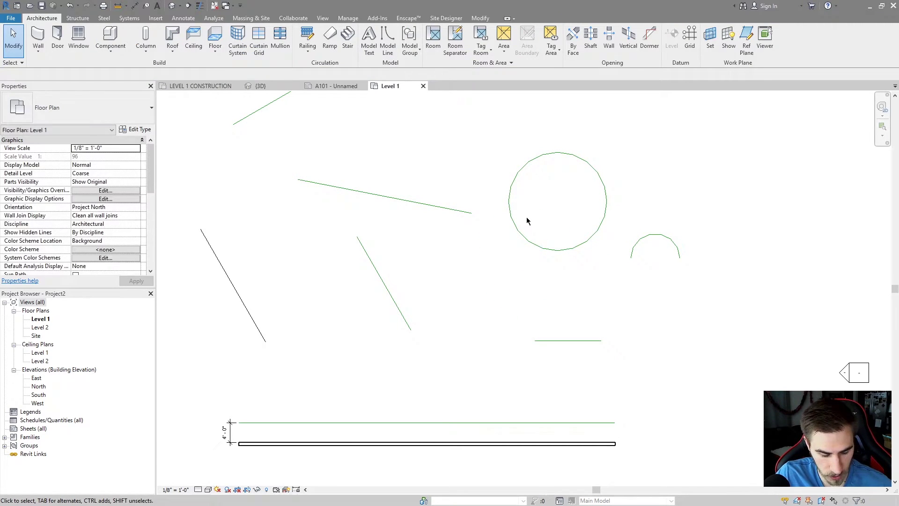
# Split the circle with SL and delete its lower arc, keeping the upper half.
pyautogui.press('s')
pyautogui.press('l')
pyautogui.click(594, 229)
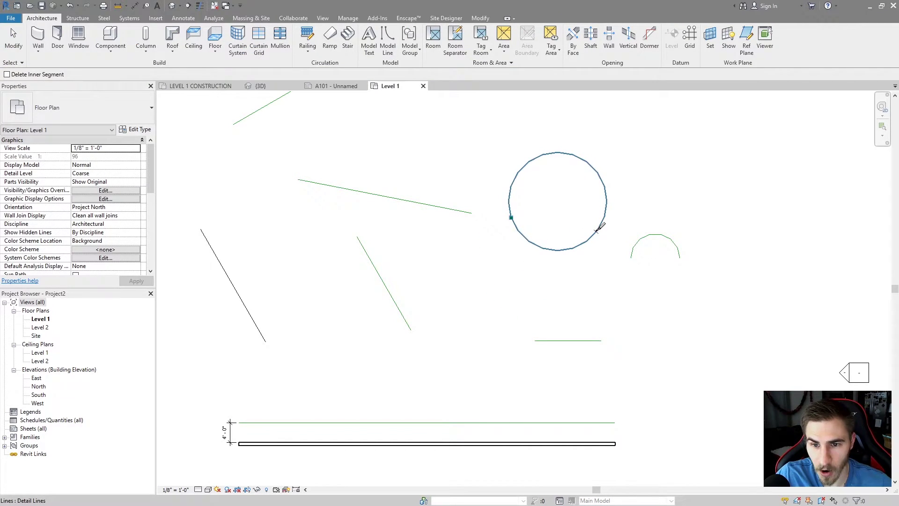
pyautogui.press('Escape')
pyautogui.click(556, 249)
pyautogui.press('Delete')
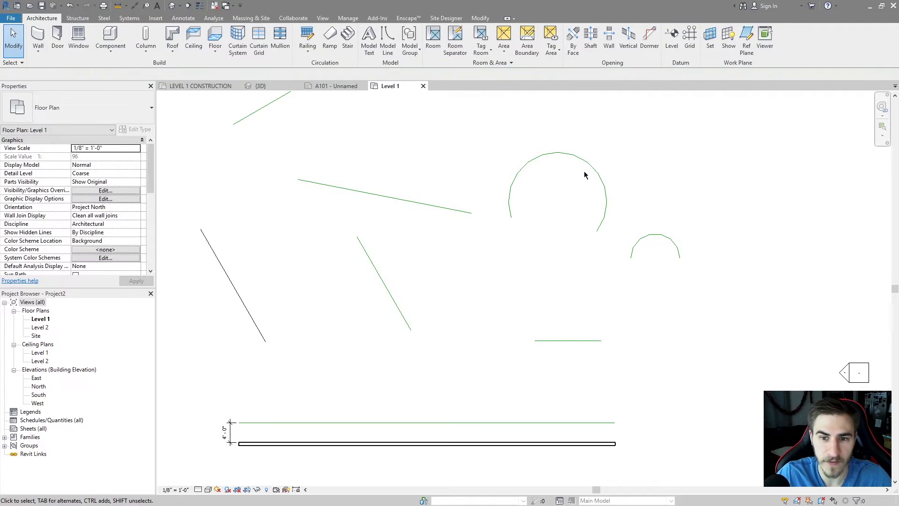
pyautogui.click(568, 153)
pyautogui.moveTo(596, 231); pyautogui.dragTo(604, 222)
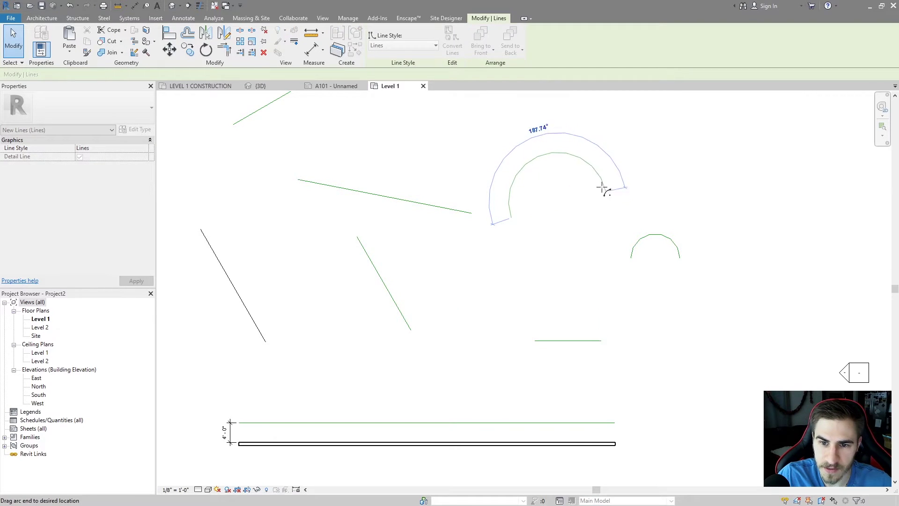
pyautogui.press('Escape')
pyautogui.press('Escape')
pyautogui.moveTo(525, 266); pyautogui.dragTo(525, 274, button='middle')
pyautogui.scroll(-3, 592, 271)
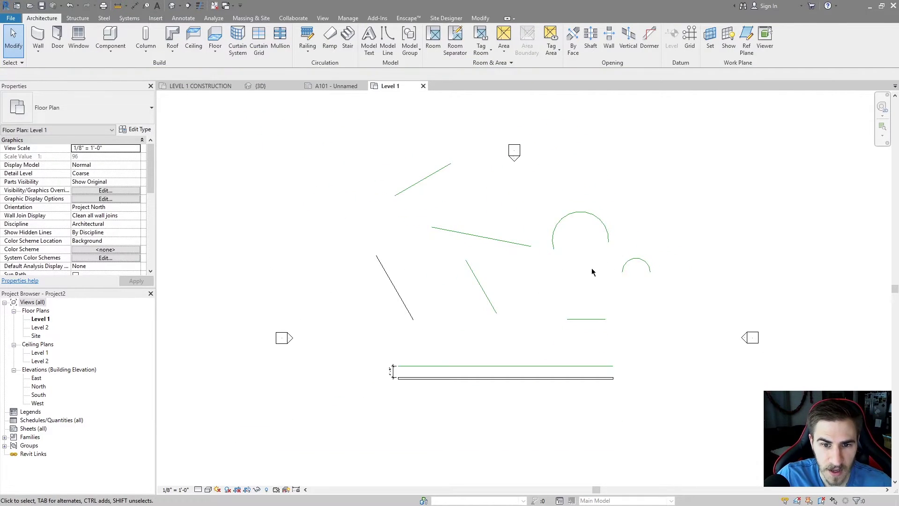
# Delete all earlier detail lines and arcs, including the leftover short green line.
pyautogui.moveTo(682, 191)
pyautogui.mouseDown()
pyautogui.moveTo(422, 311)
pyautogui.moveTo(385, 311)
pyautogui.mouseUp()
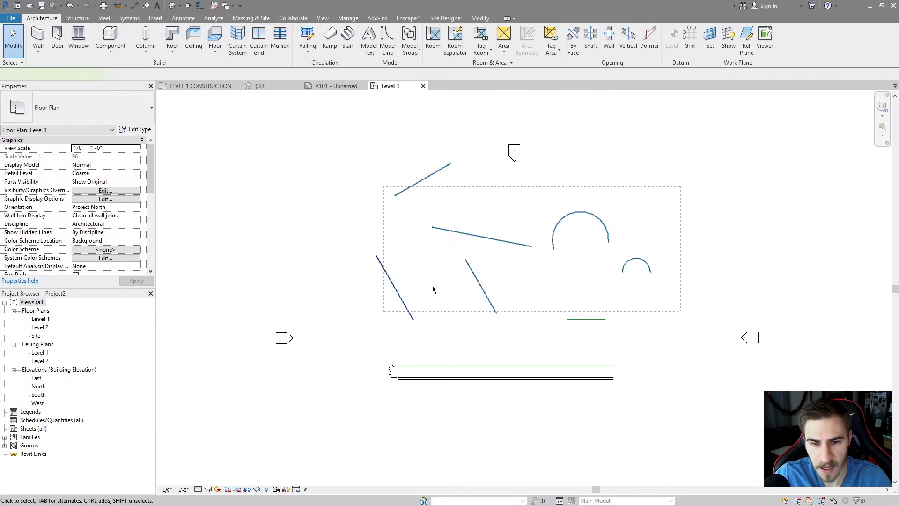
pyautogui.press('Delete')
pyautogui.click(568, 318)
pyautogui.press('Delete')
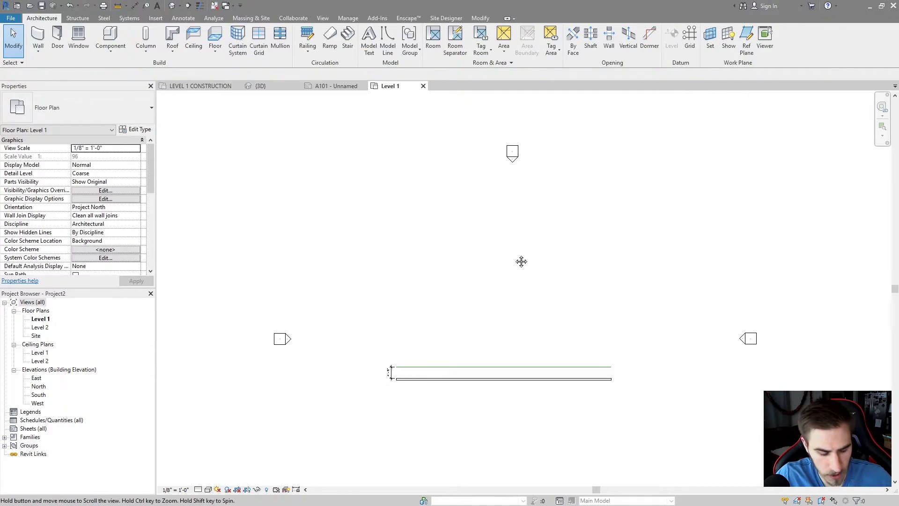
# Draw a 26'-6" by 16'-6" detail-line rectangle using the Rectangle tool.
pyautogui.press('d')
pyautogui.press('l')
pyautogui.scroll(2, 501, 209)
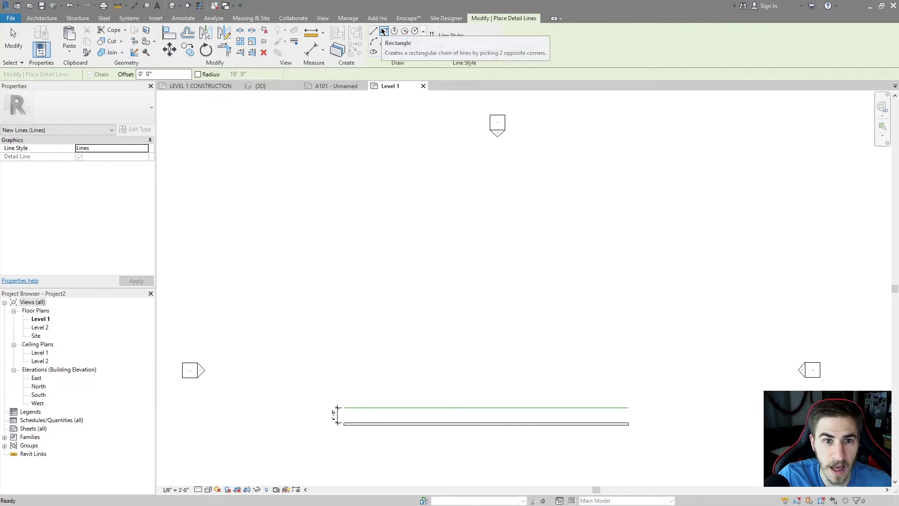
pyautogui.click(383, 31)
pyautogui.click(337, 192)
pyautogui.click(438, 250)
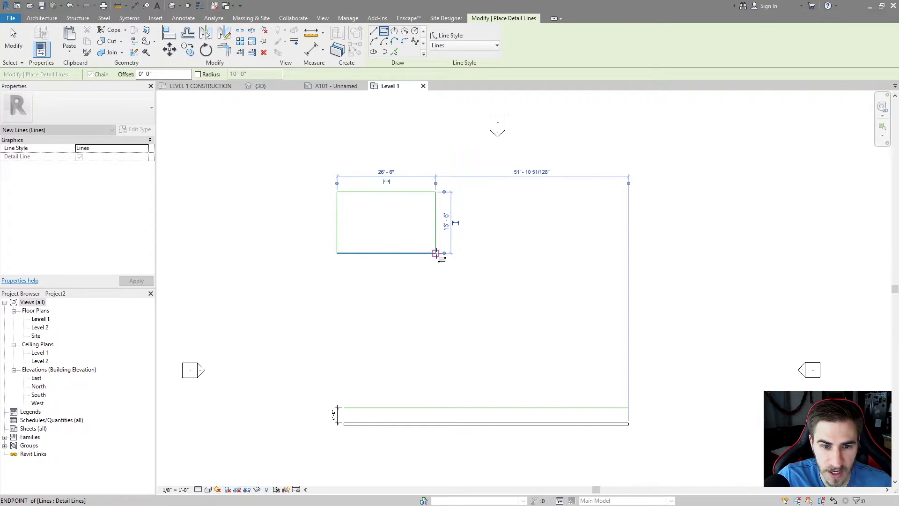
pyautogui.press('Escape')
pyautogui.press('Escape')
pyautogui.moveTo(450, 167); pyautogui.dragTo(357, 274)
pyautogui.press('Escape')
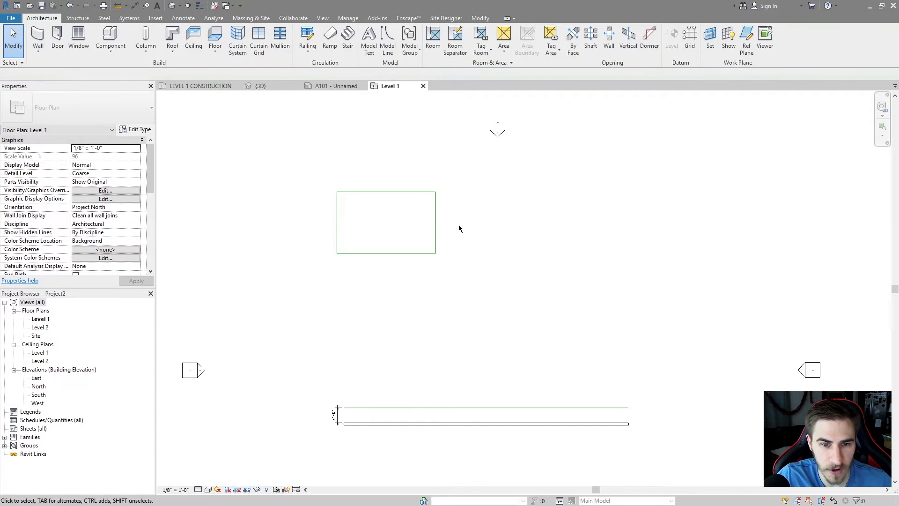
pyautogui.moveTo(498, 233); pyautogui.dragTo(485, 229, button='middle')
# Draw an eight-sided inscribed polygon to the right of the rectangle.
pyautogui.press('d')
pyautogui.press('l')
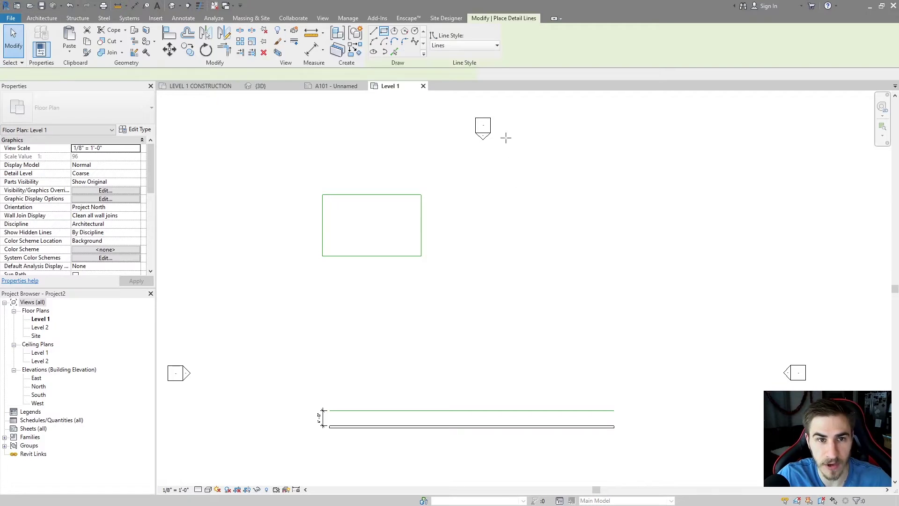
pyautogui.click(396, 32)
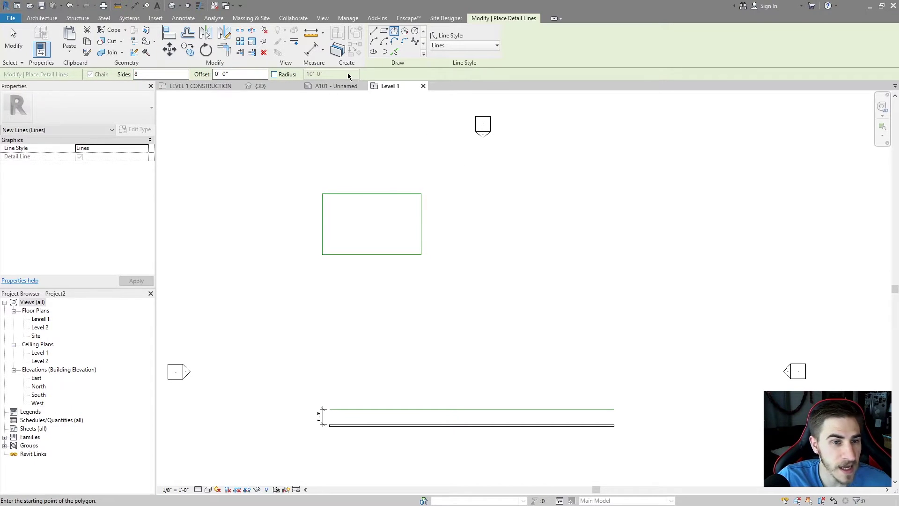
pyautogui.click(519, 247)
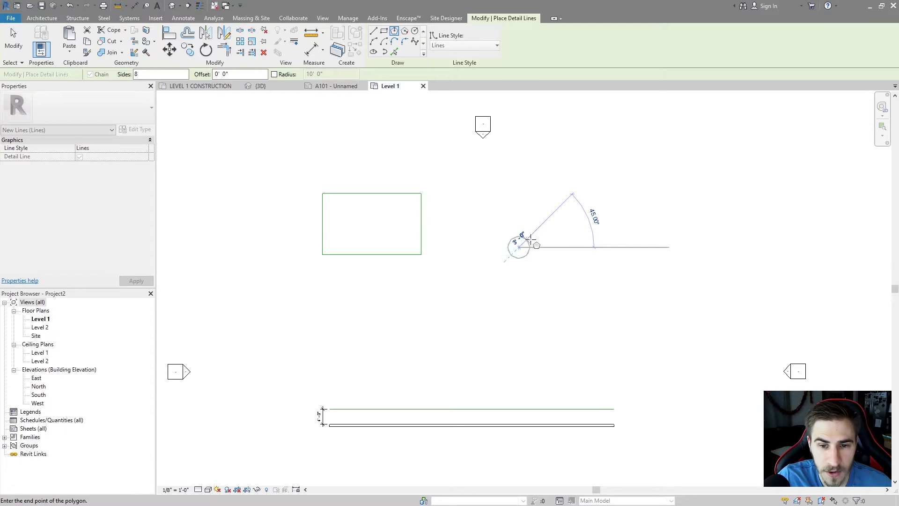
pyautogui.click(569, 215)
pyautogui.press('Escape')
pyautogui.press('Escape')
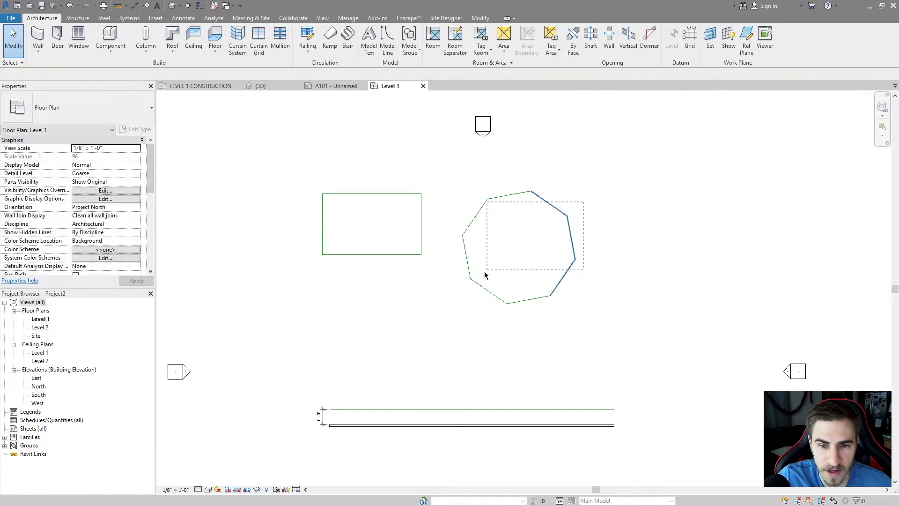
# Crossing-select the octagon and the rectangle together and delete them.
pyautogui.moveTo(588, 186); pyautogui.dragTo(473, 316)
pyautogui.moveTo(547, 259); pyautogui.dragTo(534, 197)
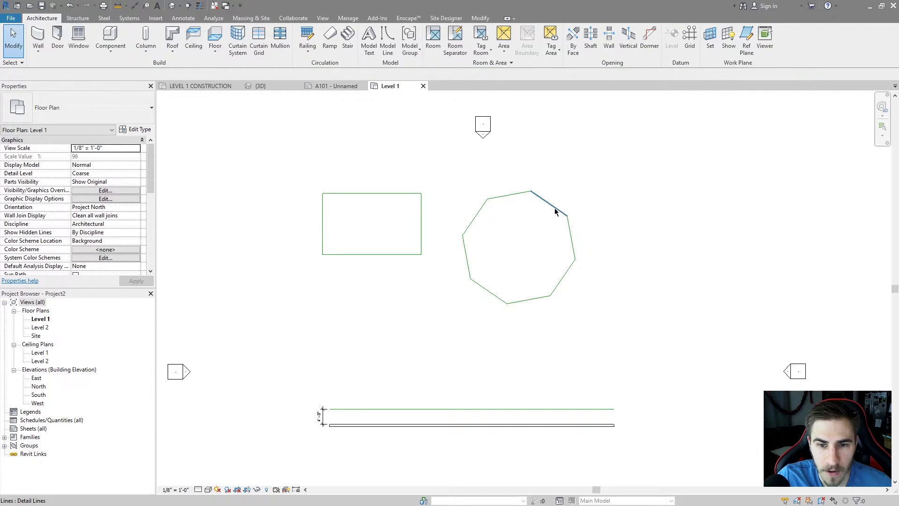
pyautogui.click(517, 194)
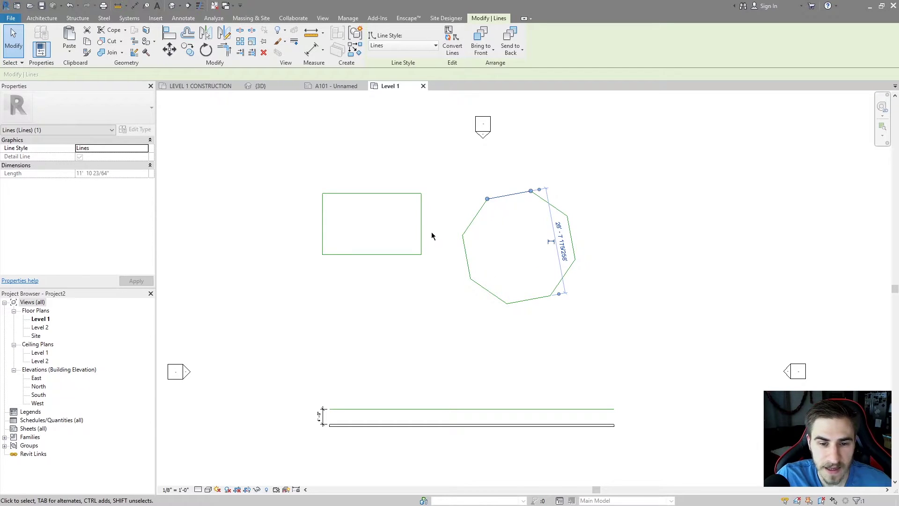
pyautogui.click(682, 142)
pyautogui.moveTo(600, 164); pyautogui.dragTo(332, 325)
pyautogui.press('Delete')
# Draw a circumscribed octagon with a fixed 10' radius on Level 1.
pyautogui.press('d')
pyautogui.press('l')
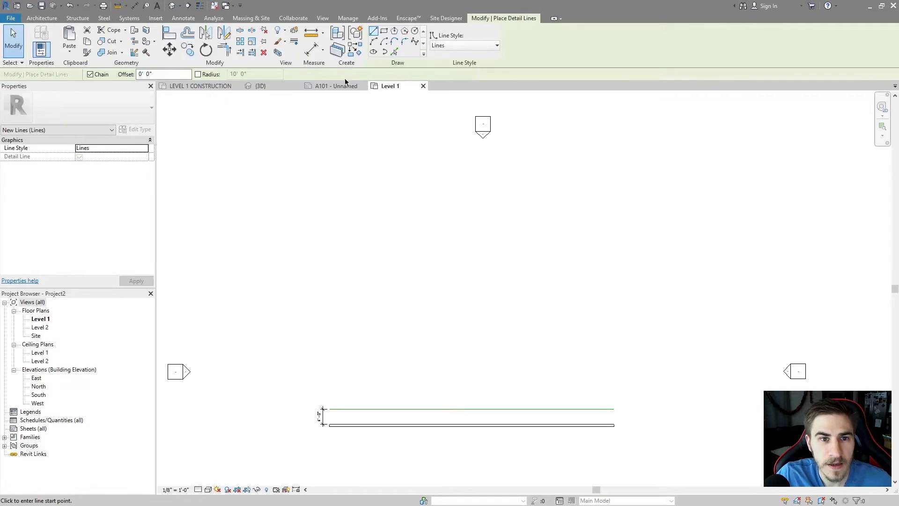
pyautogui.click(404, 32)
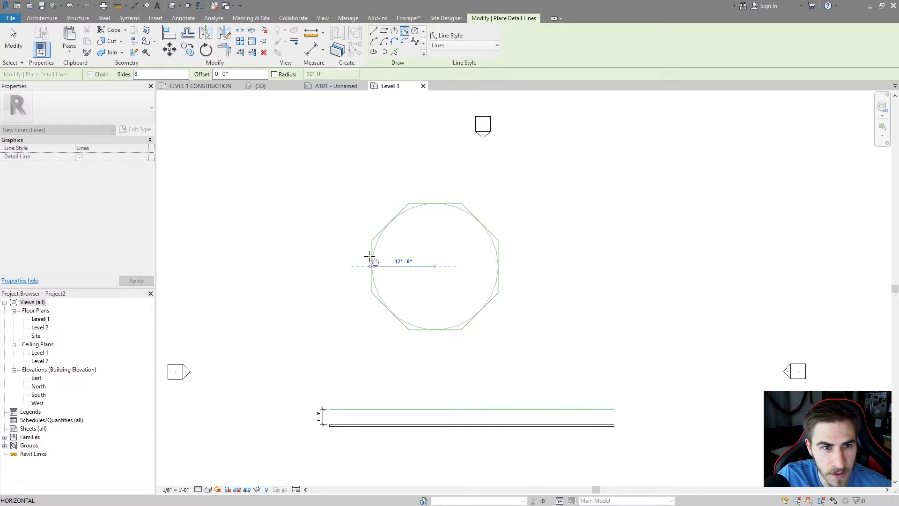
pyautogui.press('Escape')
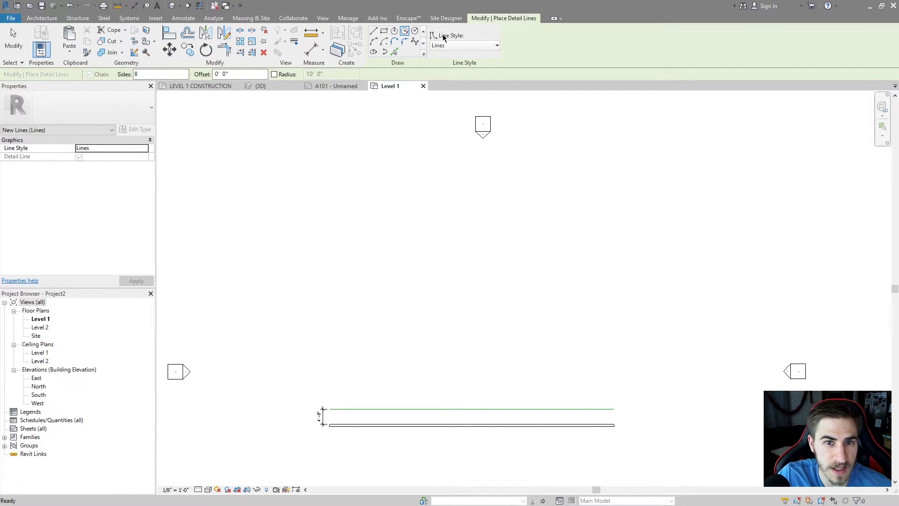
pyautogui.click(274, 74)
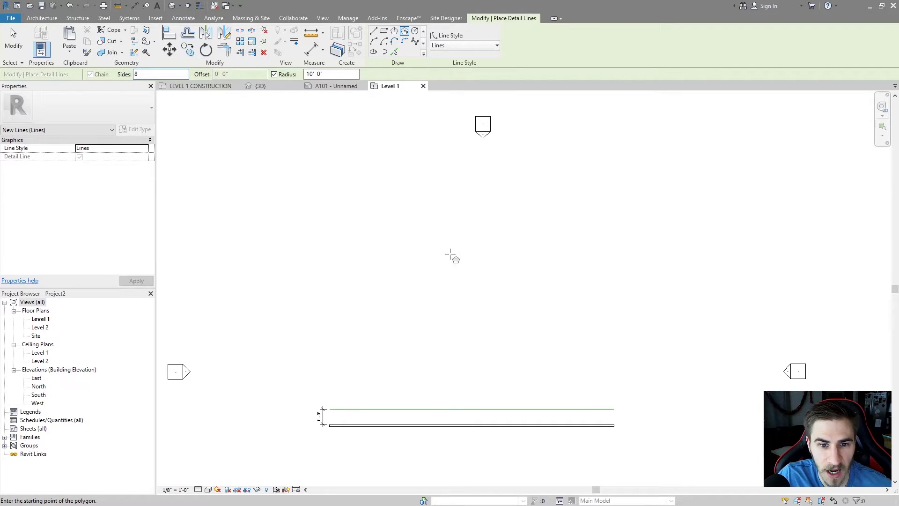
pyautogui.click(553, 264)
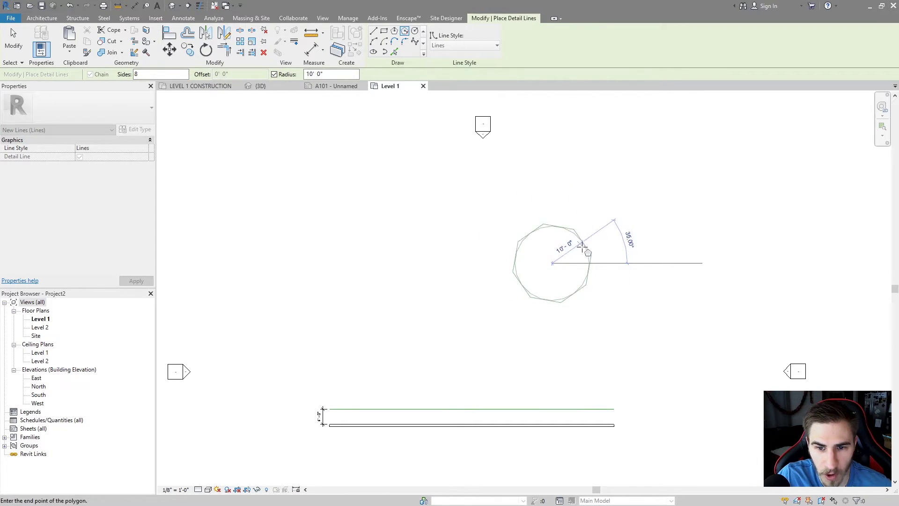
pyautogui.click(529, 255)
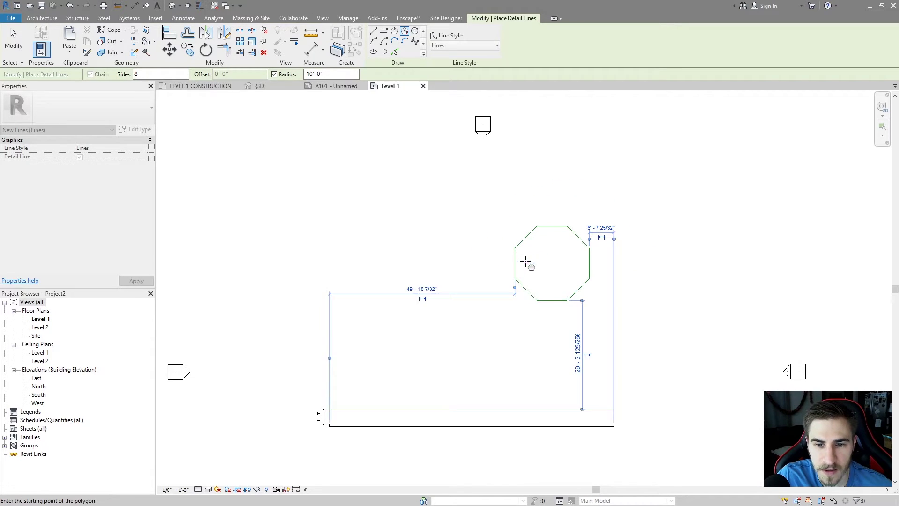
# Box-select the 10' octagon and delete it.
pyautogui.press('Escape')
pyautogui.press('Escape')
pyautogui.moveTo(618, 201); pyautogui.dragTo(492, 308)
pyautogui.press('Delete')
# Draw a wide start-end-radius arc, about 69' 6" across, arching above the wall.
pyautogui.press('d')
pyautogui.press('l')
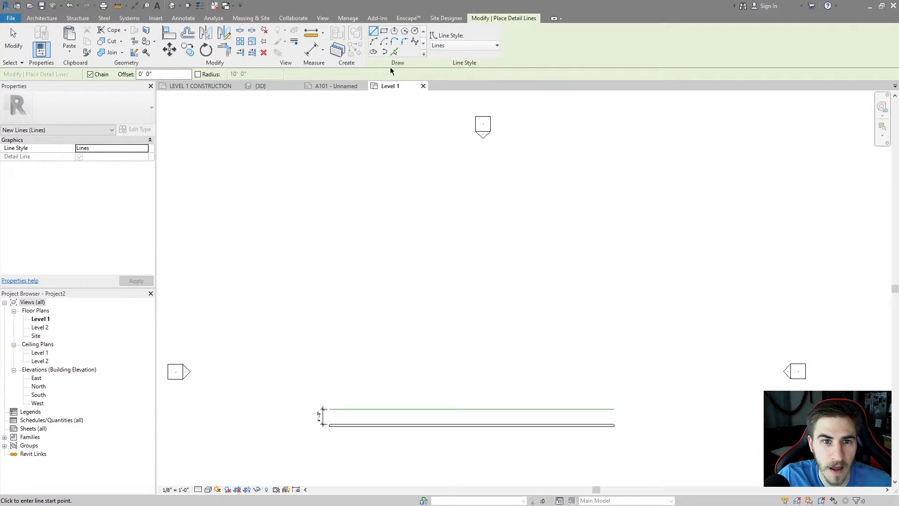
pyautogui.click(374, 43)
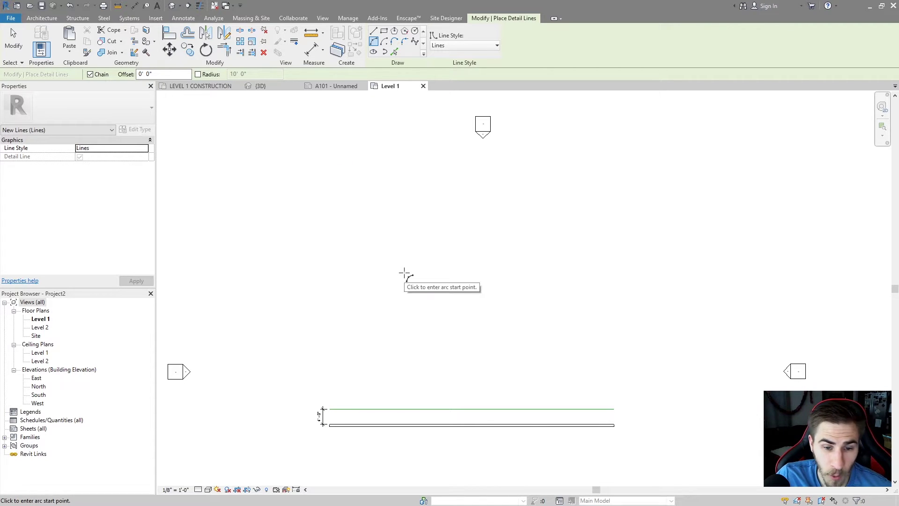
pyautogui.click(367, 281)
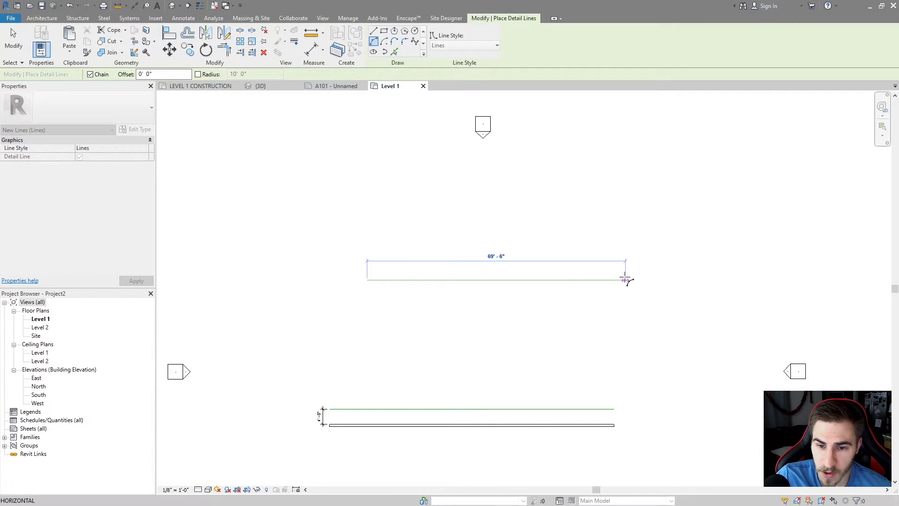
pyautogui.click(700, 280)
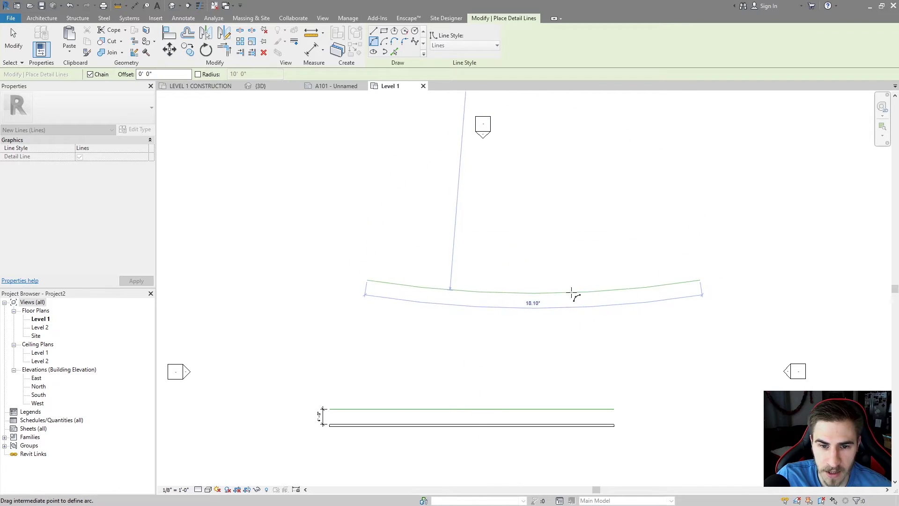
pyautogui.click(539, 221)
# Exit the detail line tool and select the finished large arc.
pyautogui.press('Escape')
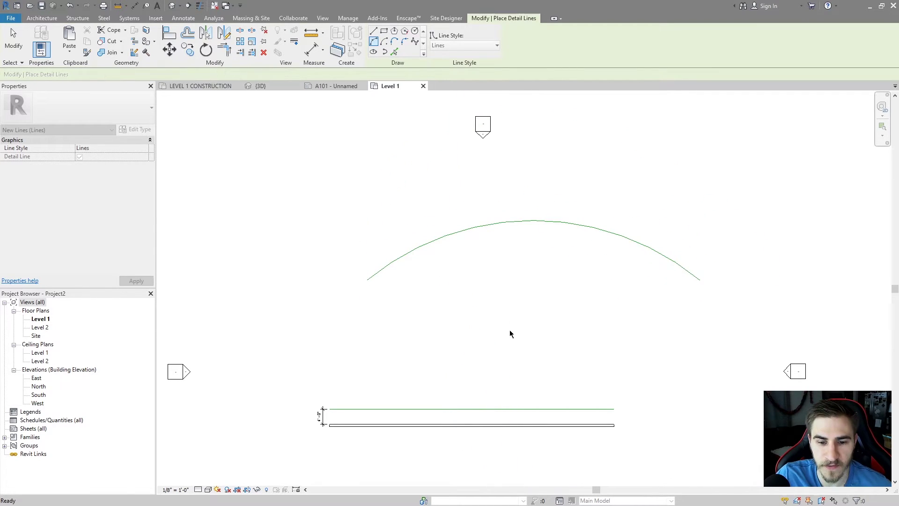
pyautogui.press('Escape')
pyautogui.click(524, 220)
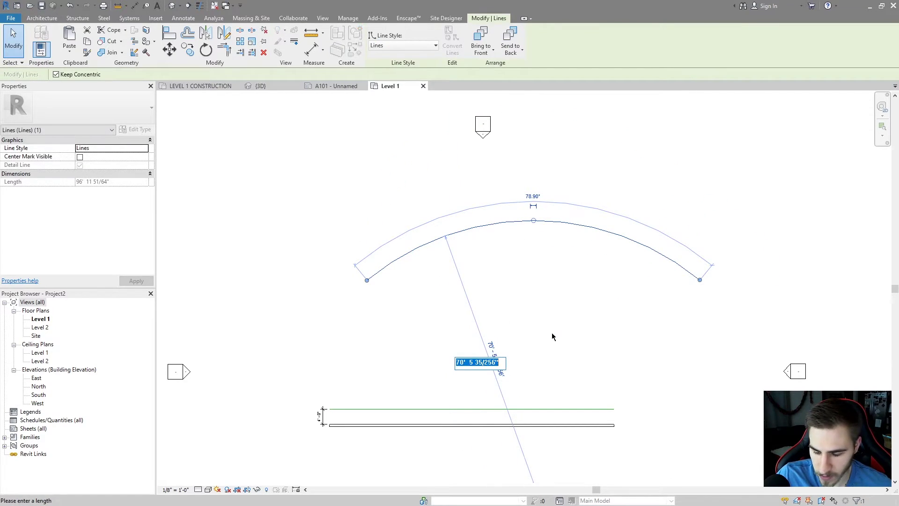
# Delete the large arc and the small arc near the bottom.
pyautogui.press('Delete')
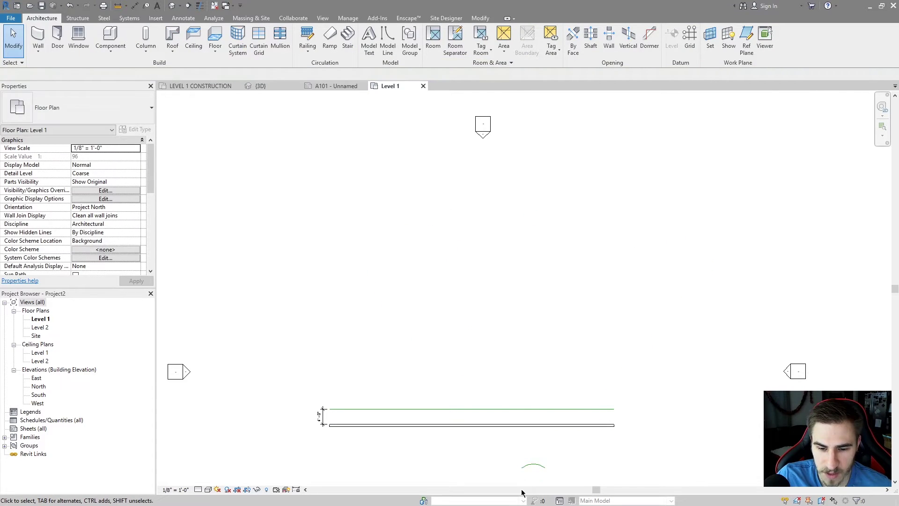
pyautogui.click(533, 465)
pyautogui.press('Delete')
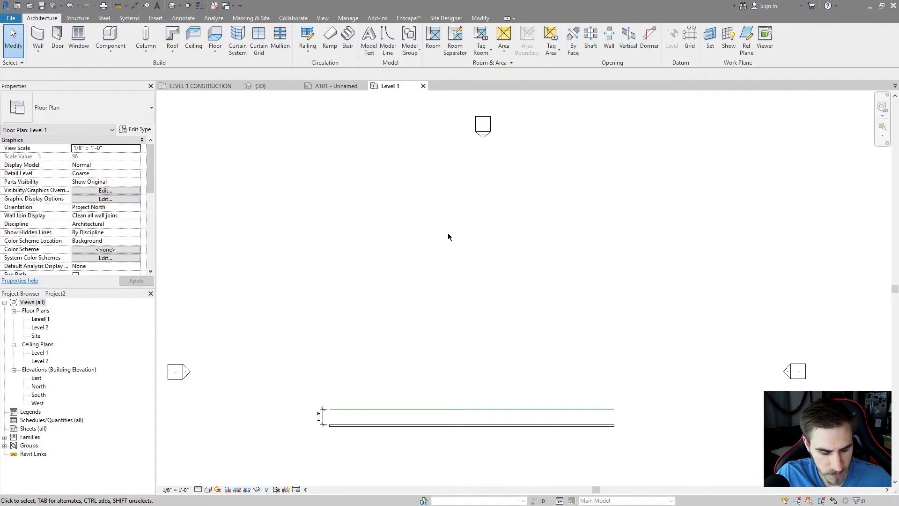
# Test a Center-ends Arc with detail lines, cancelling it before it is finished.
pyautogui.press('d')
pyautogui.press('l')
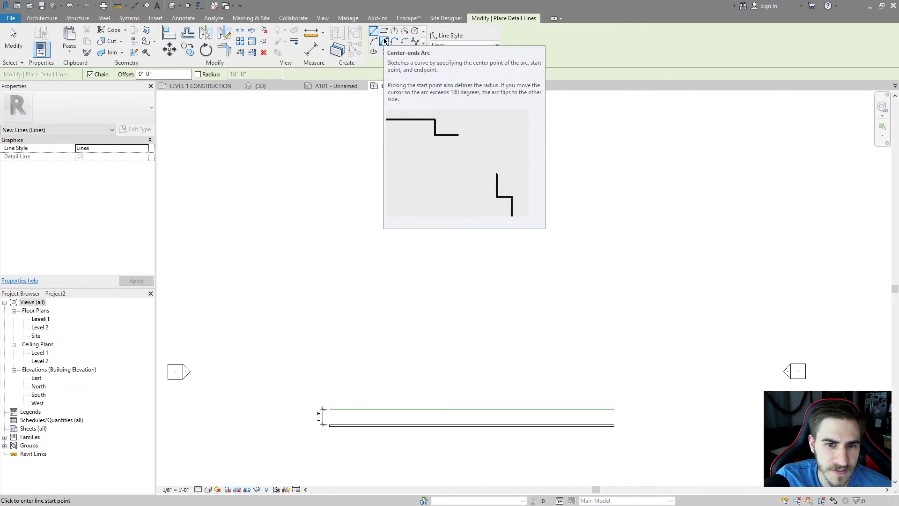
pyautogui.click(384, 41)
pyautogui.press('Escape')
pyautogui.press('Escape')
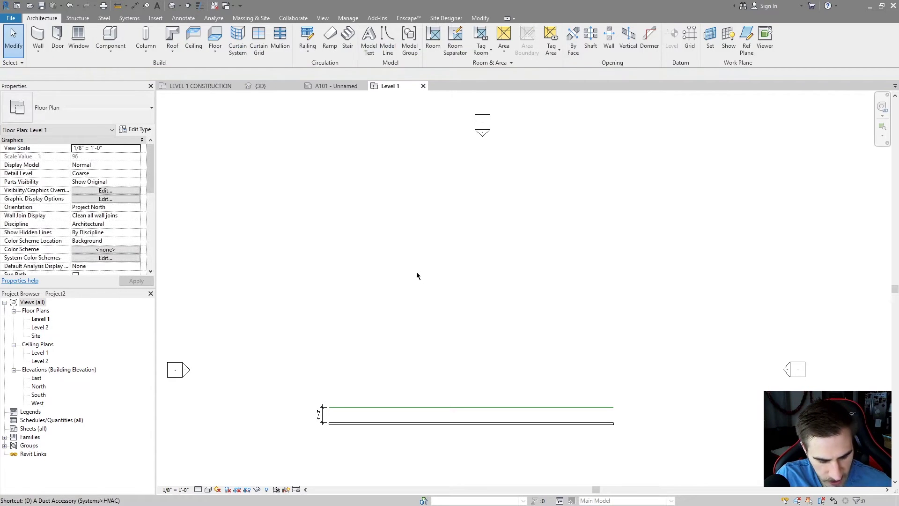
pyautogui.press('d')
pyautogui.press('l')
pyautogui.click(329, 305)
pyautogui.click(405, 305)
pyautogui.press('Escape')
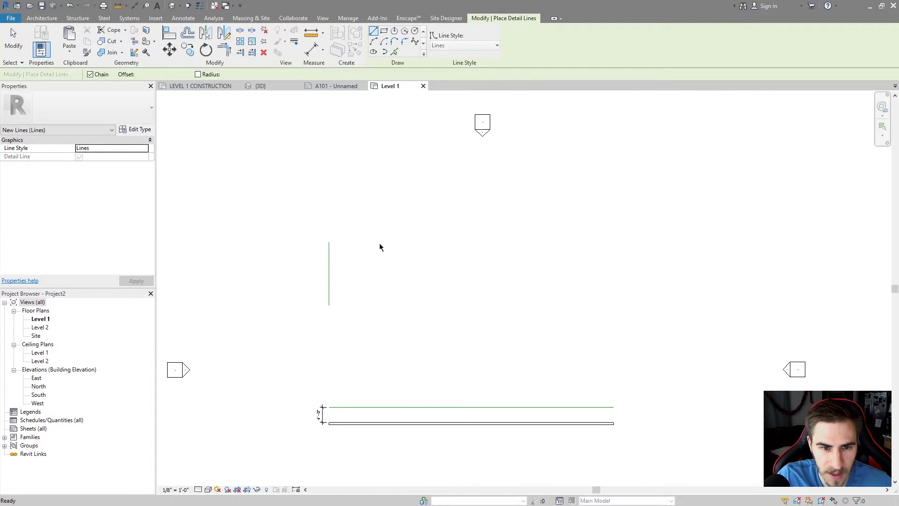
# Draw a short horizontal detail line from left to right above the wall.
pyautogui.click(369, 213)
pyautogui.click(510, 217)
pyautogui.press('Escape')
pyautogui.press('Escape')
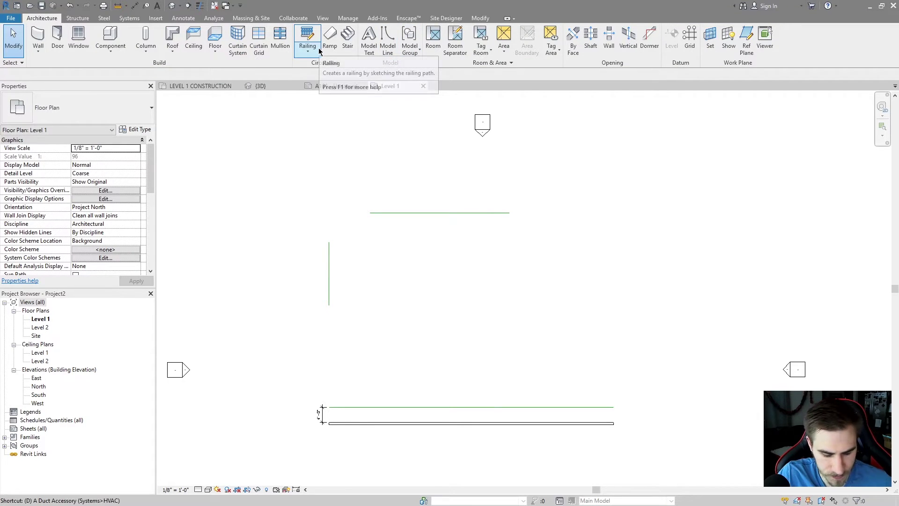
# Begin a Center-ends Arc centred where the lines' extensions cross, then cancel it.
pyautogui.press('d')
pyautogui.press('l')
pyautogui.click(384, 41)
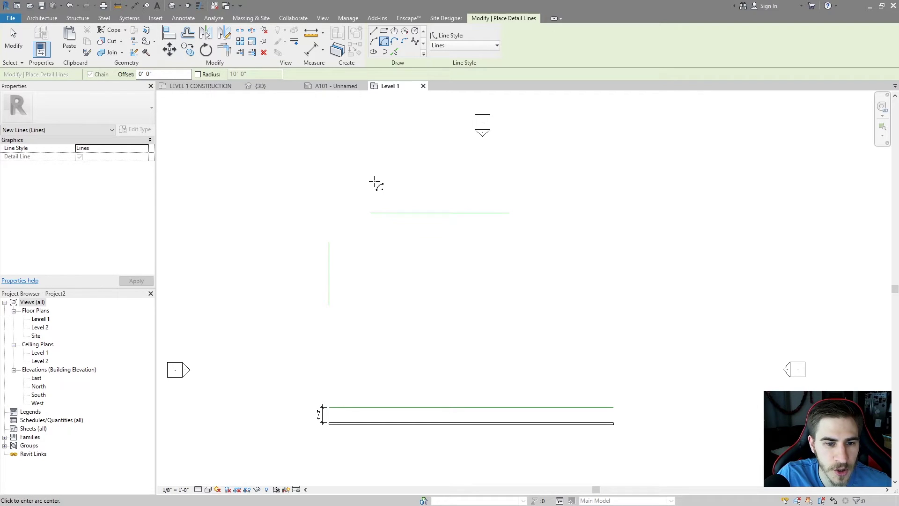
pyautogui.click(329, 242)
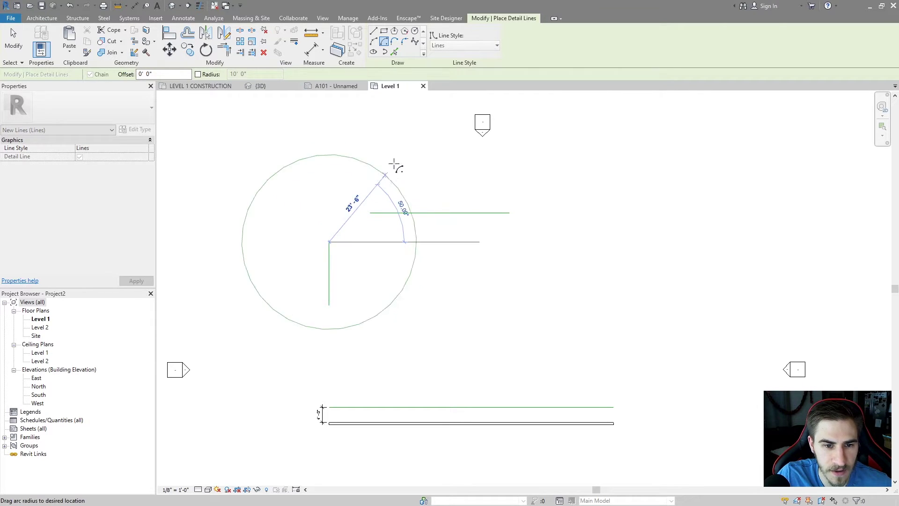
pyautogui.click(370, 213)
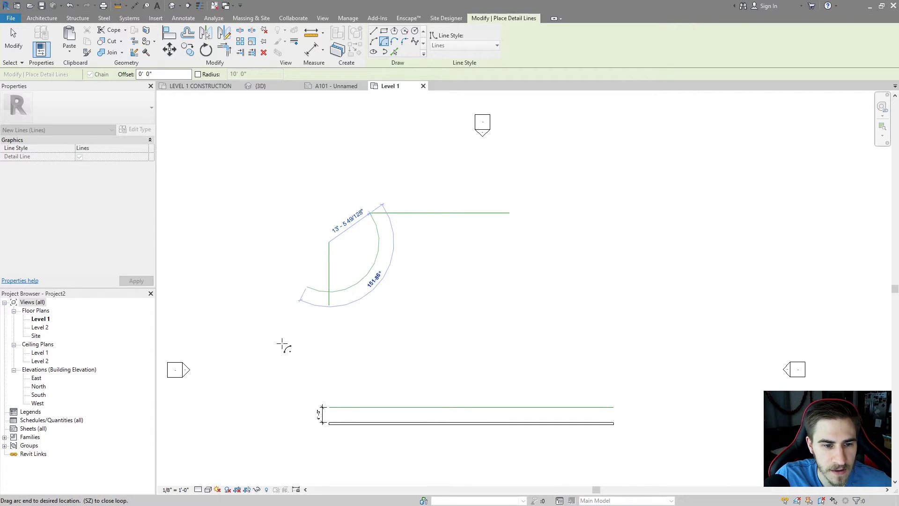
pyautogui.press('Escape')
pyautogui.press('Escape')
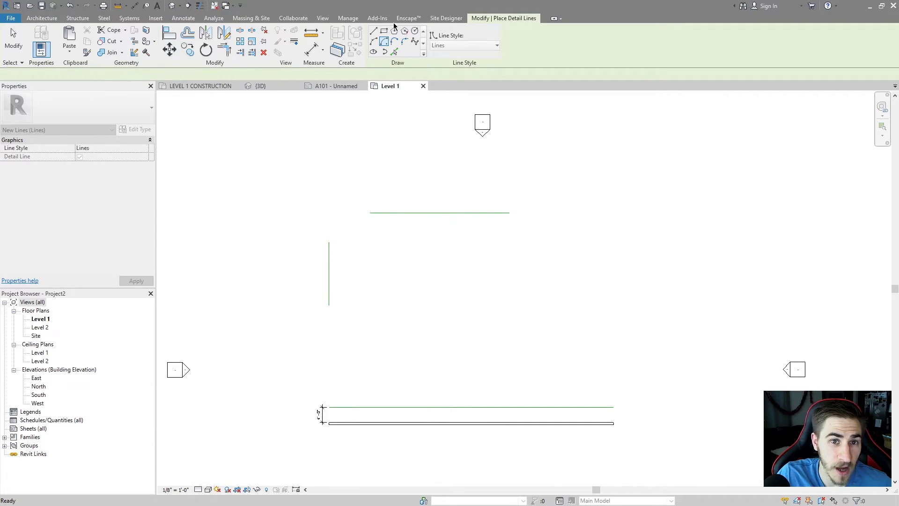
# Draw a Center-ends corner arc and move the vertical line right to meet it.
pyautogui.click(384, 43)
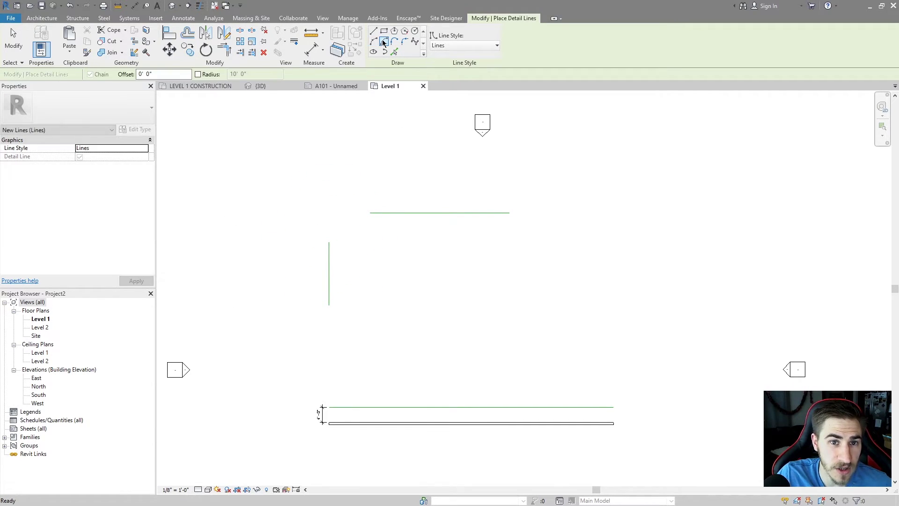
pyautogui.click(370, 242)
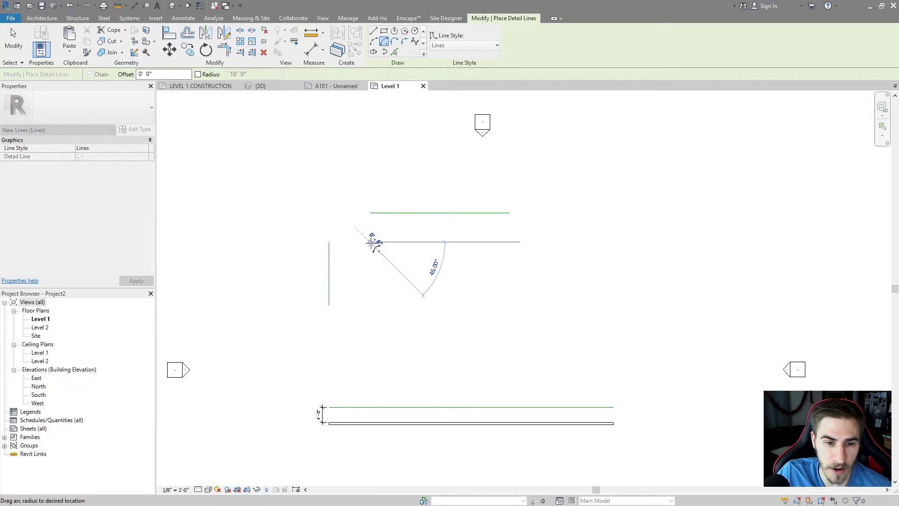
pyautogui.click(445, 242)
pyautogui.click(369, 213)
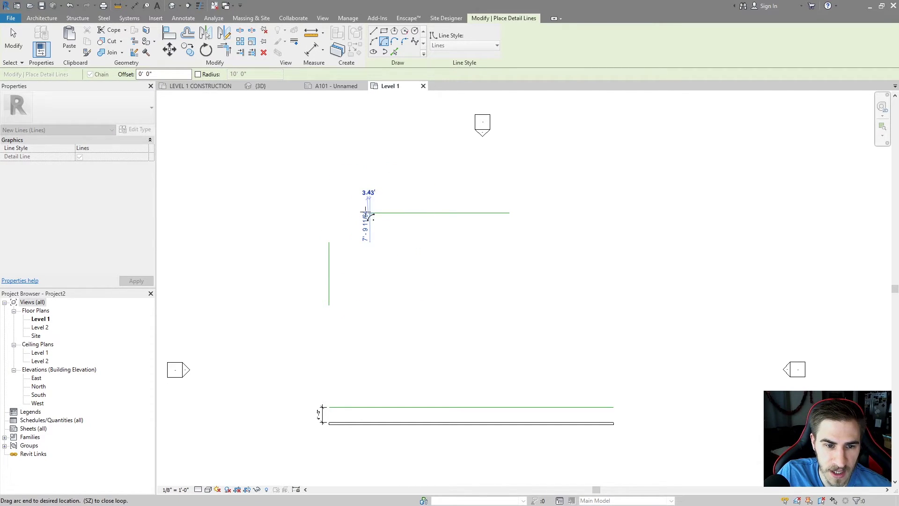
pyautogui.click(330, 242)
pyautogui.press('Escape')
pyautogui.press('Escape')
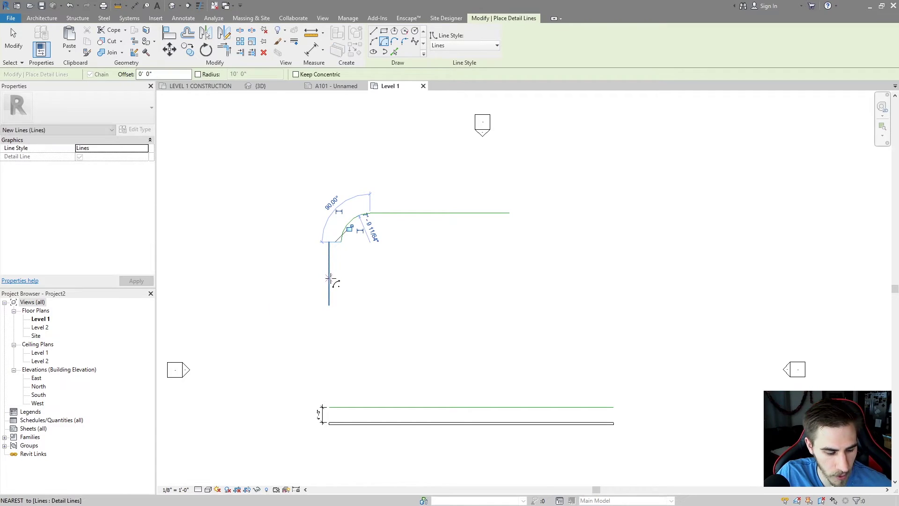
pyautogui.click(329, 253)
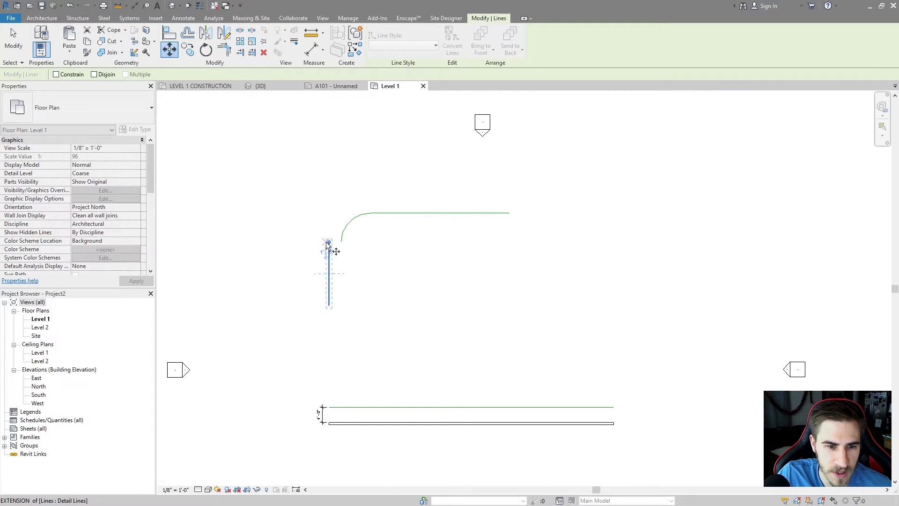
pyautogui.moveTo(331, 245); pyautogui.dragTo(339, 241)
pyautogui.click(329, 274)
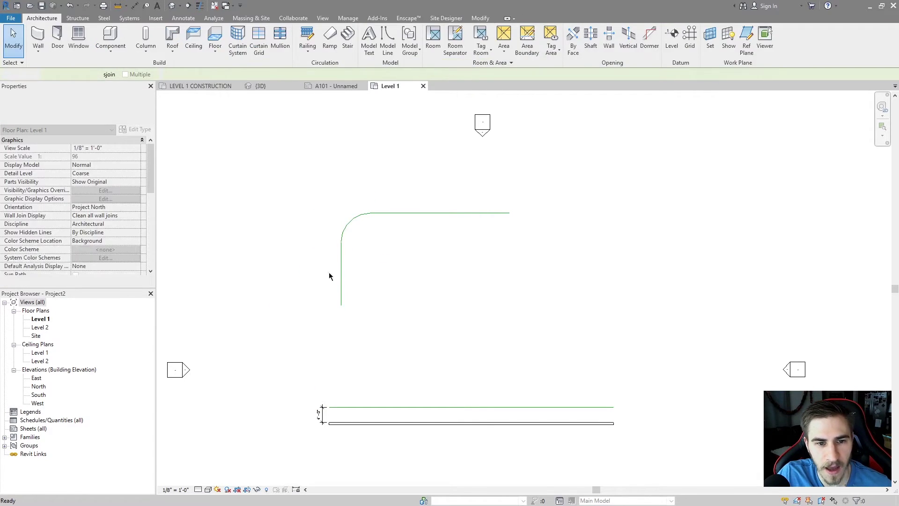
# Delete the corner arc and both remaining detail lines.
pyautogui.click(353, 220)
pyautogui.press('Delete')
pyautogui.moveTo(387, 183); pyautogui.dragTo(309, 277)
pyautogui.press('Delete')
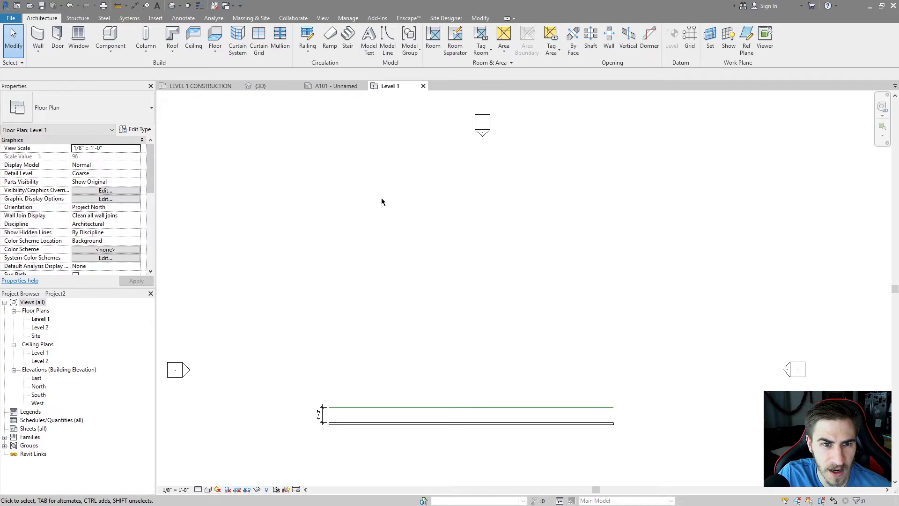
# Draw a vertical detail line up to a corner and a horizontal line to the right.
pyautogui.press('d')
pyautogui.press('l')
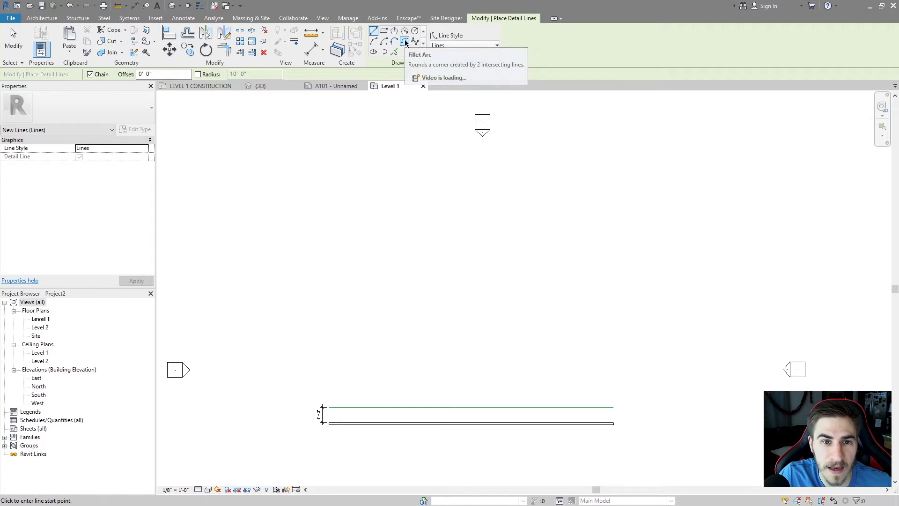
pyautogui.click(378, 302)
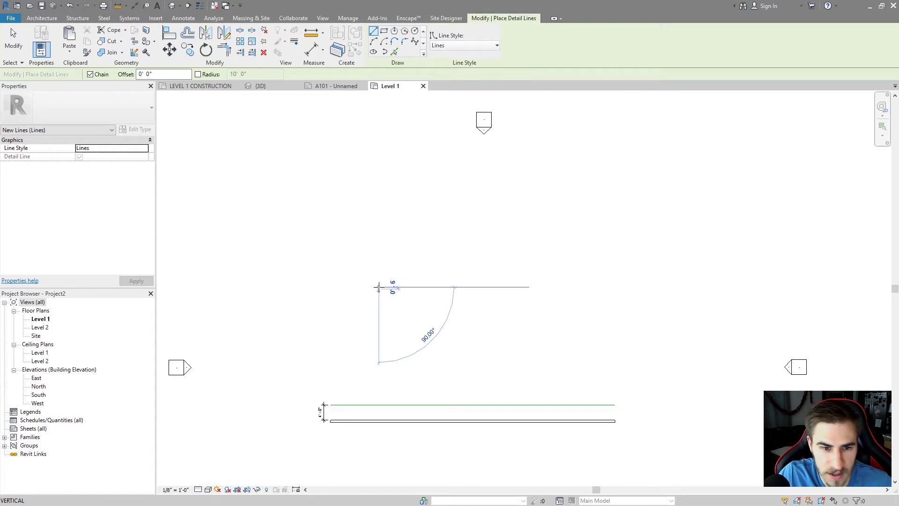
pyautogui.click(379, 227)
pyautogui.click(491, 229)
pyautogui.press('Escape')
pyautogui.press('Escape')
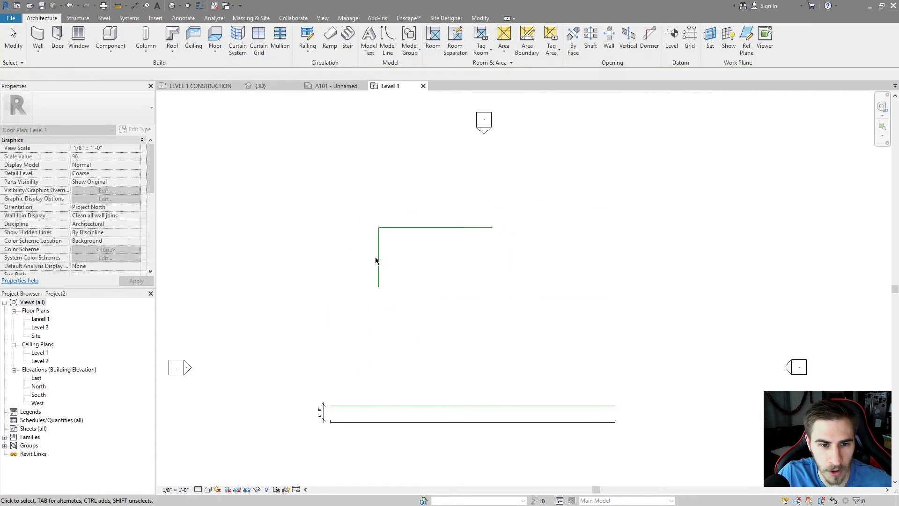
# Fillet the corner between the two lines and set its radius to 5'.
pyautogui.press('d')
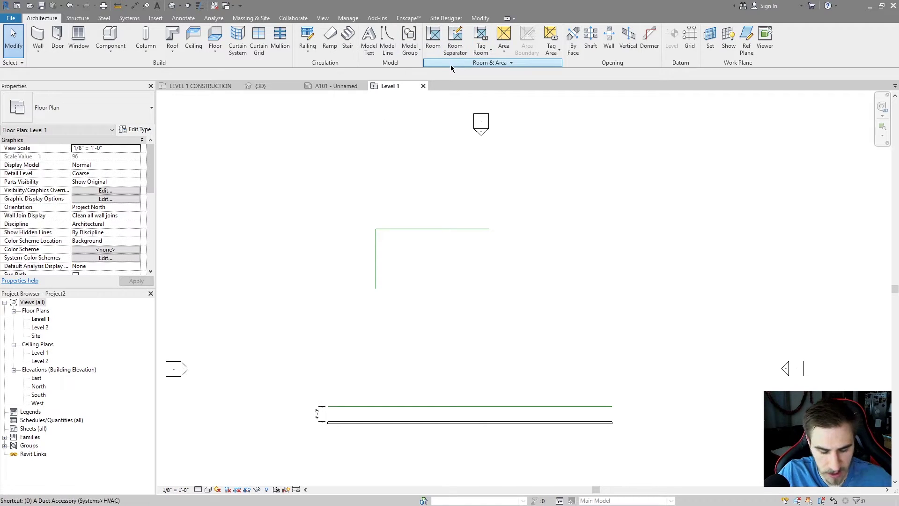
pyautogui.press('l')
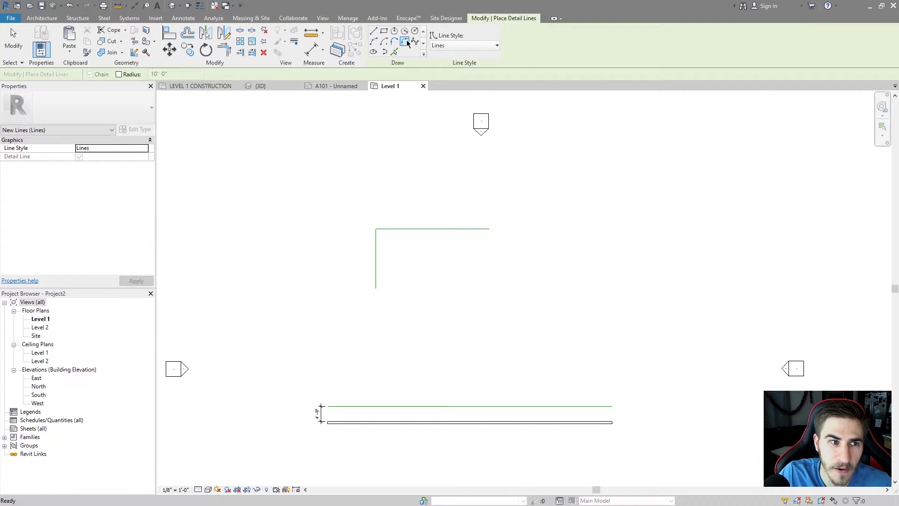
pyautogui.click(119, 74)
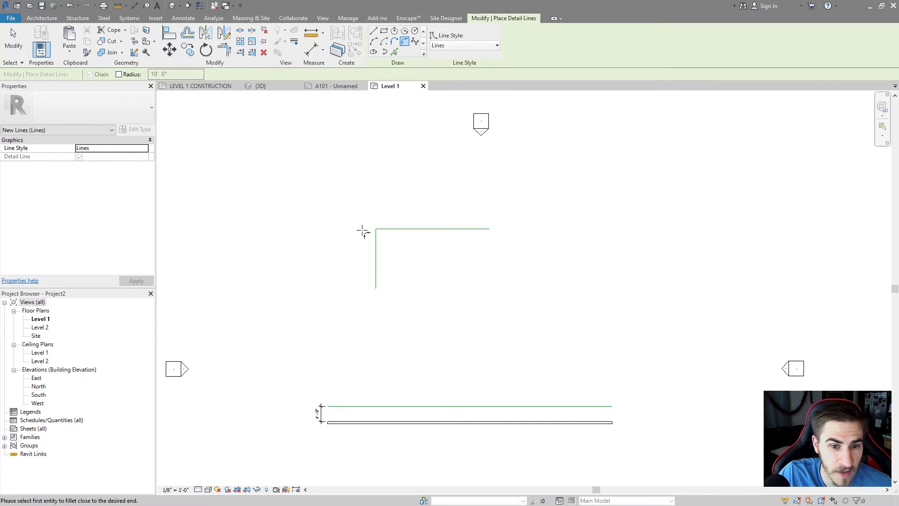
pyautogui.click(395, 228)
pyautogui.click(377, 264)
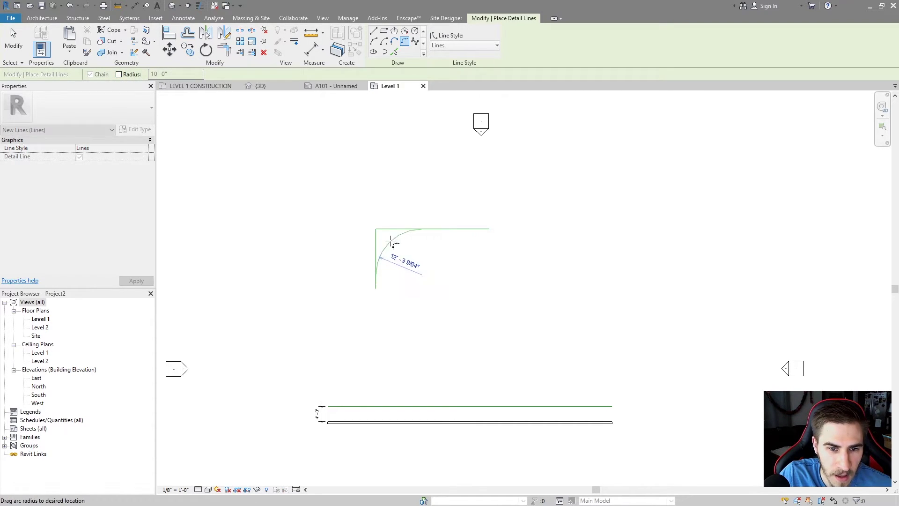
pyautogui.scroll(3, 384, 237)
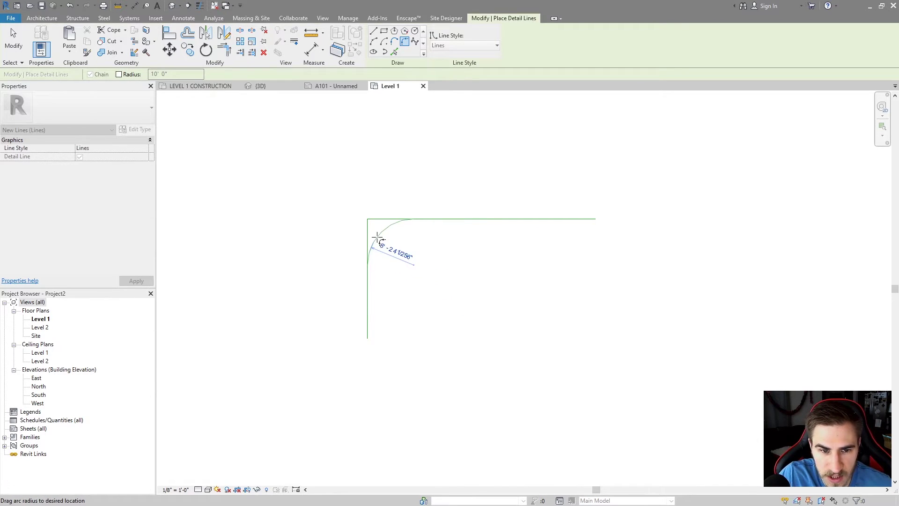
pyautogui.click(379, 239)
pyautogui.click(410, 244)
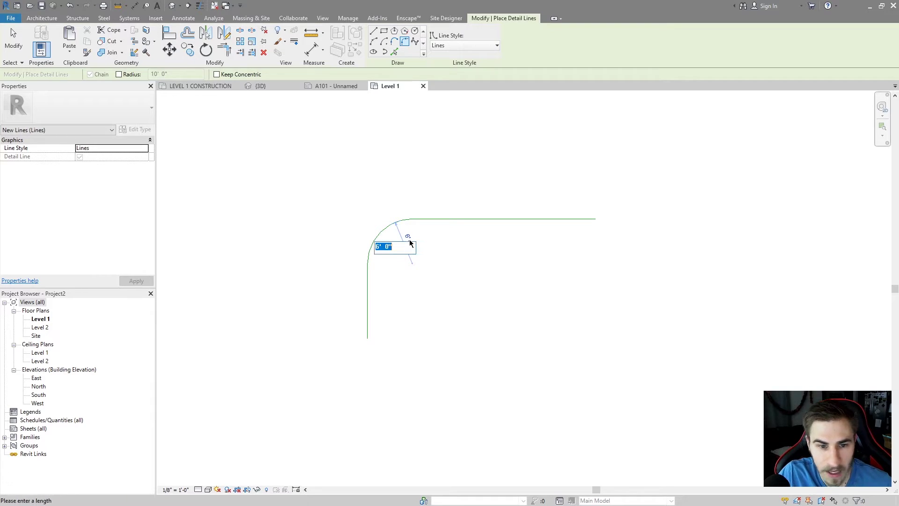
pyautogui.write('5')
pyautogui.press('Return')
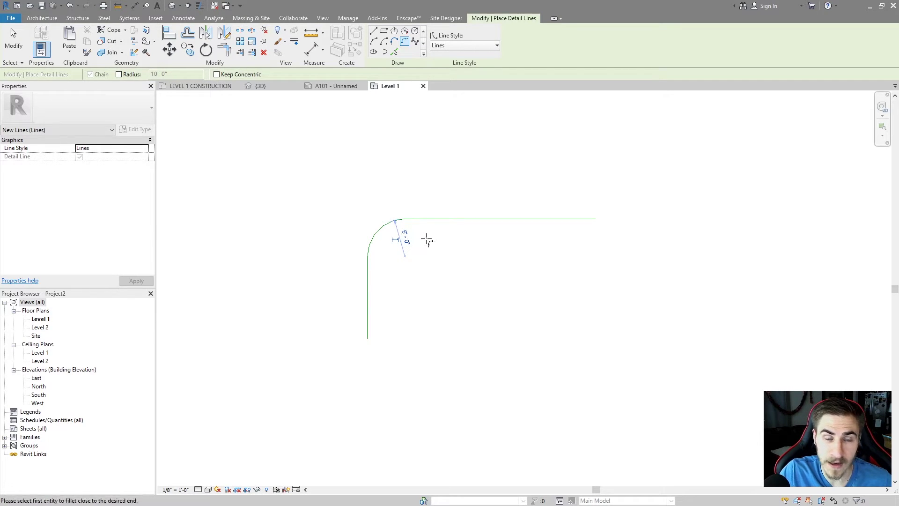
# Remove the fillet and trim/extend both lines to a sharp square corner with TR.
pyautogui.scroll(-1, 415, 230)
pyautogui.press('Escape')
pyautogui.press('Escape')
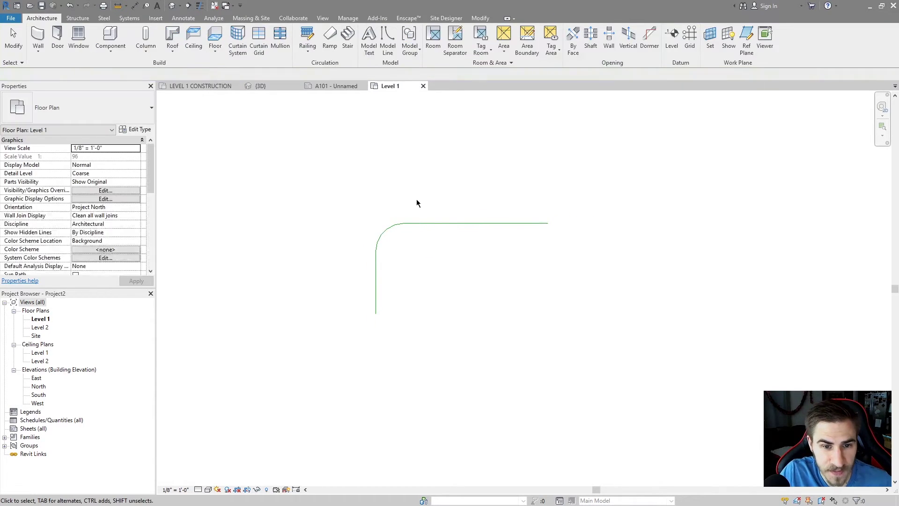
pyautogui.moveTo(361, 207); pyautogui.dragTo(441, 266)
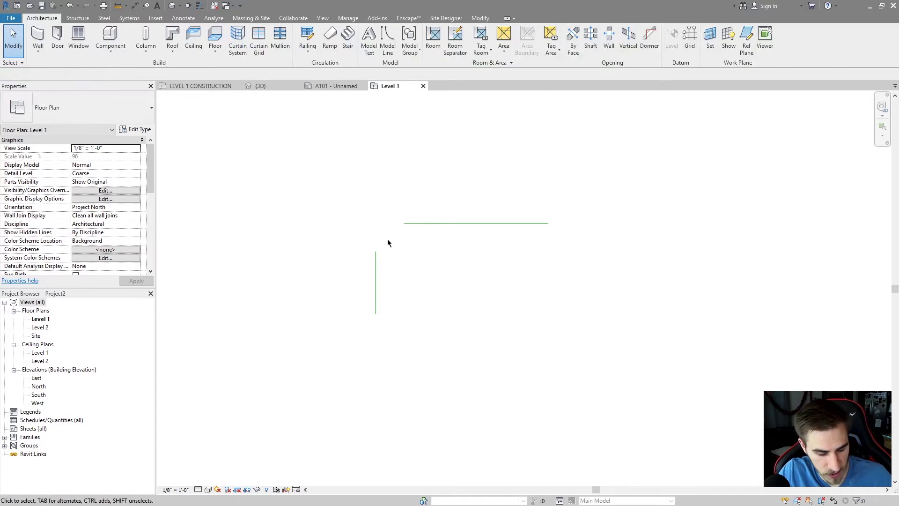
pyautogui.press('t')
pyautogui.press('r')
pyautogui.click(409, 224)
pyautogui.click(376, 263)
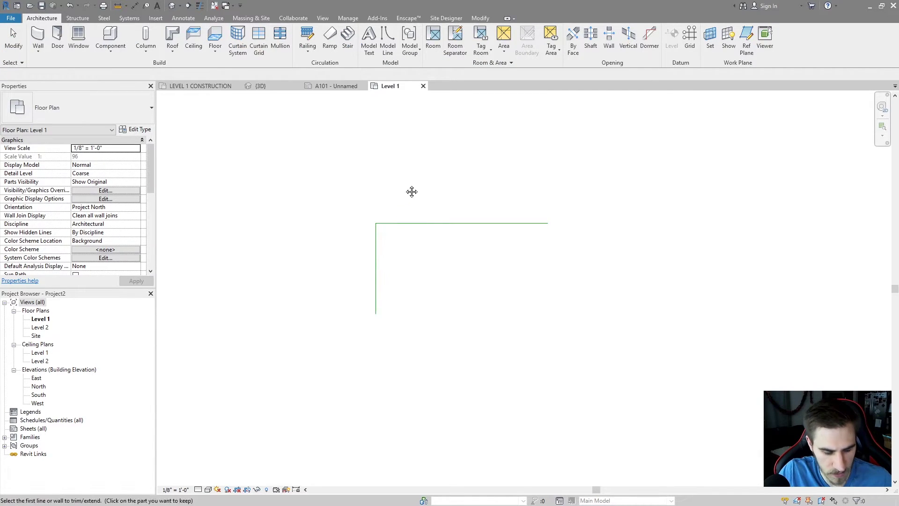
# Apply a 5' fillet arc to the corner, then undo it with Ctrl+Z.
pyautogui.press('d')
pyautogui.press('l')
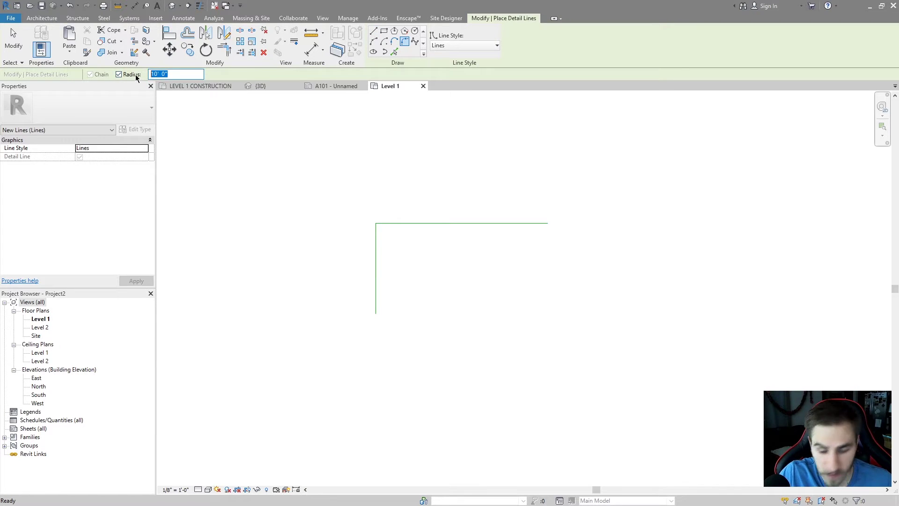
pyautogui.write('5')
pyautogui.press('Return')
pyautogui.click(424, 227)
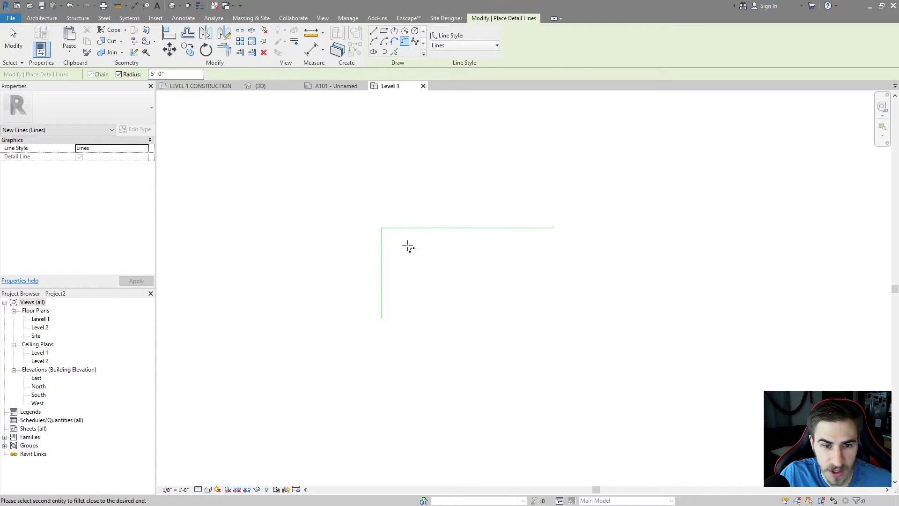
pyautogui.click(383, 256)
pyautogui.press('Escape')
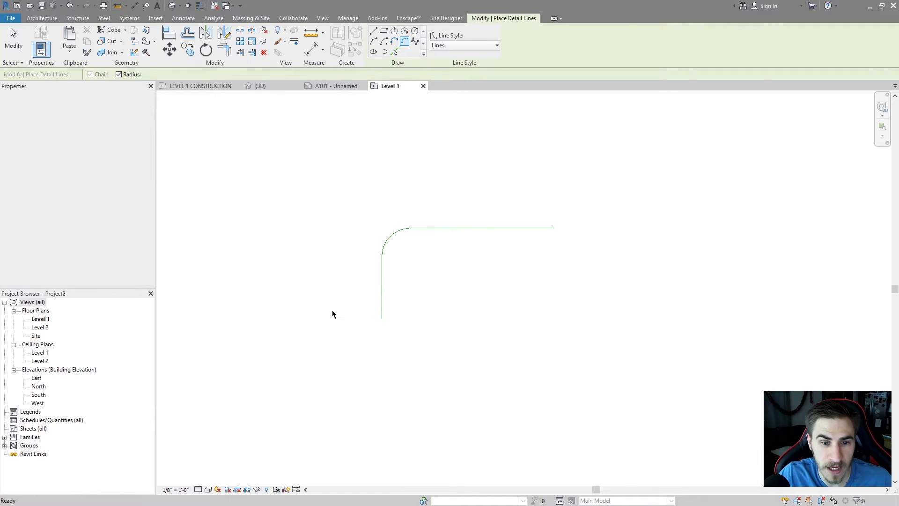
pyautogui.press('Escape')
pyautogui.scroll(-1, 334, 314)
pyautogui.hotkey('ctrl', 'z')
pyautogui.scroll(2, 380, 255)
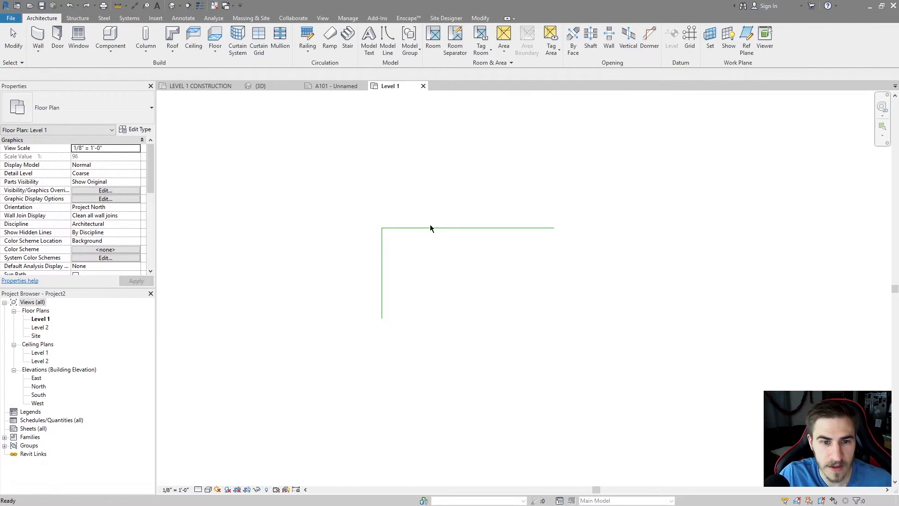
pyautogui.press('d')
pyautogui.press('l')
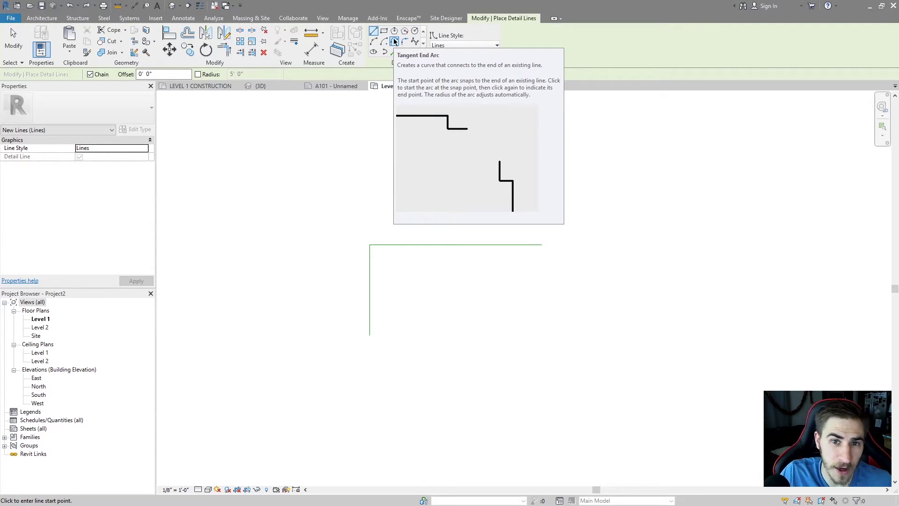
# Shorten the vertical and horizontal detail lines back from the corner by dragging their ends.
pyautogui.click(394, 41)
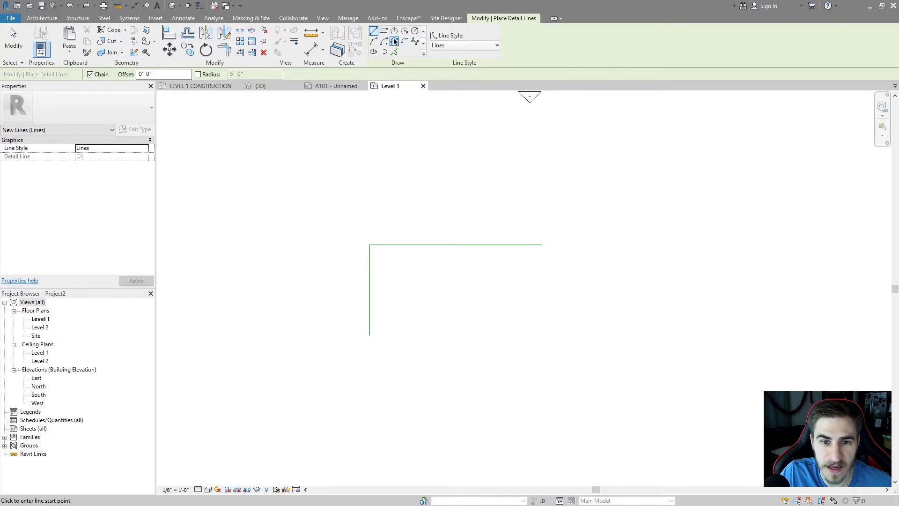
pyautogui.press('Escape')
pyautogui.press('Escape')
pyautogui.moveTo(393, 215); pyautogui.dragTo(383, 221, button='middle')
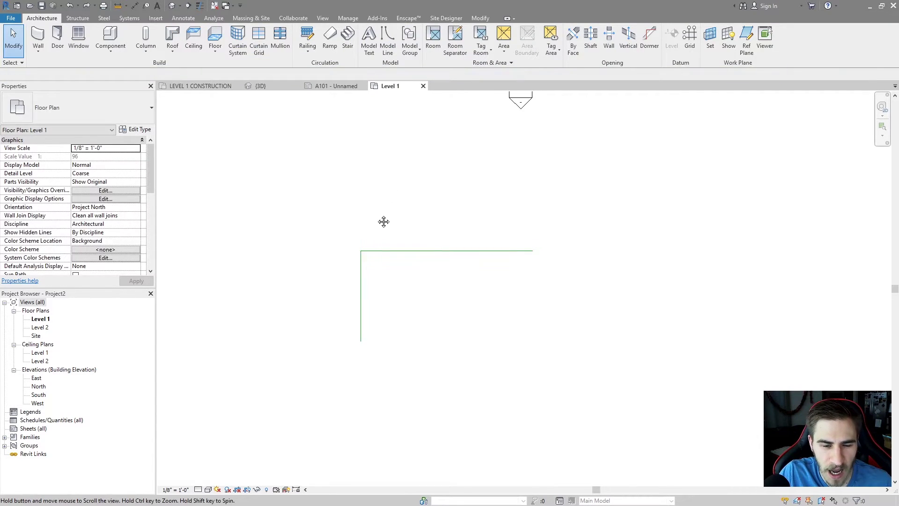
pyautogui.moveTo(379, 235); pyautogui.dragTo(349, 269)
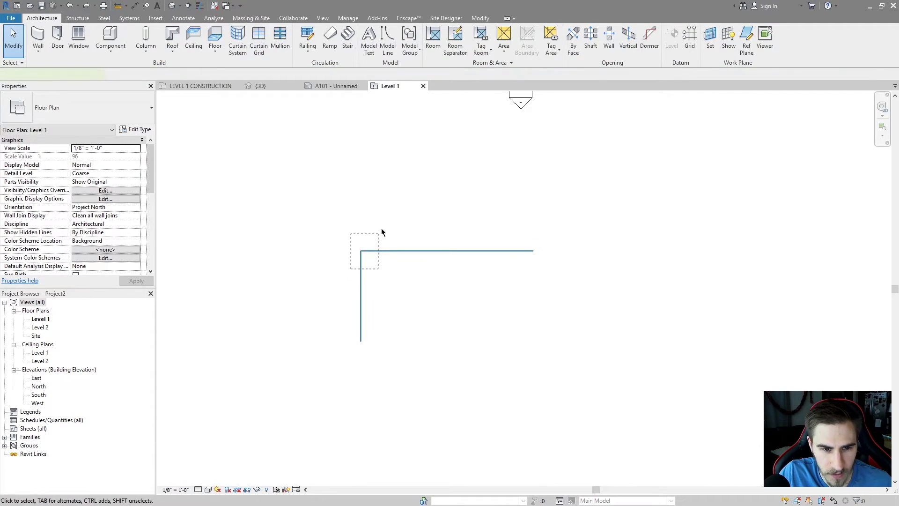
pyautogui.click(360, 276)
pyautogui.press('Escape')
pyautogui.click(366, 251)
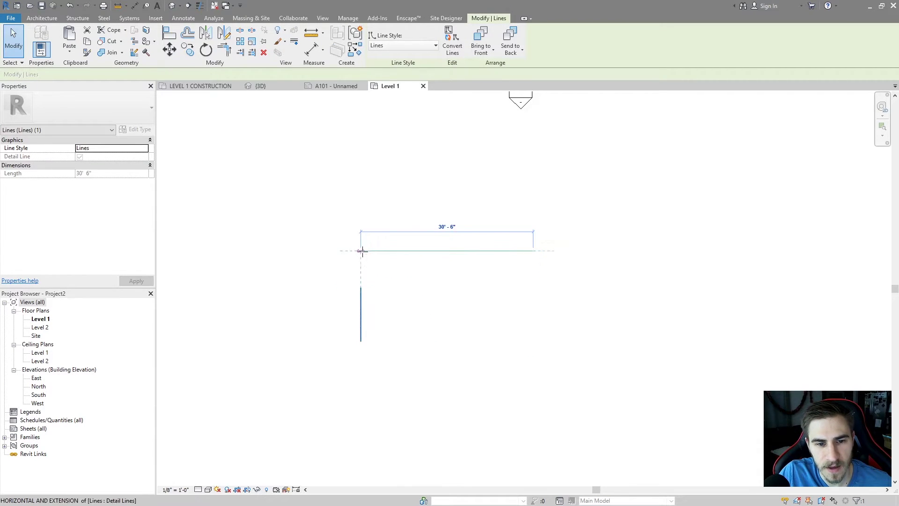
pyautogui.moveTo(362, 250); pyautogui.dragTo(428, 250)
pyautogui.press('Escape')
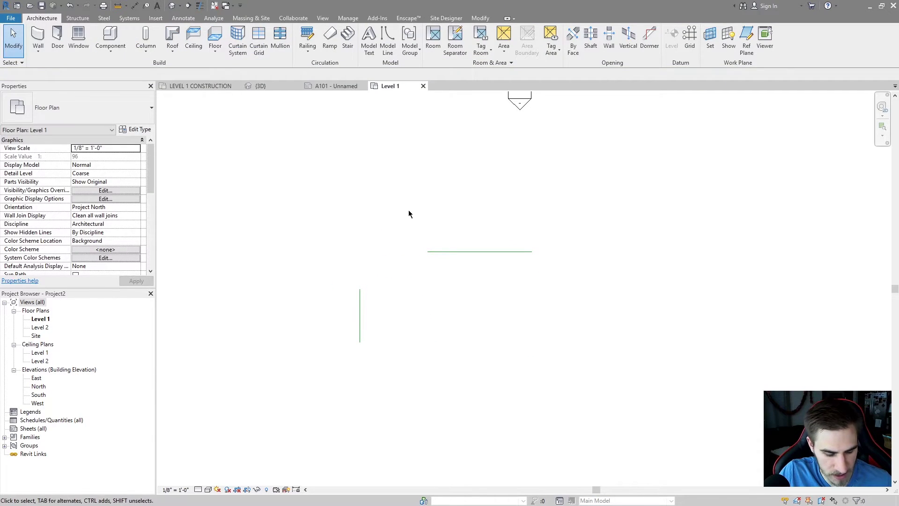
# Draw a Tangent End Arc from the horizontal line's end to the vertical line's top.
pyautogui.press('d')
pyautogui.press('l')
pyautogui.click(394, 42)
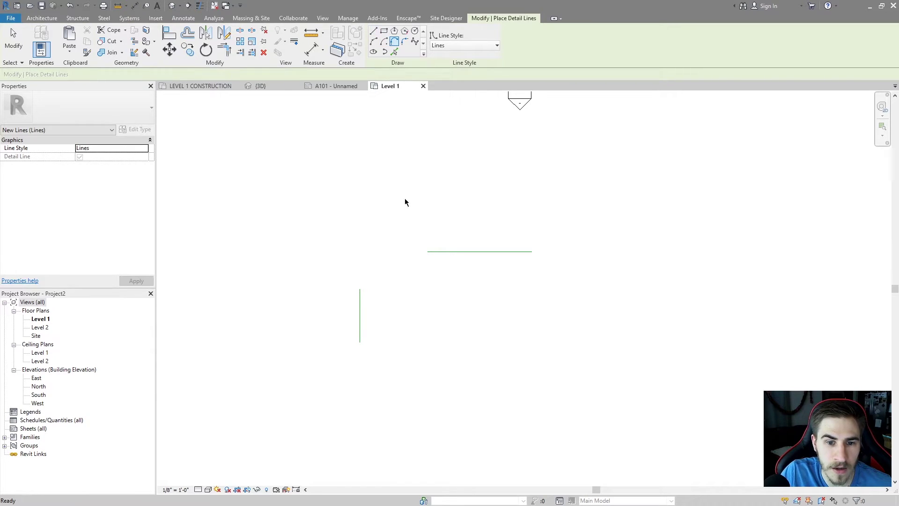
pyautogui.click(427, 252)
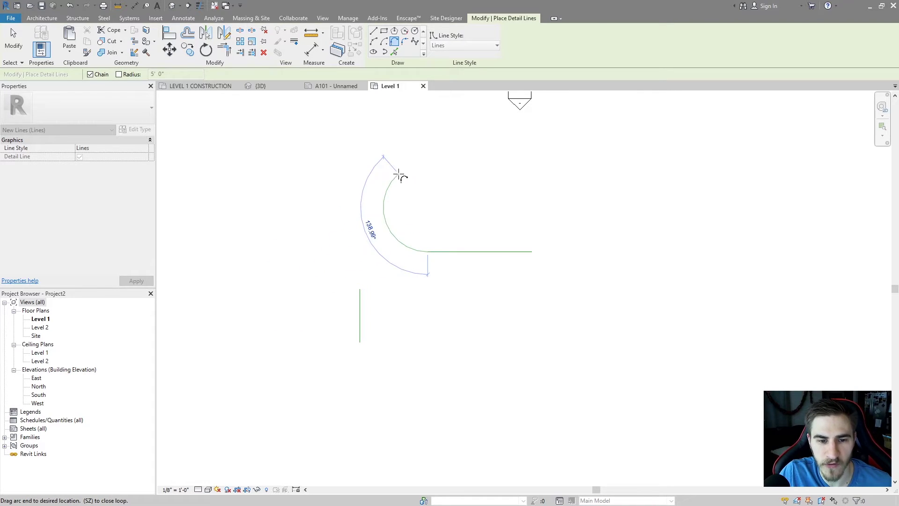
pyautogui.click(360, 288)
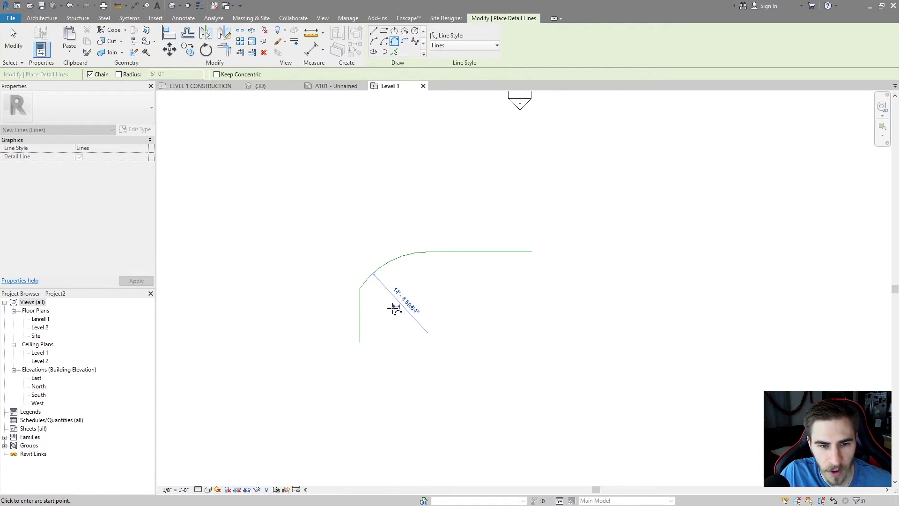
pyautogui.press('Escape')
pyautogui.press('Escape')
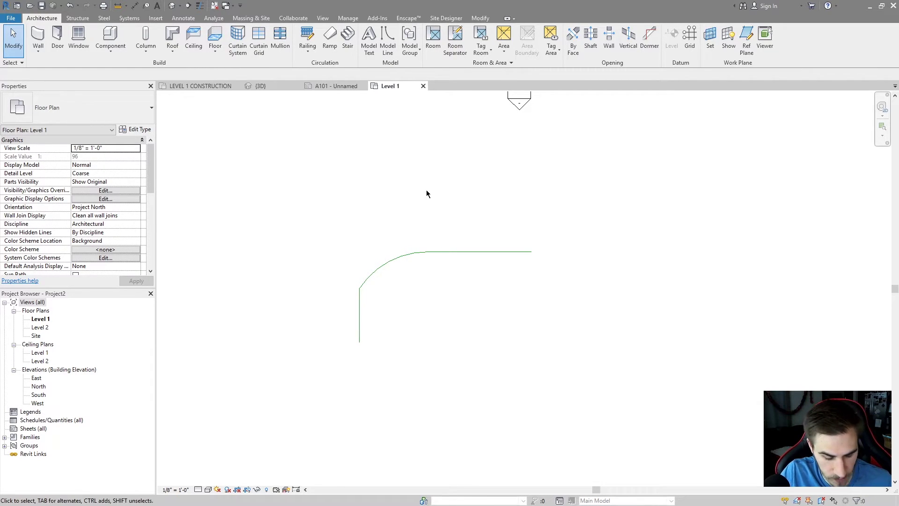
pyautogui.press('d')
pyautogui.press('l')
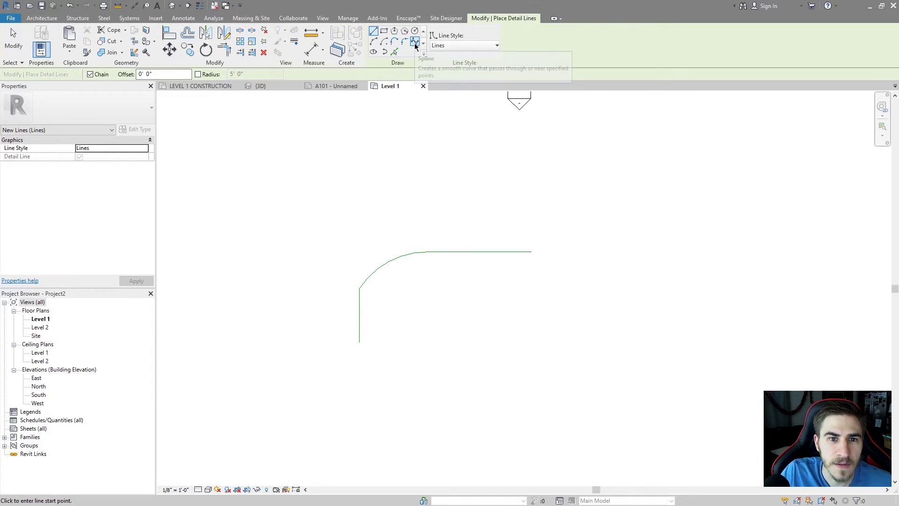
# Draw a wavy spline detail line through six points across the Level 1 plan.
pyautogui.click(415, 43)
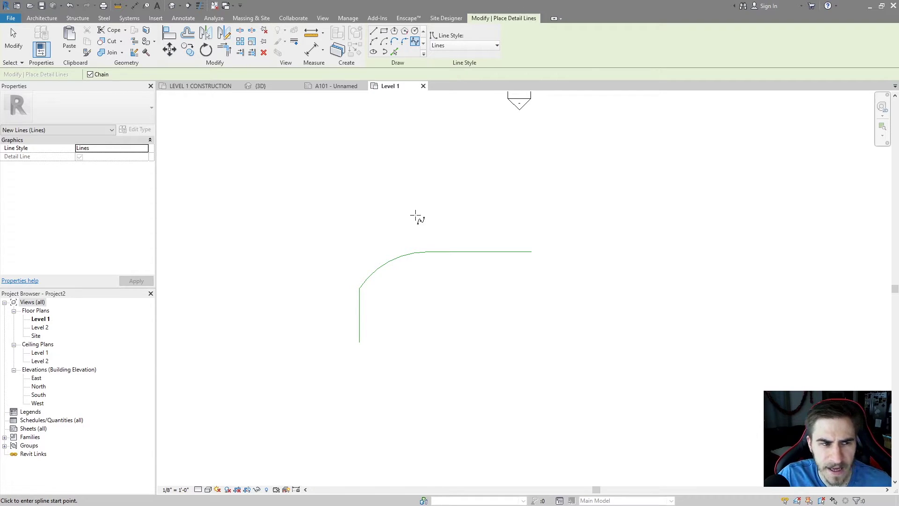
pyautogui.click(272, 255)
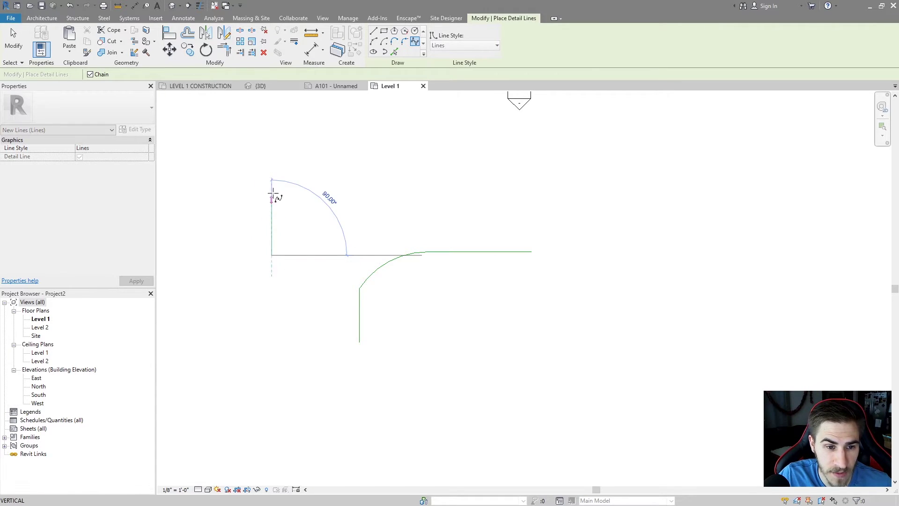
pyautogui.click(315, 244)
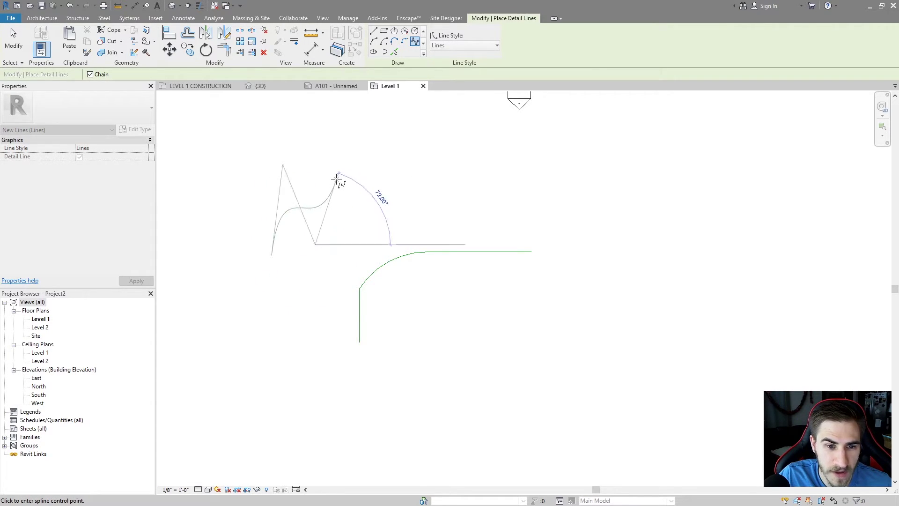
pyautogui.click(363, 155)
pyautogui.click(387, 223)
pyautogui.click(453, 158)
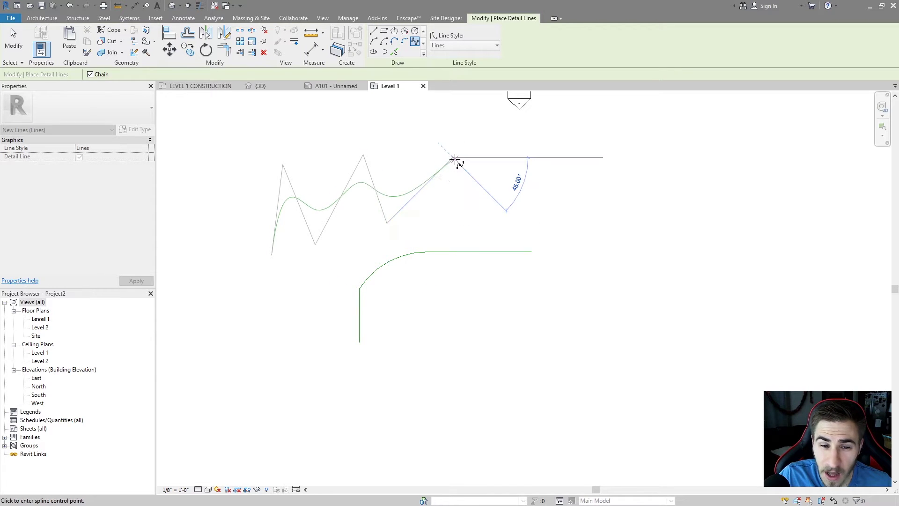
pyautogui.click(510, 189)
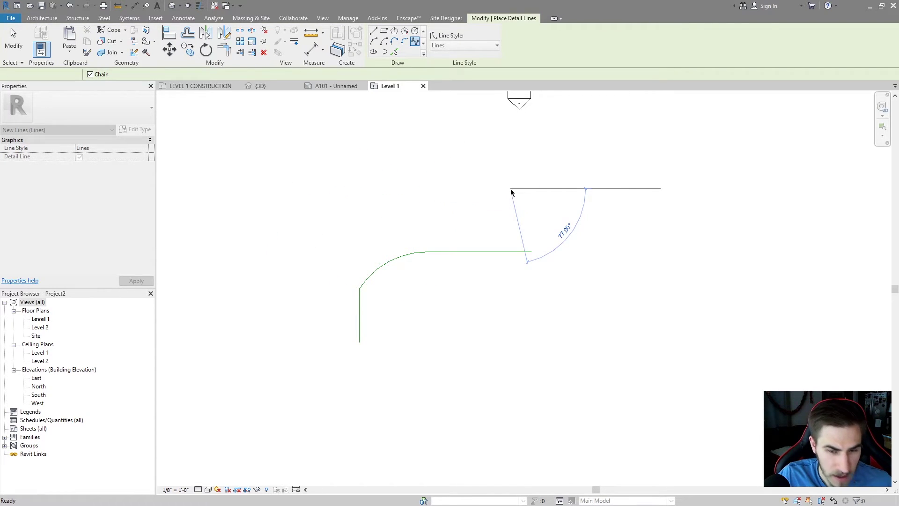
pyautogui.press('Escape')
pyautogui.press('Escape')
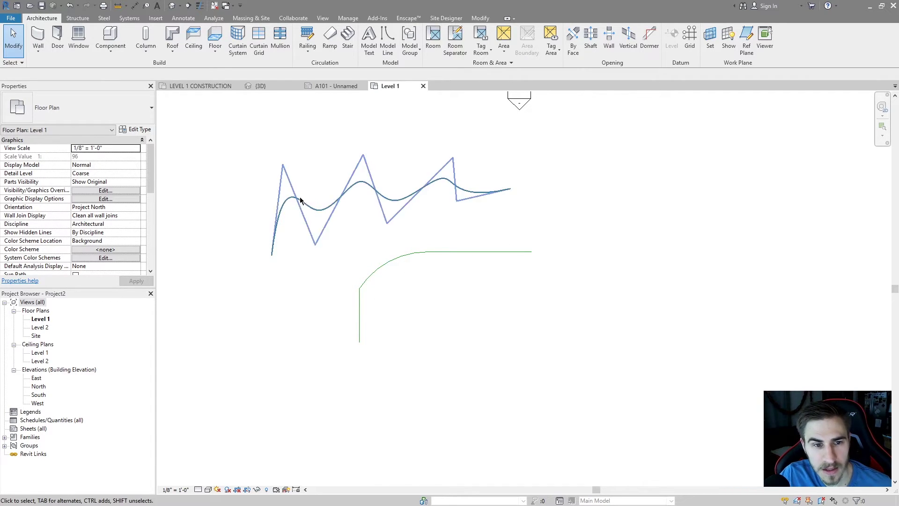
# Reshape the spline by pulling a control point lower and moving its end point.
pyautogui.click(311, 207)
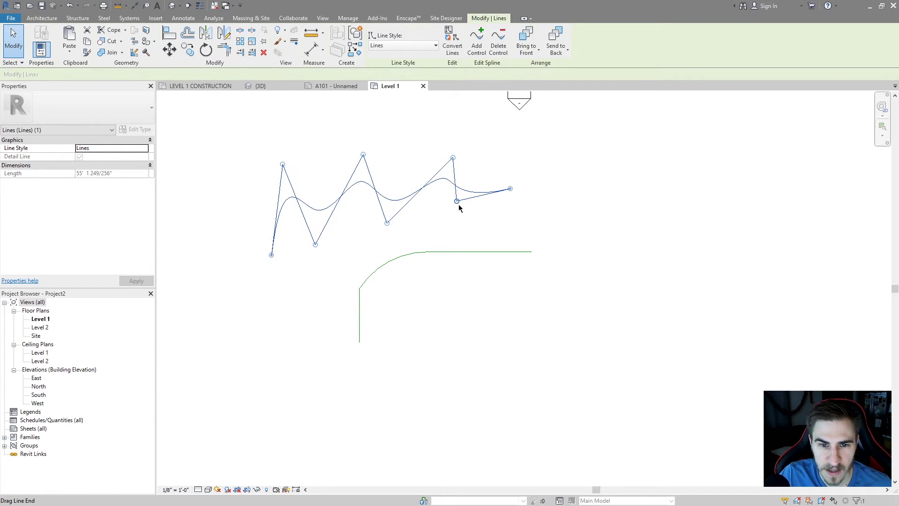
pyautogui.moveTo(458, 206)
pyautogui.mouseDown()
pyautogui.moveTo(473, 167)
pyautogui.moveTo(460, 211)
pyautogui.mouseUp()
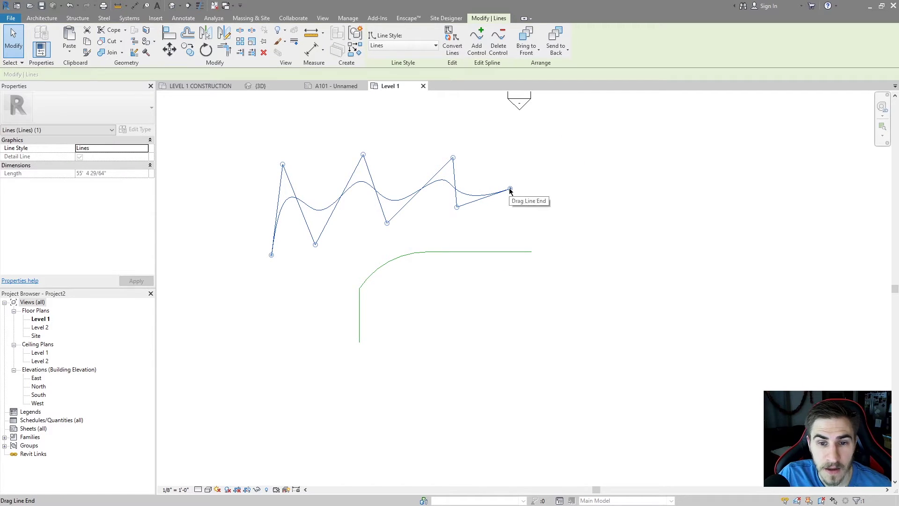
pyautogui.moveTo(510, 190)
pyautogui.mouseDown()
pyautogui.moveTo(594, 184)
pyautogui.moveTo(434, 235)
pyautogui.moveTo(310, 222)
pyautogui.moveTo(322, 139)
pyautogui.moveTo(467, 136)
pyautogui.moveTo(530, 194)
pyautogui.moveTo(524, 202)
pyautogui.mouseUp()
pyautogui.click(411, 201)
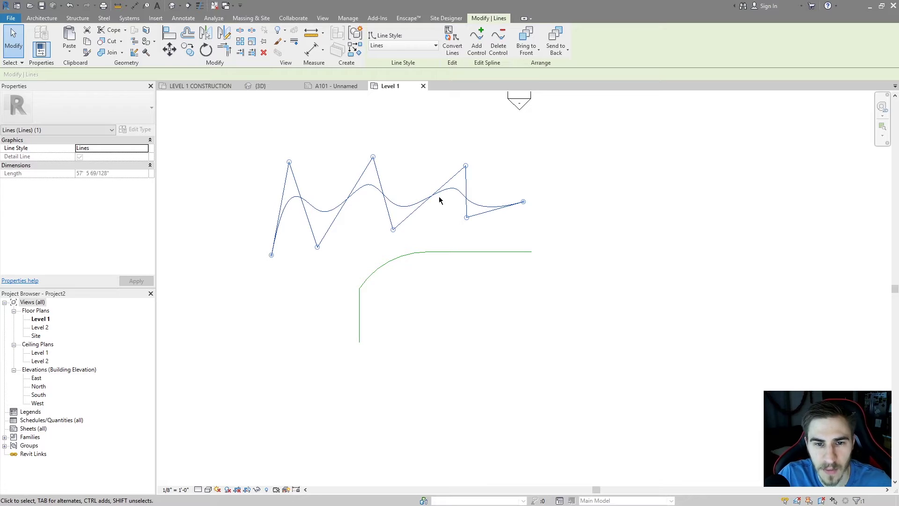
pyautogui.click(563, 148)
# Make an offset copy of the spline with Offset (OF), then delete the copies.
pyautogui.press('o')
pyautogui.press('f')
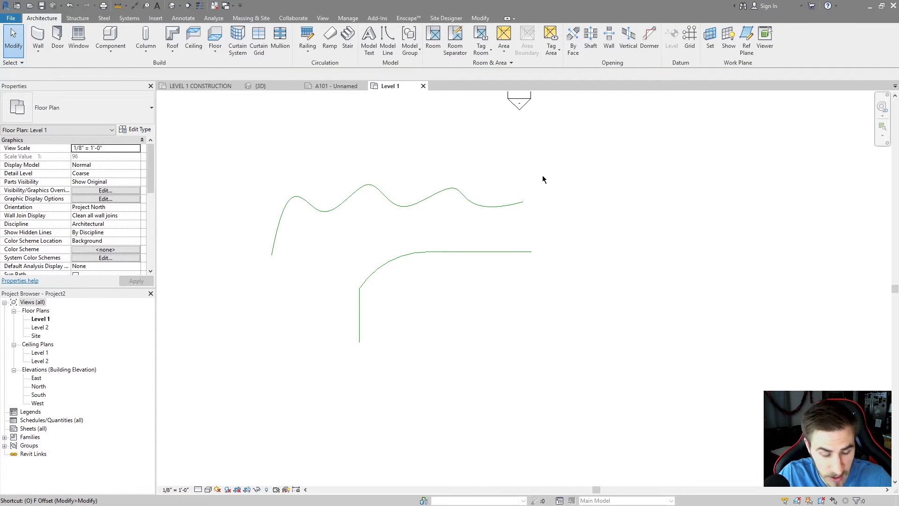
pyautogui.click(489, 202)
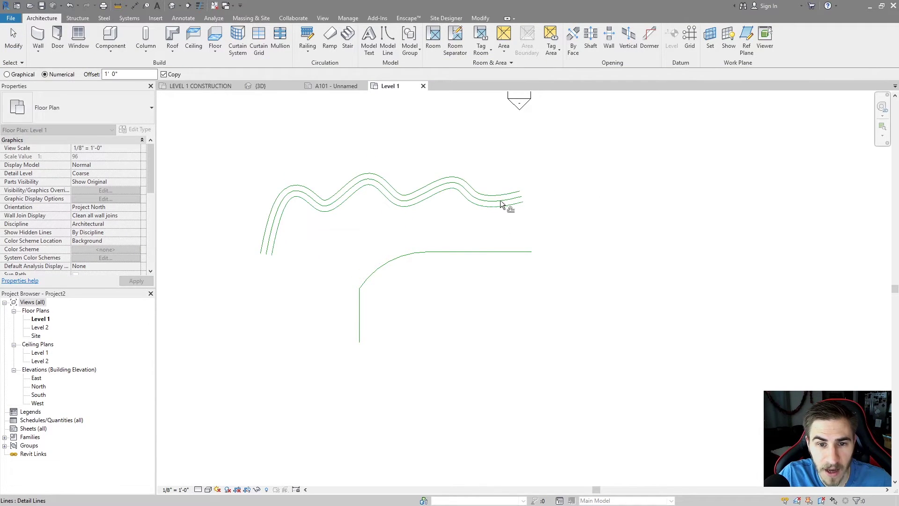
pyautogui.press('Escape')
pyautogui.moveTo(504, 178); pyautogui.dragTo(489, 202)
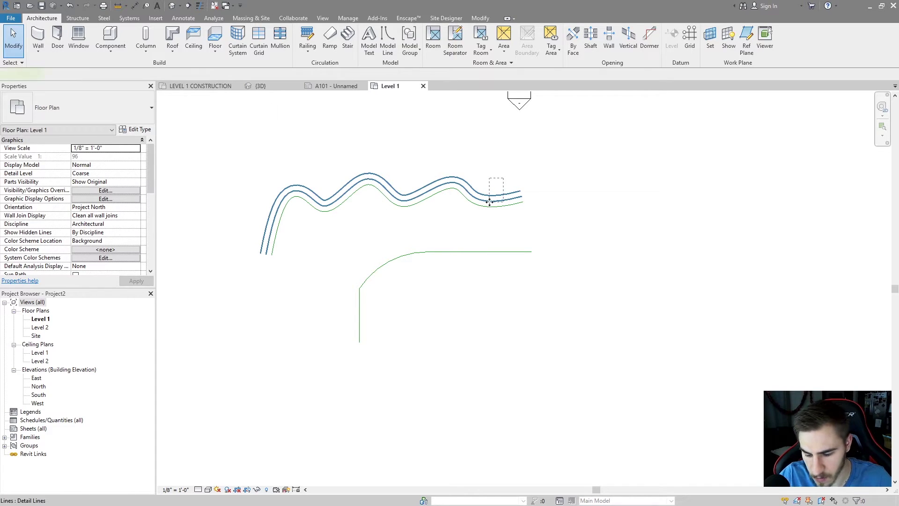
pyautogui.press('Delete')
# Delete the wavy spline and restart Detail Line (DL).
pyautogui.press('Escape')
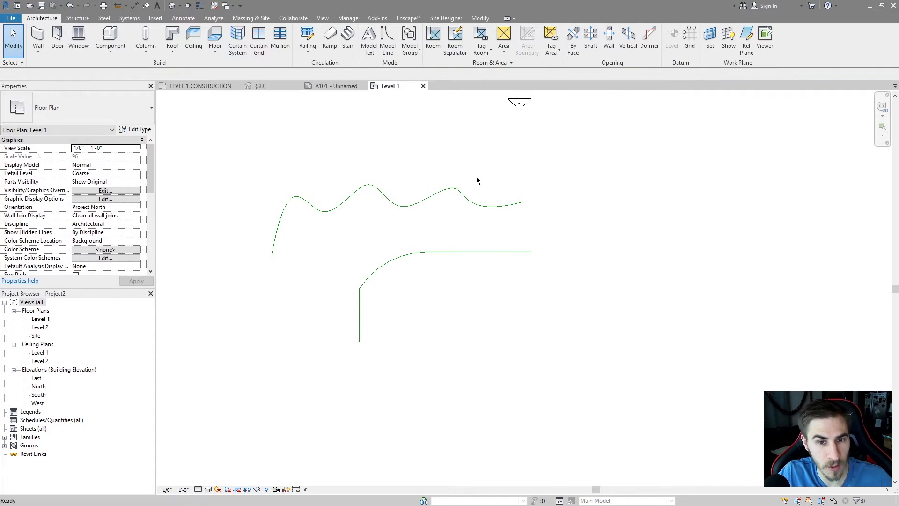
pyautogui.click(424, 205)
pyautogui.press('Delete')
pyautogui.press('d')
pyautogui.press('l')
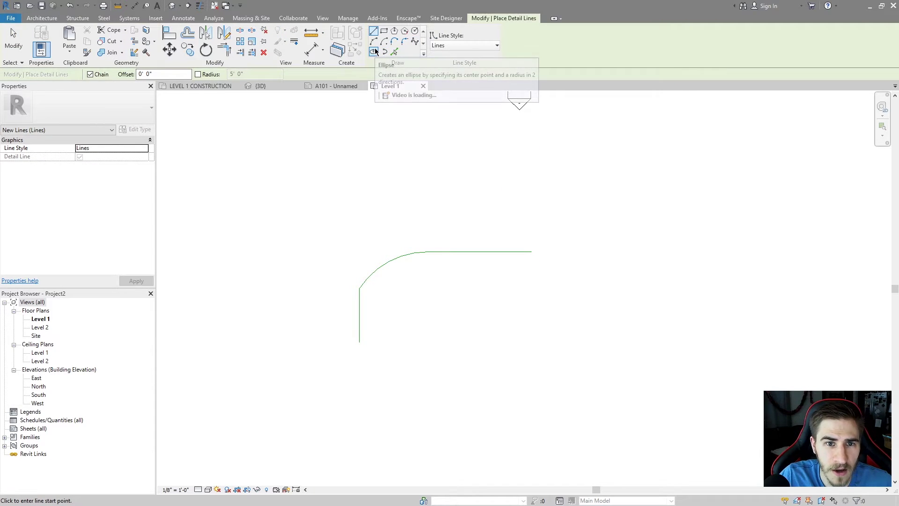
# Draw an ellipse detail line above the rounded corner and select it.
pyautogui.click(374, 52)
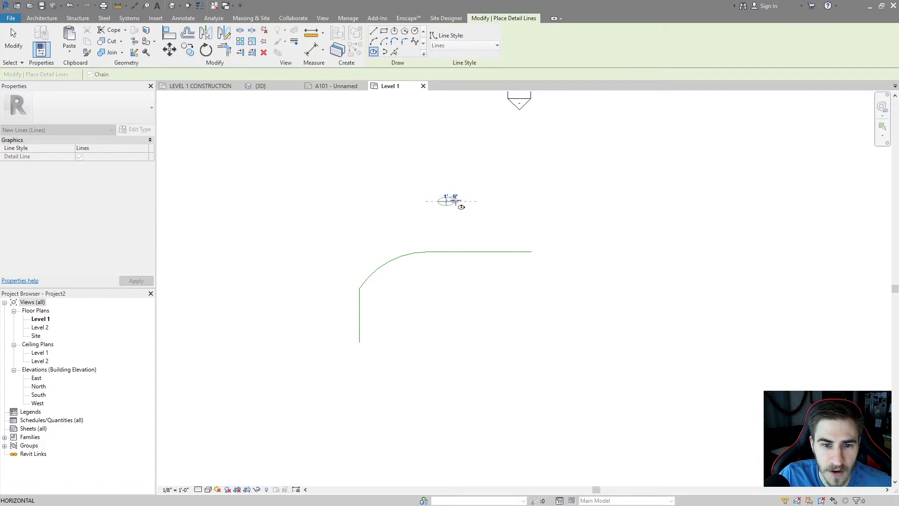
pyautogui.click(511, 202)
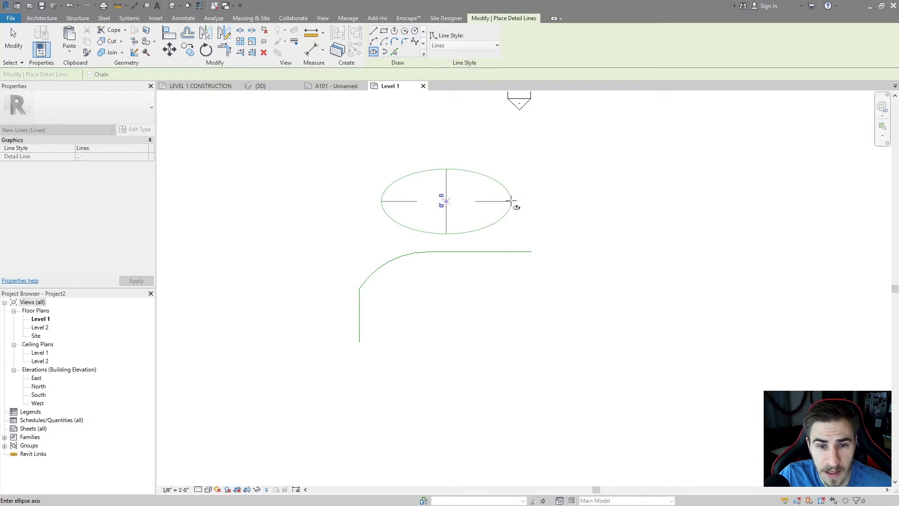
pyautogui.click(461, 189)
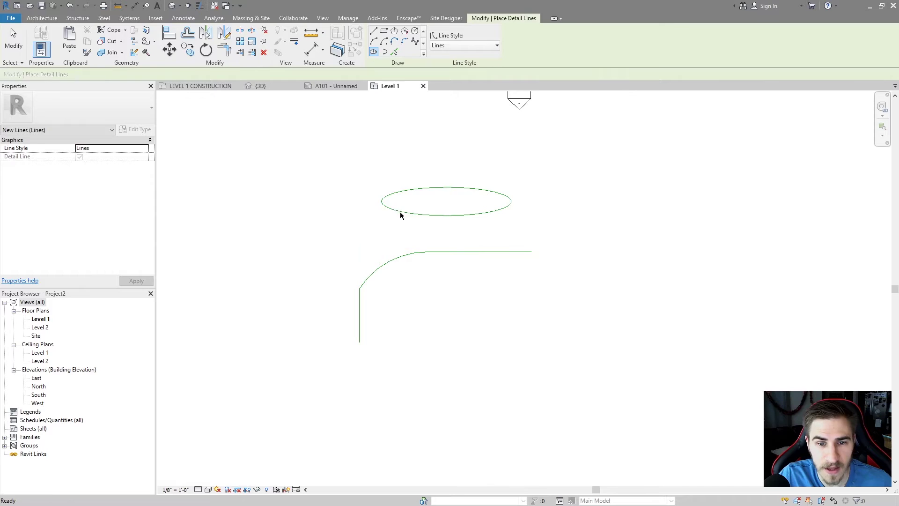
pyautogui.press('Escape')
pyautogui.press('Escape')
pyautogui.click(452, 190)
pyautogui.scroll(2, 459, 199)
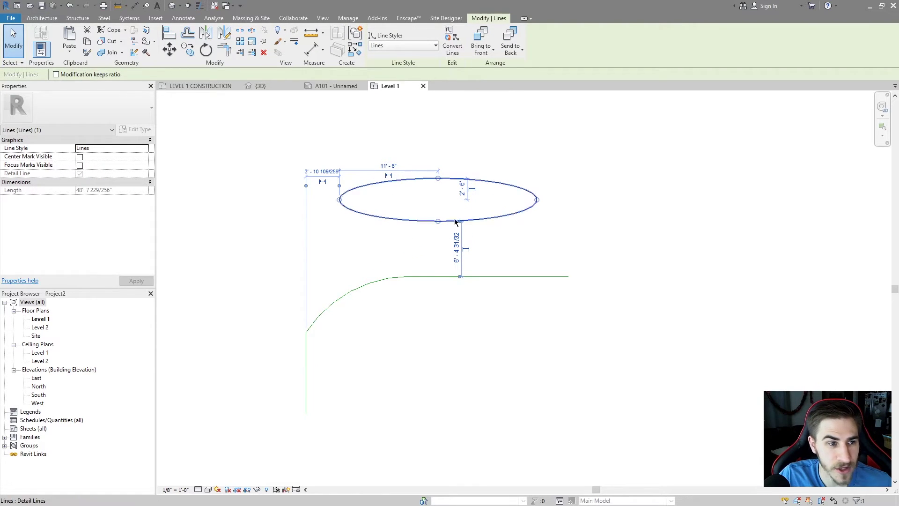
pyautogui.scroll(-1, 458, 227)
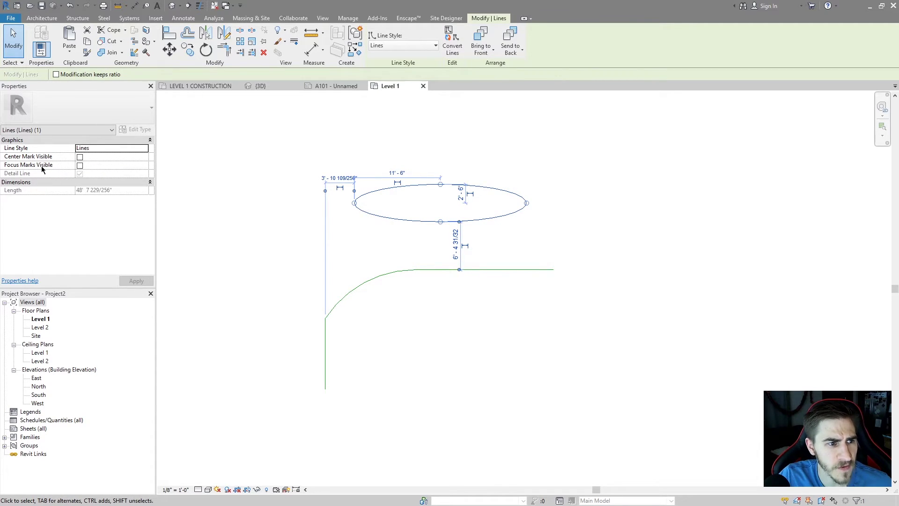
# Turn on Center Mark Visible and Focus Marks Visible for the ellipse.
pyautogui.click(79, 158)
pyautogui.click(297, 198)
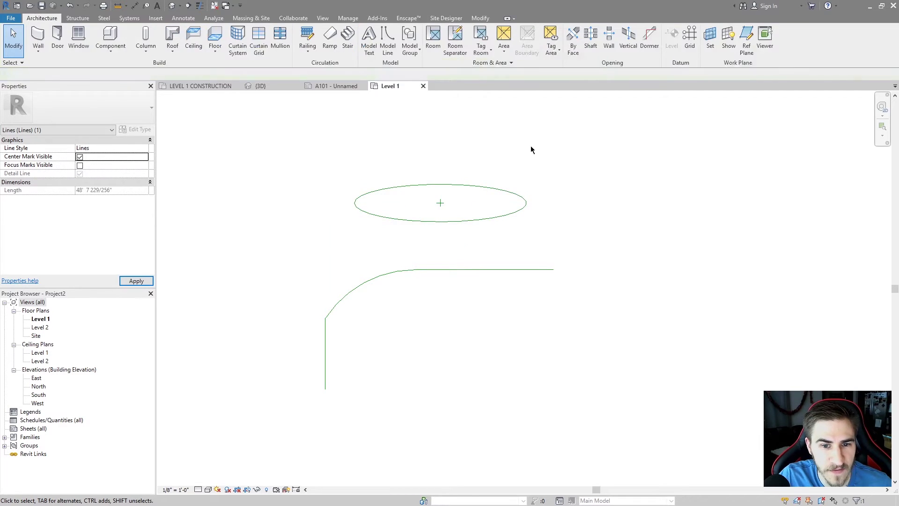
pyautogui.click(459, 184)
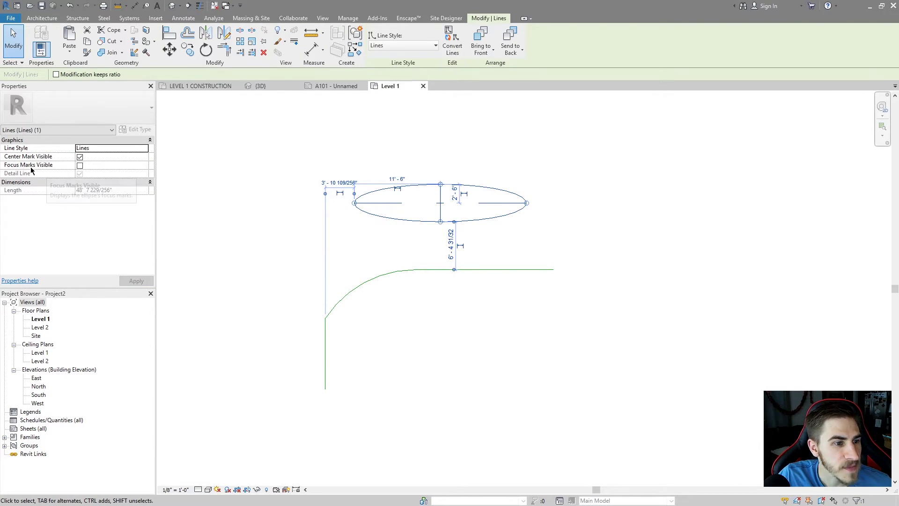
pyautogui.click(80, 165)
pyautogui.click(511, 197)
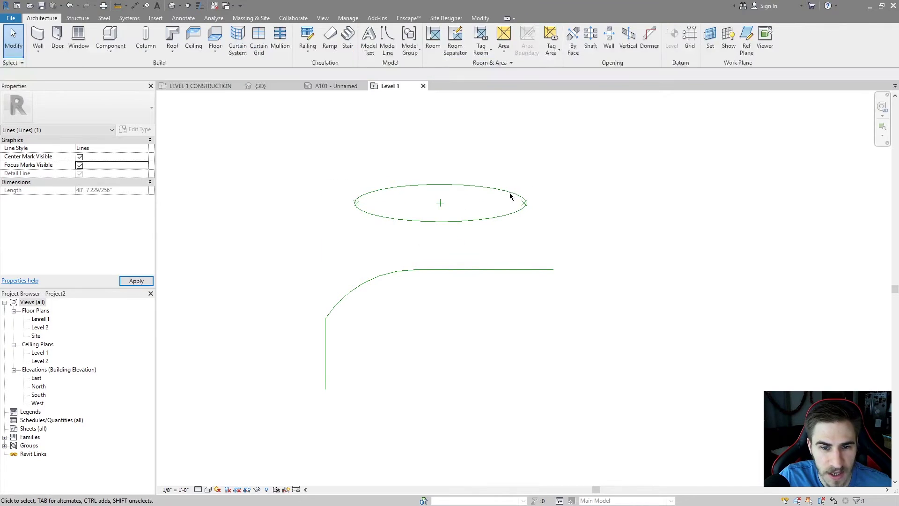
# Turn the ellipse's center mark back off, then delete the ellipse.
pyautogui.click(353, 207)
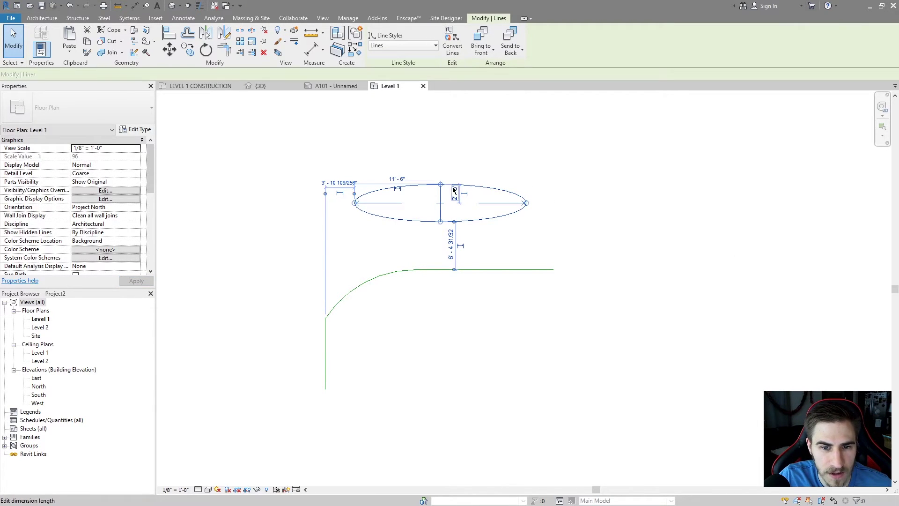
pyautogui.click(673, 251)
pyautogui.click(487, 188)
pyautogui.click(81, 161)
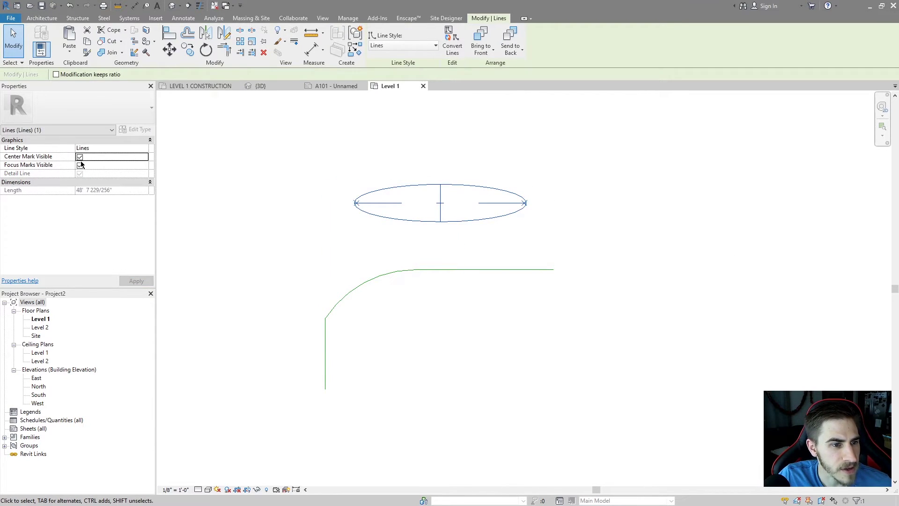
pyautogui.click(439, 169)
pyautogui.click(427, 184)
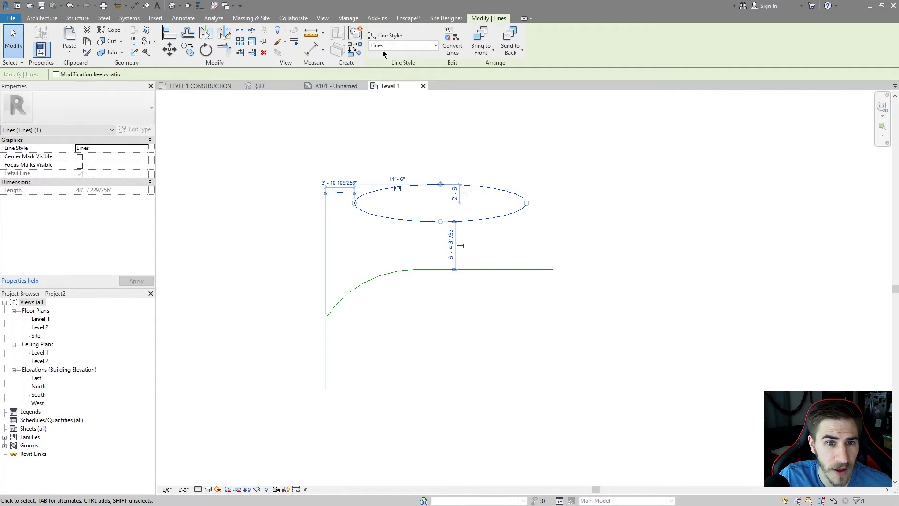
pyautogui.press('Delete')
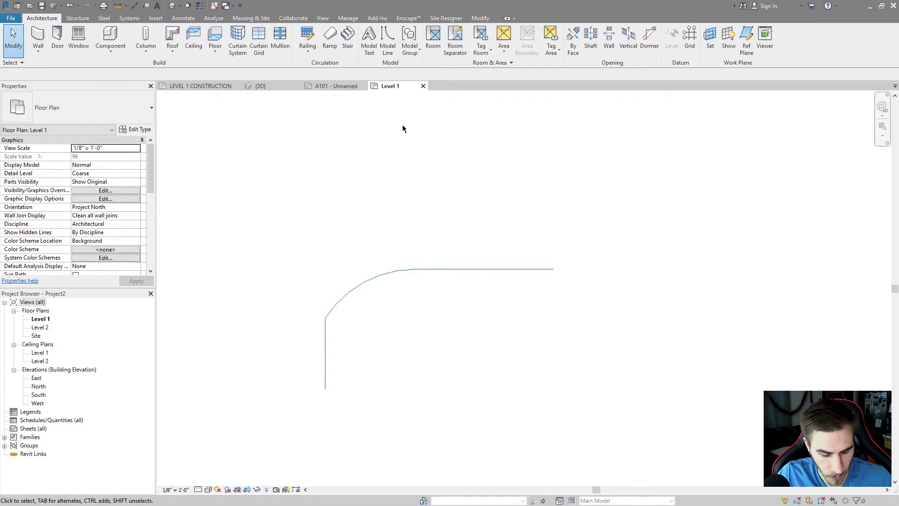
# Draw a partial-ellipse detail line above the rounded corner.
pyautogui.press('d')
pyautogui.press('l')
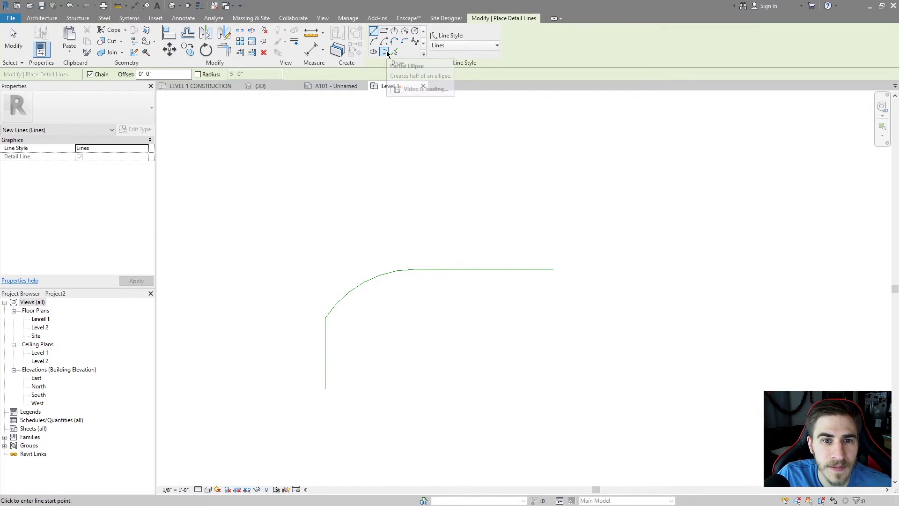
pyautogui.click(386, 53)
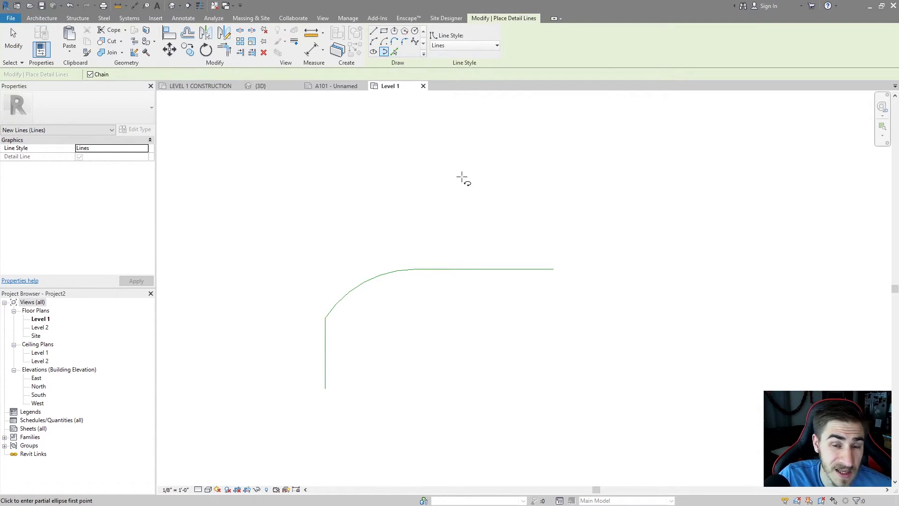
pyautogui.click(456, 161)
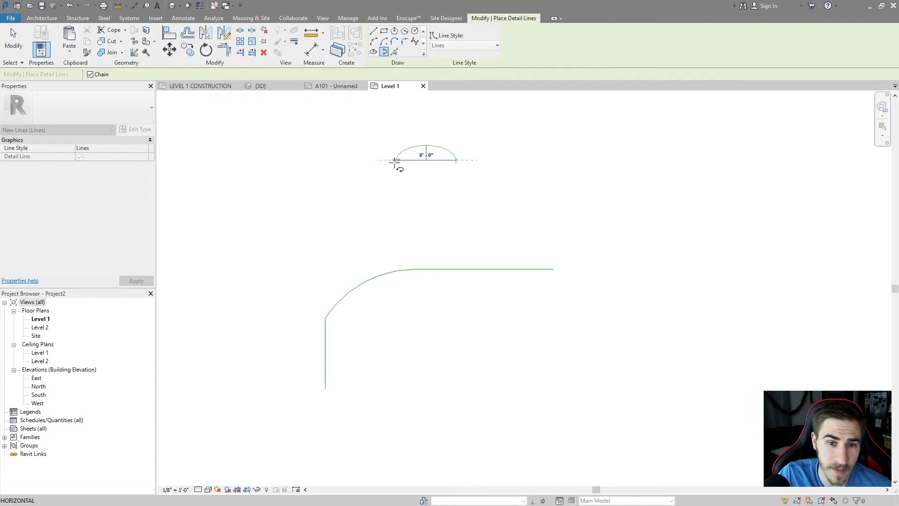
pyautogui.click(352, 160)
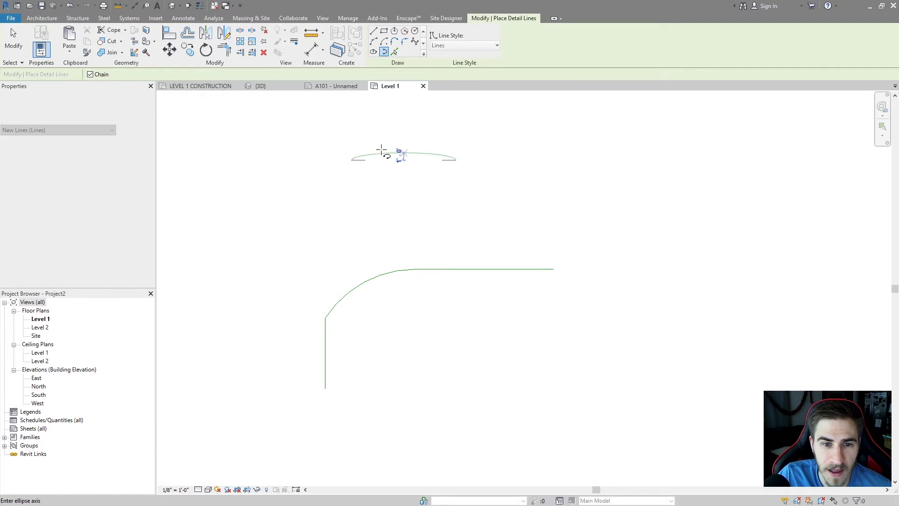
pyautogui.click(383, 129)
pyautogui.press('Escape')
pyautogui.press('Escape')
# Delete the half-ellipse and restart Detail Line (DL).
pyautogui.click(450, 146)
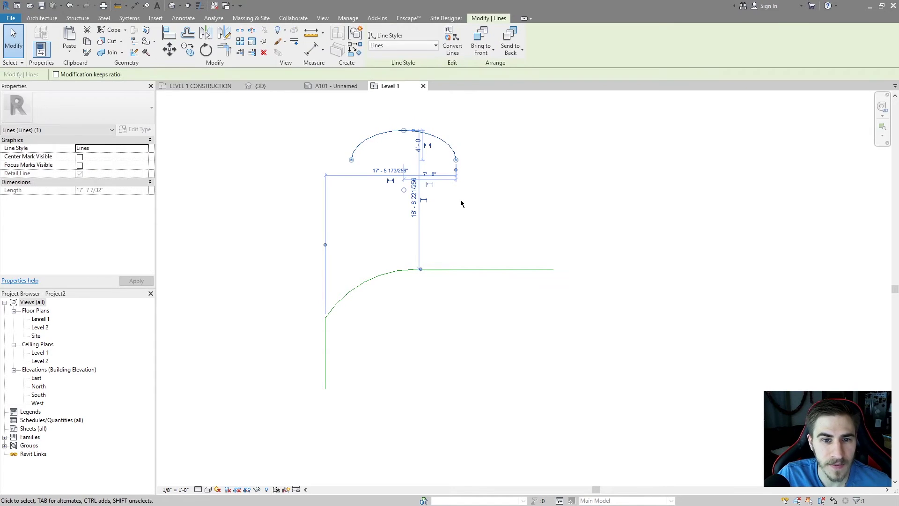
pyautogui.press('Delete')
pyautogui.press('d')
pyautogui.press('l')
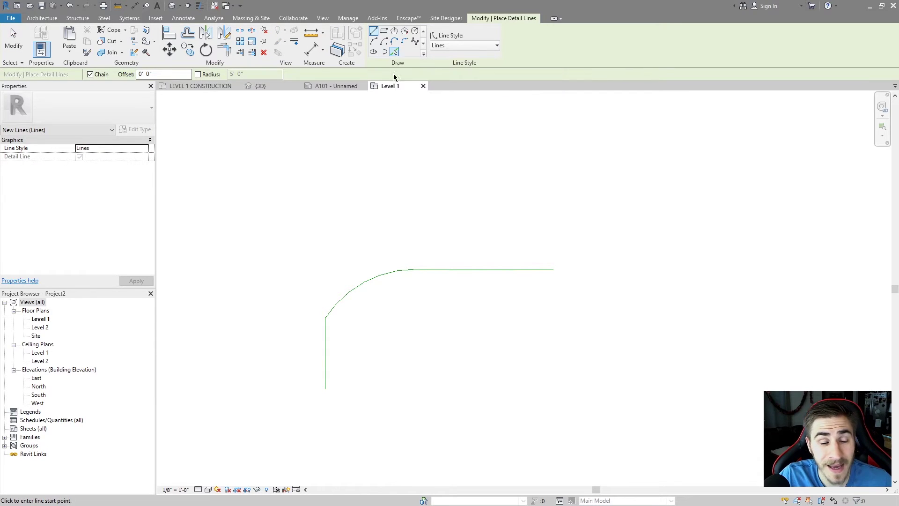
# Box-select and delete the arc and the remaining detail lines.
pyautogui.scroll(-2, 383, 141)
pyautogui.press('Escape')
pyautogui.press('Escape')
pyautogui.moveTo(423, 213); pyautogui.dragTo(325, 338)
pyautogui.press('Delete')
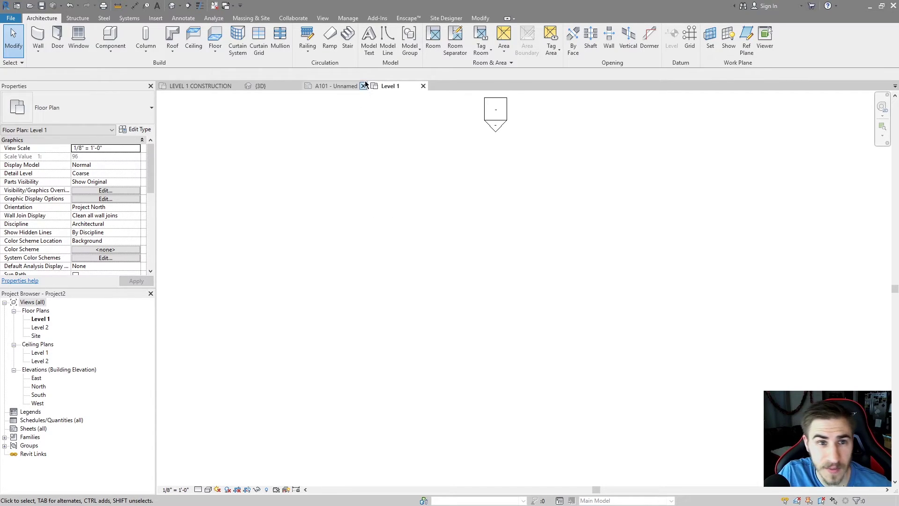
# Place a rectangle of four walls with Wall (WA) by two opposite corners.
pyautogui.press('w')
pyautogui.press('a')
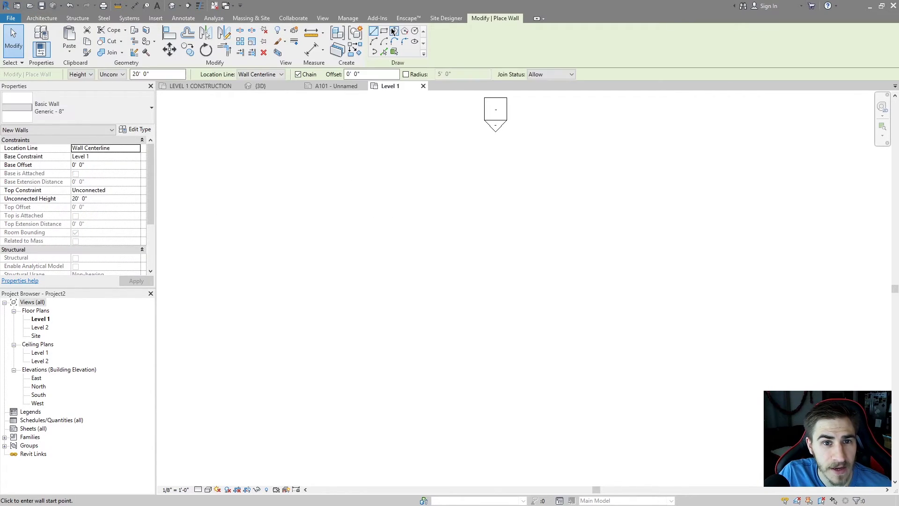
pyautogui.click(368, 261)
pyautogui.click(576, 369)
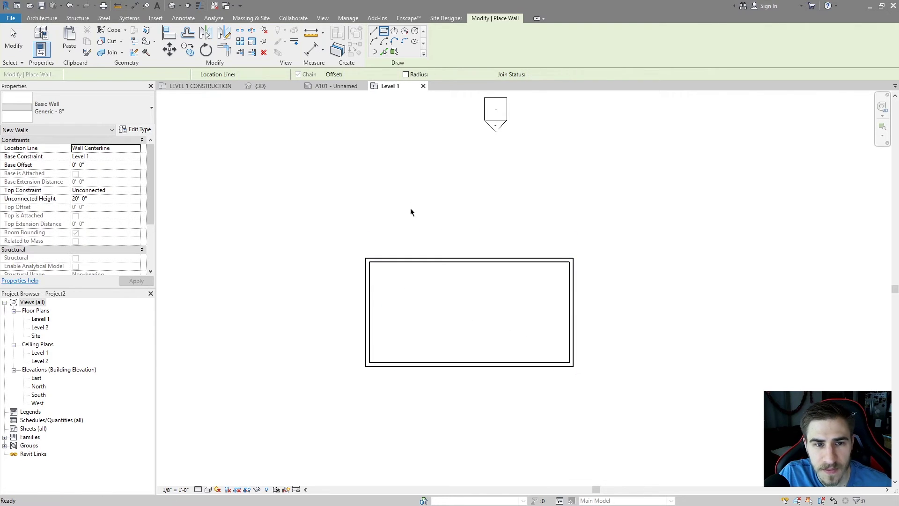
pyautogui.press('Escape')
pyautogui.press('Escape')
pyautogui.moveTo(402, 121); pyautogui.dragTo(391, 107, button='middle')
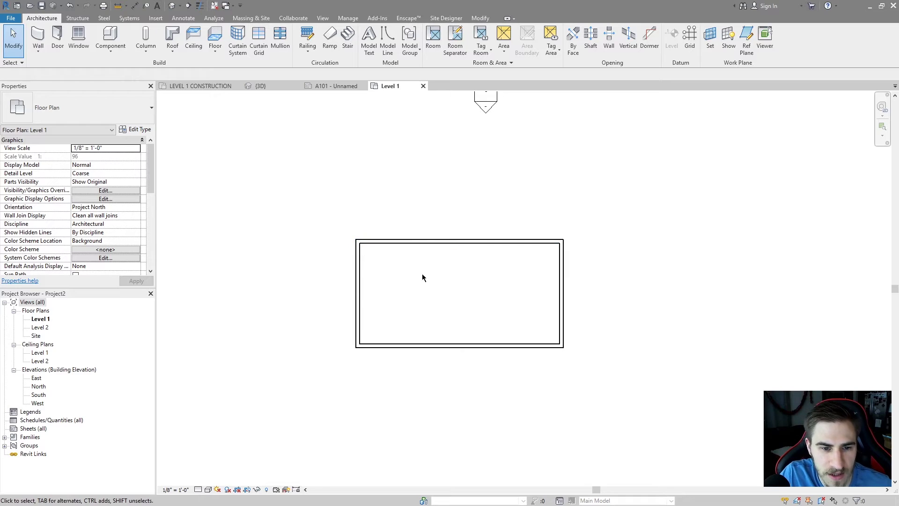
pyautogui.moveTo(417, 213); pyautogui.dragTo(453, 249, button='middle')
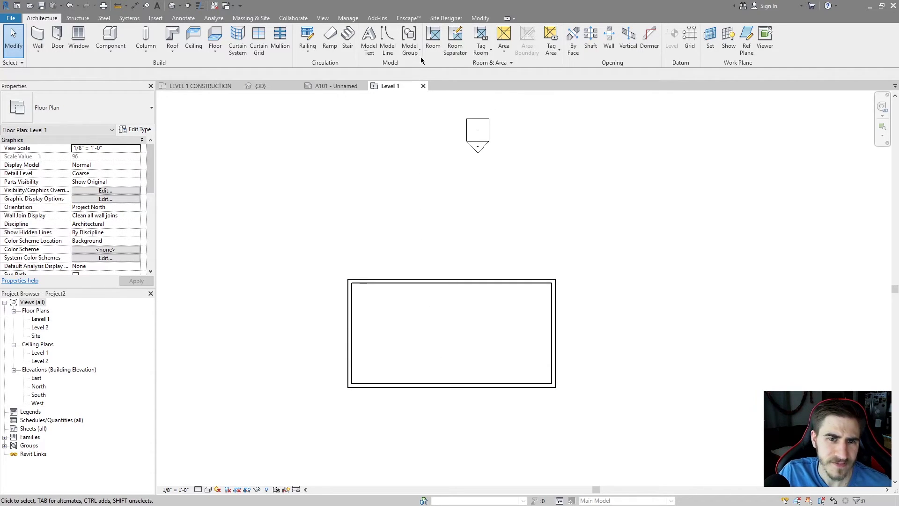
pyautogui.click(433, 282)
pyautogui.click(449, 232)
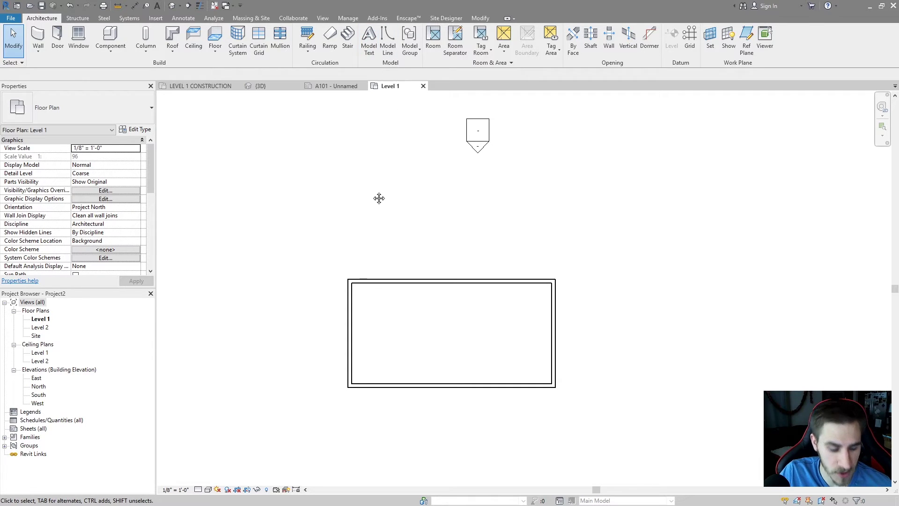
# Switch Detail Line to Pick Lines and trace a line along the top wall.
pyautogui.press('l')
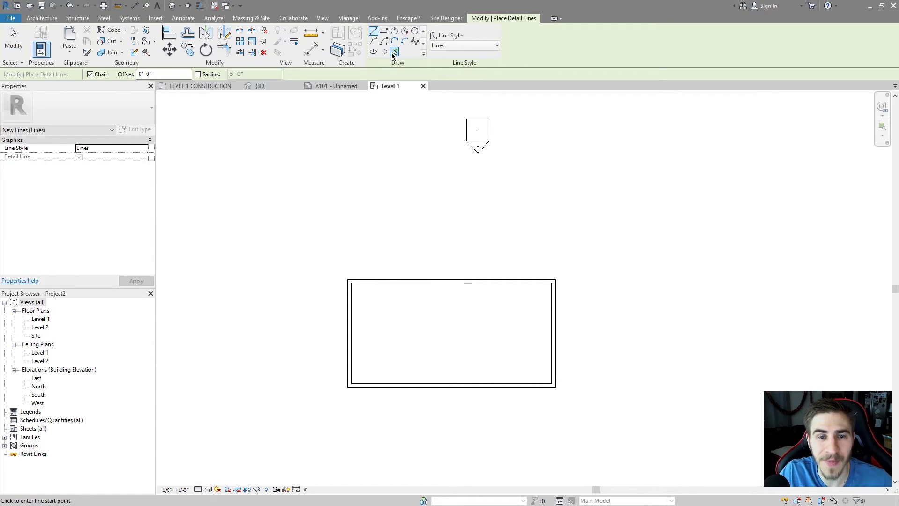
pyautogui.click(394, 52)
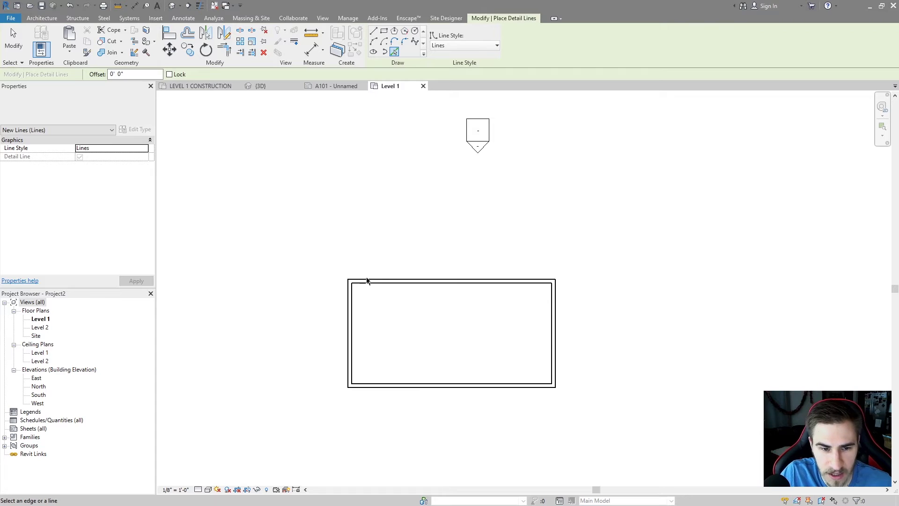
pyautogui.scroll(3, 368, 280)
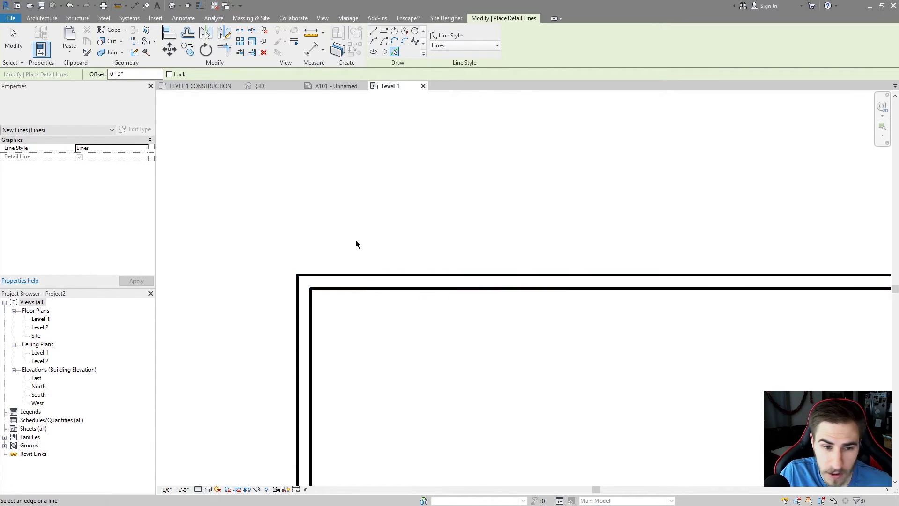
pyautogui.scroll(-3, 356, 244)
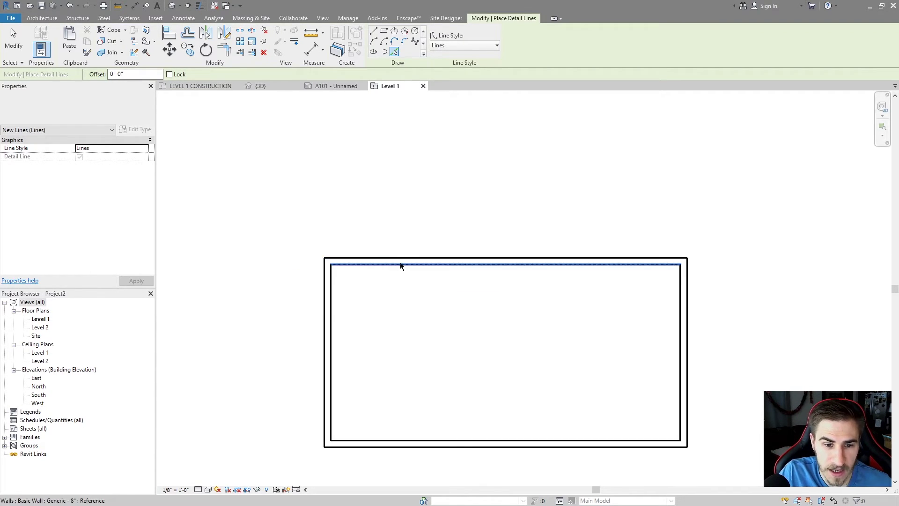
pyautogui.press('Tab')
pyautogui.click(458, 261)
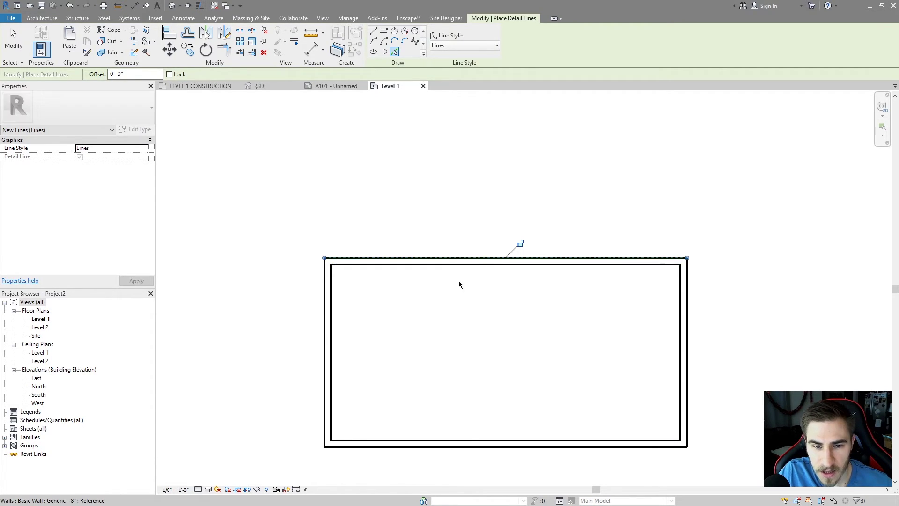
pyautogui.press('Escape')
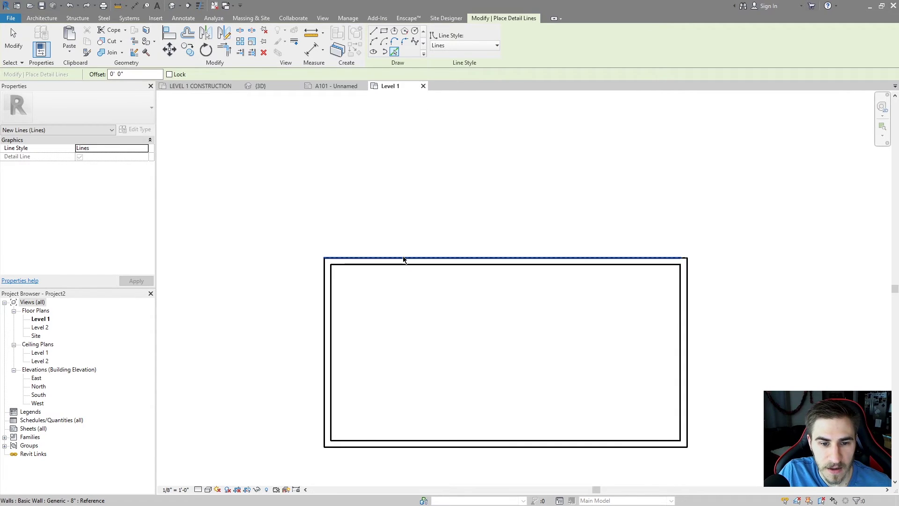
# Tab-select the whole wall chain to trace detail lines along all four walls.
pyautogui.press('Tab')
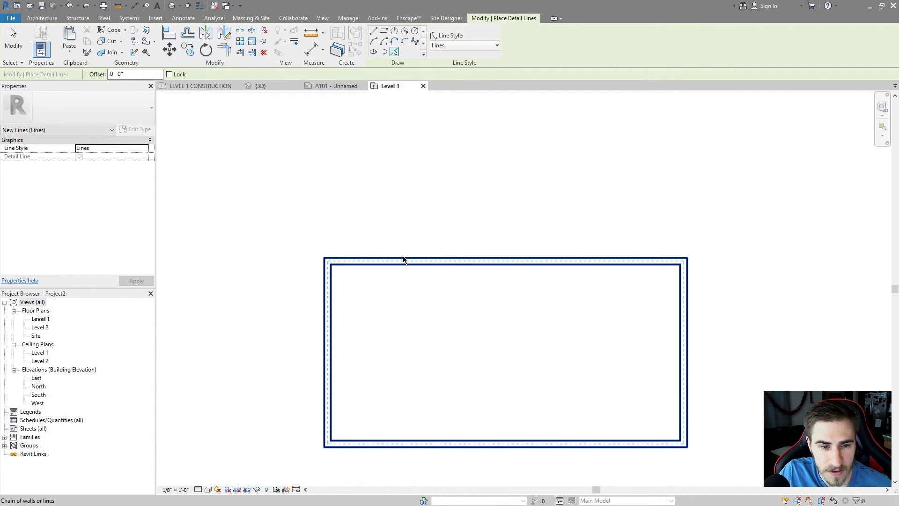
pyautogui.click(404, 260)
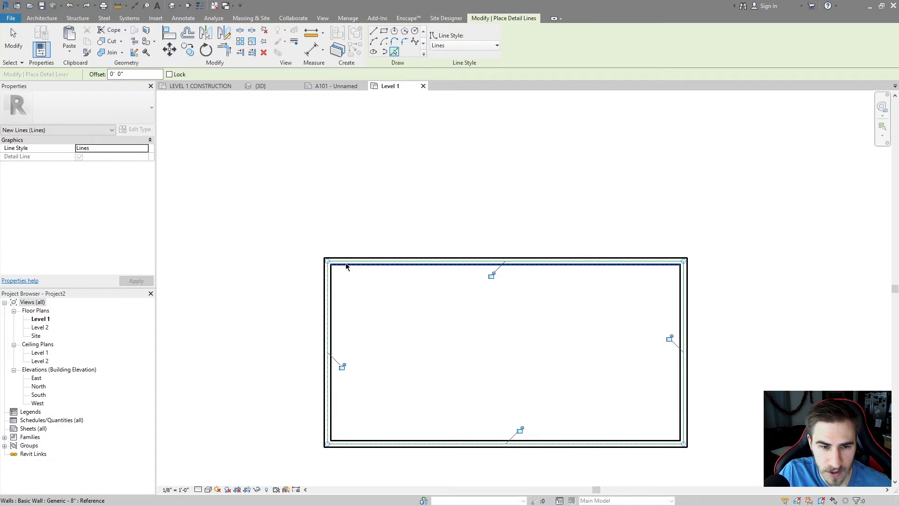
pyautogui.click(671, 336)
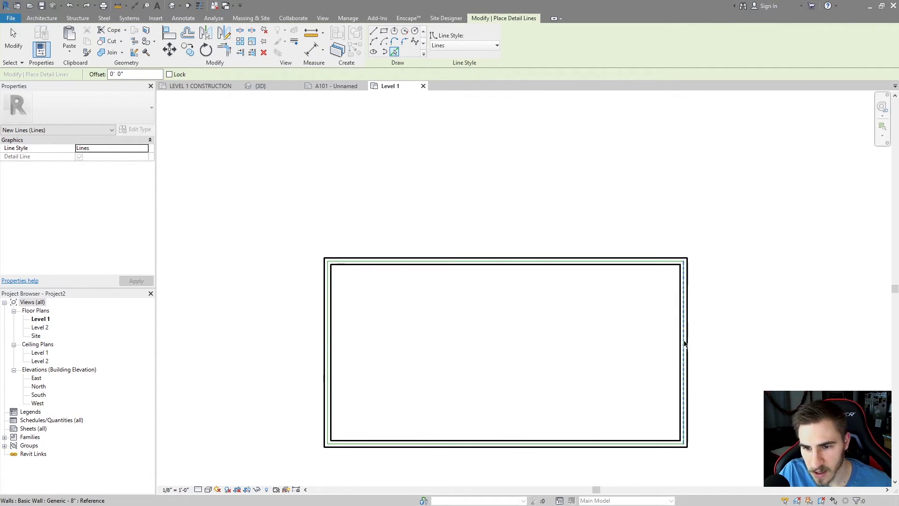
pyautogui.press('Tab')
pyautogui.click(690, 342)
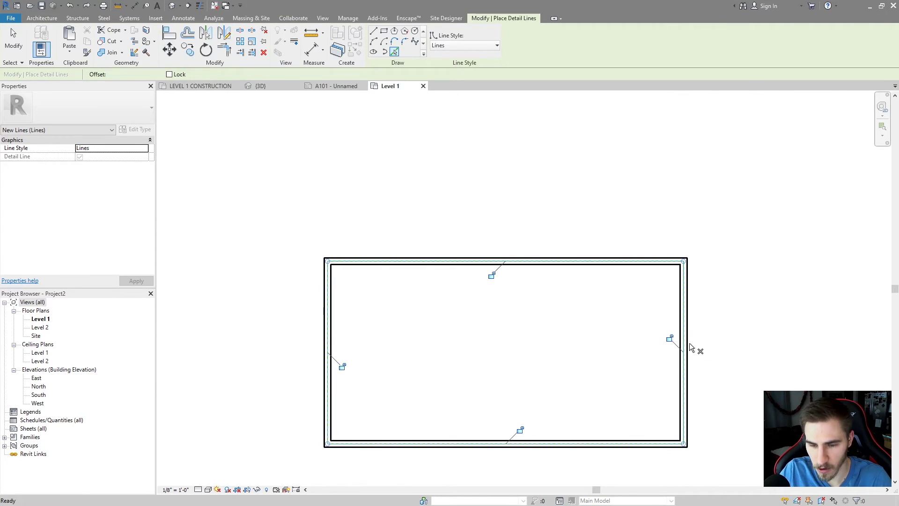
pyautogui.press('Escape')
pyautogui.press('Escape')
# Delete the right and top walls, then select the bottom and left walls.
pyautogui.click(688, 278)
pyautogui.click(652, 261)
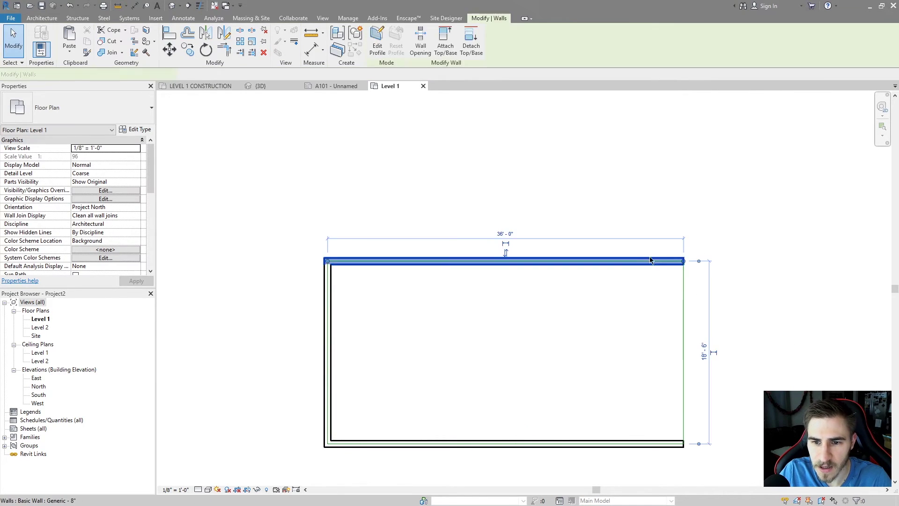
pyautogui.press('Delete')
pyautogui.click(565, 444)
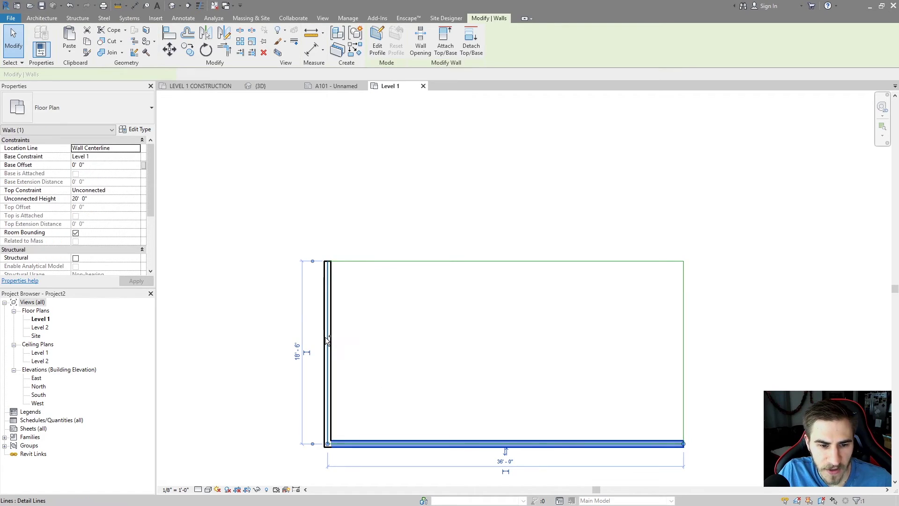
# Delete the left and bottom walls and recentre the green detail-line rectangle.
pyautogui.press('Delete')
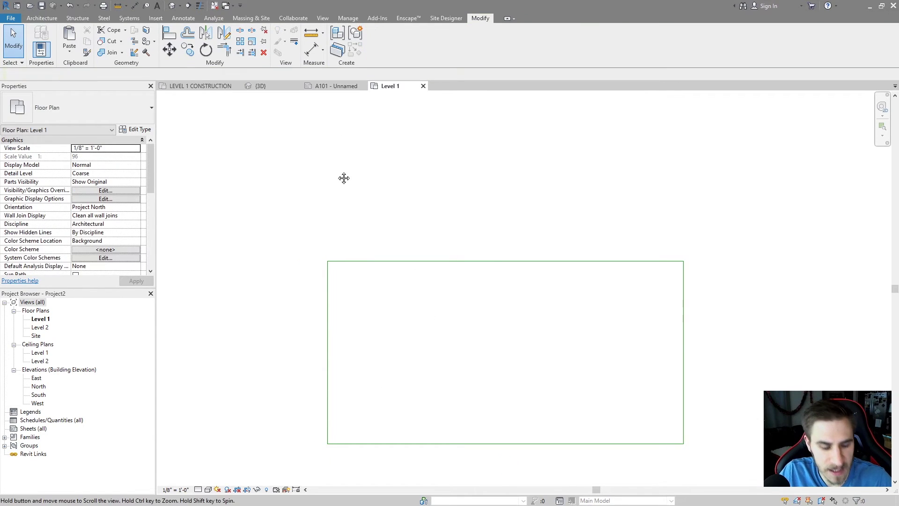
pyautogui.scroll(-1, 338, 171)
pyautogui.press('d')
pyautogui.press('l')
pyautogui.scroll(-1, 450, 257)
pyautogui.moveTo(502, 311); pyautogui.dragTo(471, 284, button='middle')
pyautogui.press('Escape')
pyautogui.press('Escape')
# Zoom out to bring the lower wall into view and show the Annotate tools.
pyautogui.scroll(-2, 479, 288)
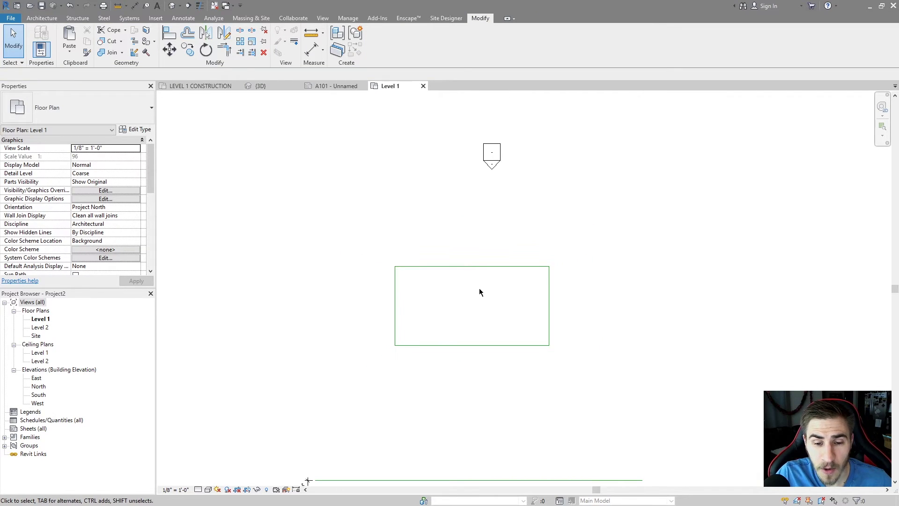
pyautogui.moveTo(597, 266); pyautogui.dragTo(596, 242, button='middle')
pyautogui.scroll(-1, 586, 230)
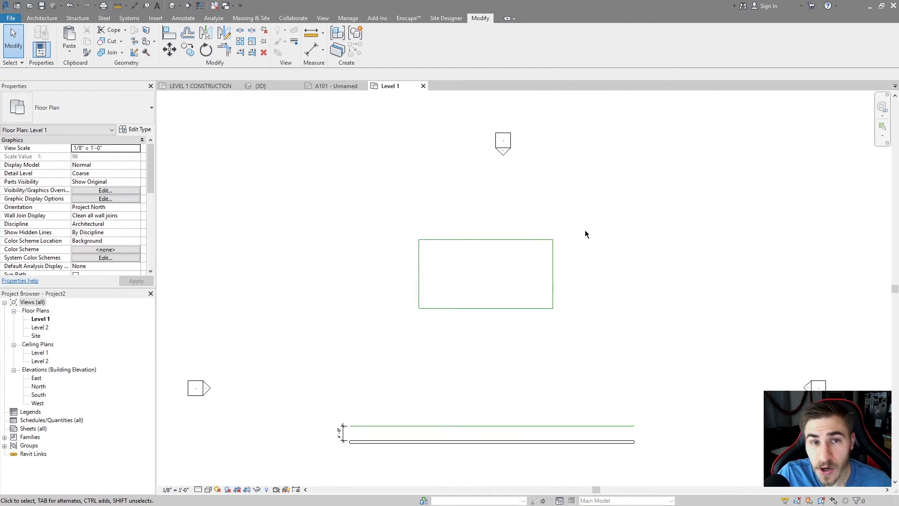
pyautogui.scroll(-1, 461, 241)
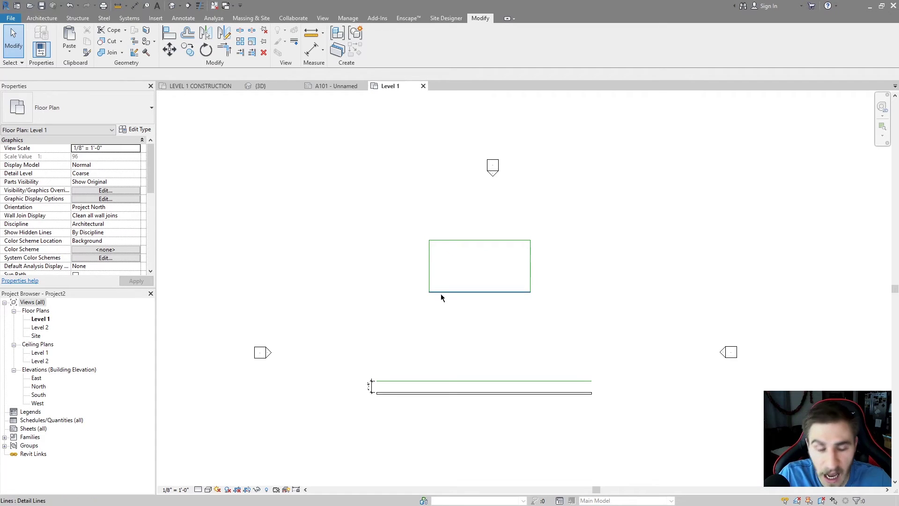
pyautogui.scroll(-1, 363, 254)
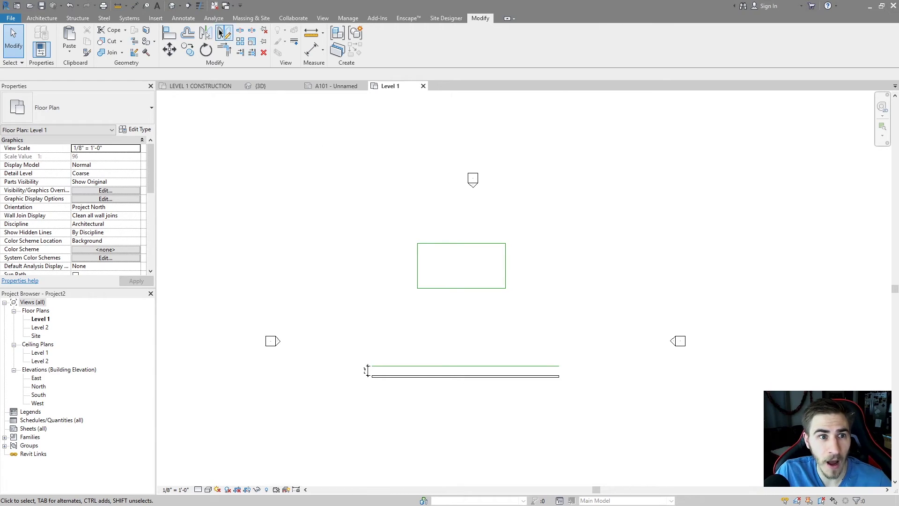
pyautogui.click(183, 17)
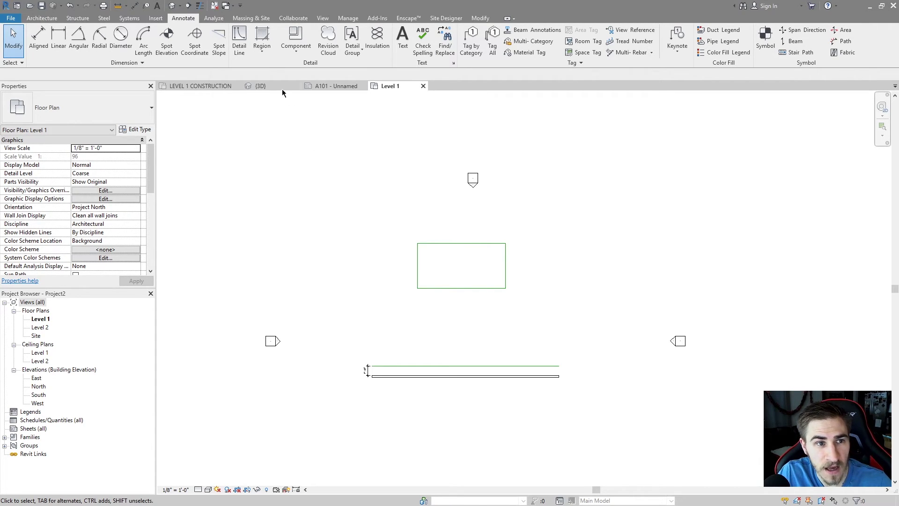
# Check the model in the default {3D} view, then go back to the Level 1 plan.
pyautogui.click(172, 6)
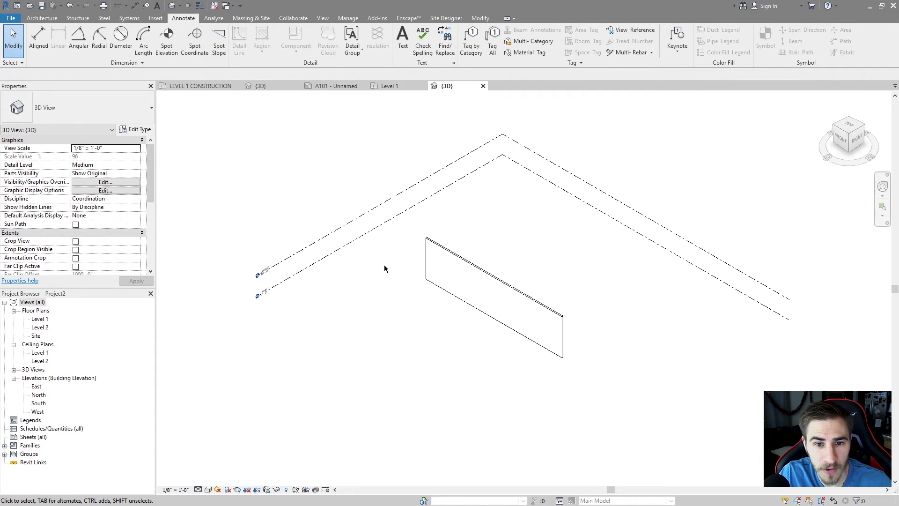
pyautogui.moveTo(384, 268); pyautogui.dragTo(426, 245, button='middle')
pyautogui.moveTo(576, 201); pyautogui.dragTo(510, 183, button='middle')
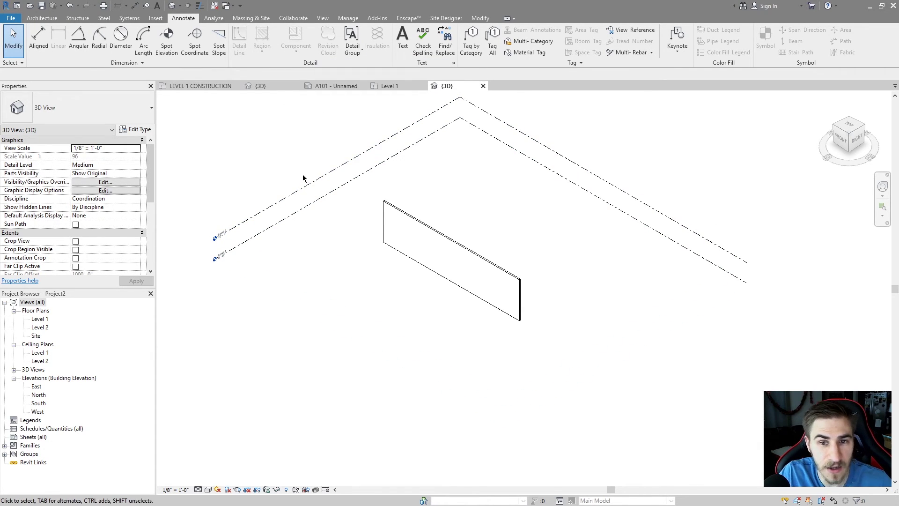
pyautogui.keyDown('shift'); pyautogui.moveTo(511, 238); pyautogui.dragTo(503, 207, button='middle'); pyautogui.keyUp('shift')
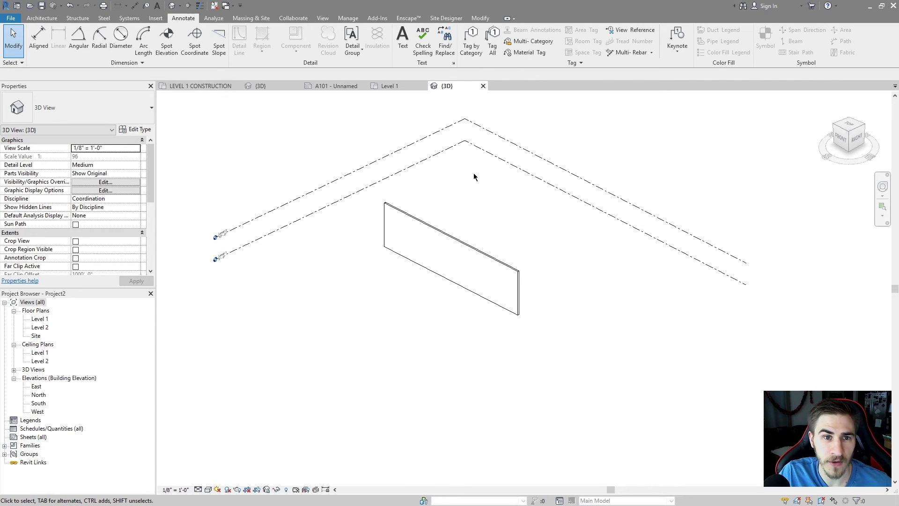
pyautogui.click(405, 89)
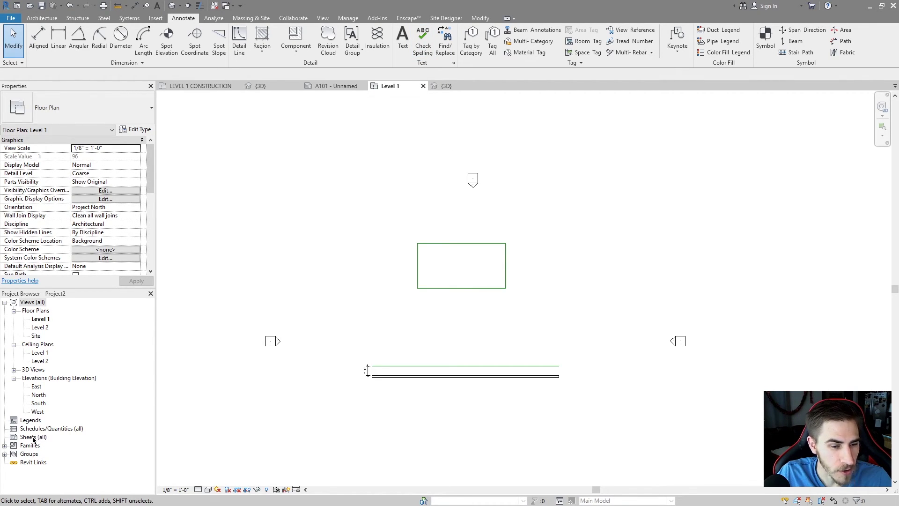
# Create new sheet A101 with the default E1 30x42 Horizontal title block.
pyautogui.click(323, 20)
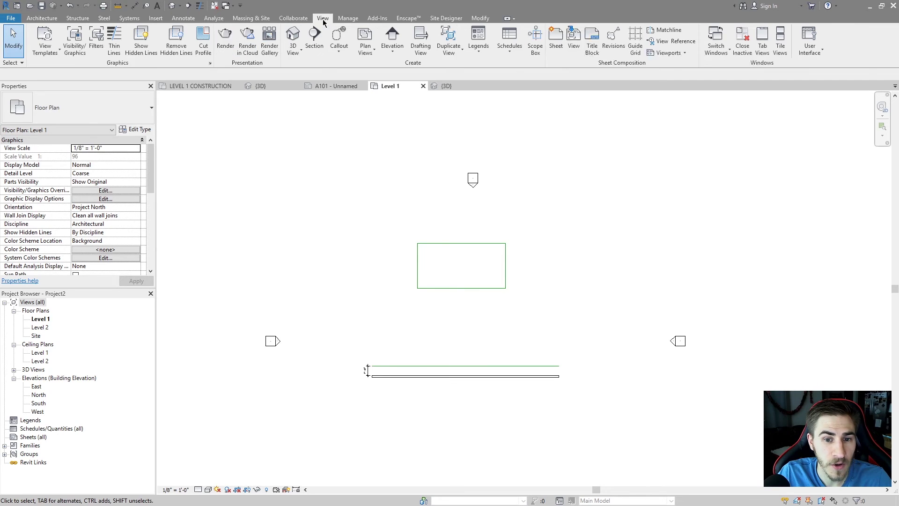
pyautogui.click(556, 40)
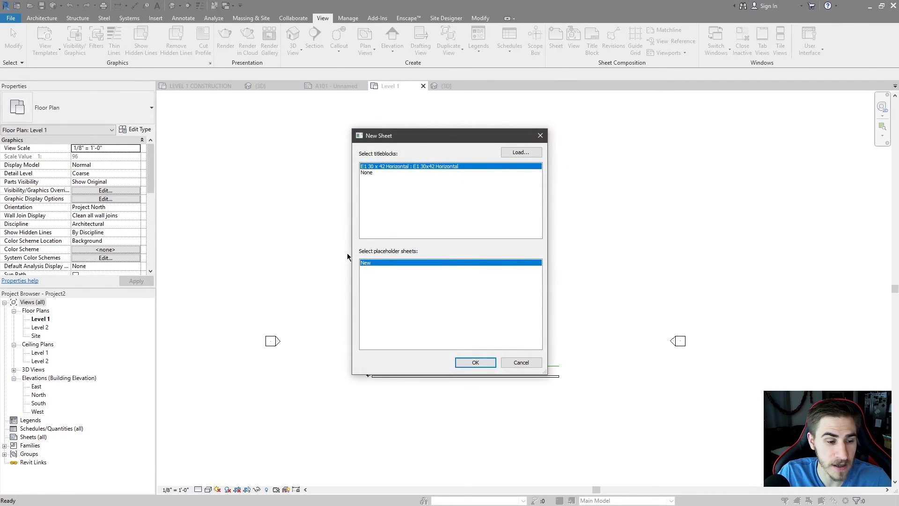
pyautogui.click(475, 363)
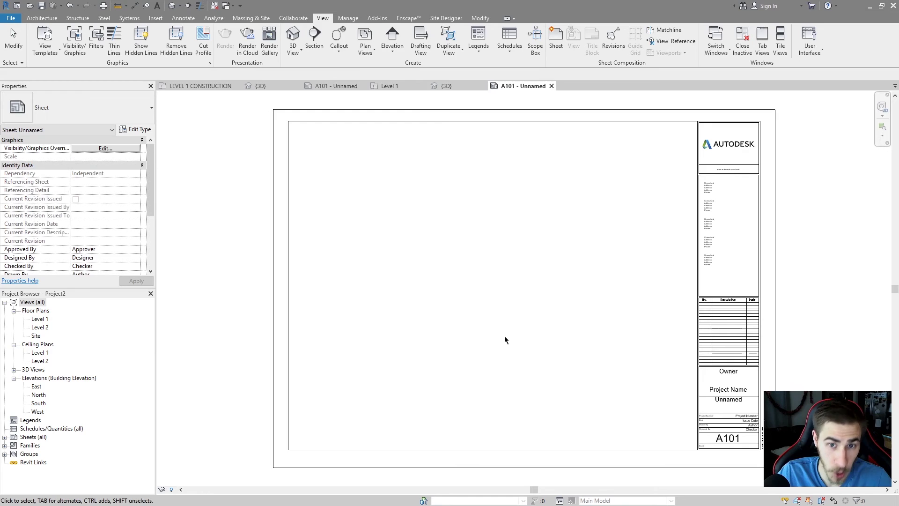
# Sketch a chain of five detail lines on the sheet, then crossing-select them for removal.
pyautogui.press('d')
pyautogui.press('l')
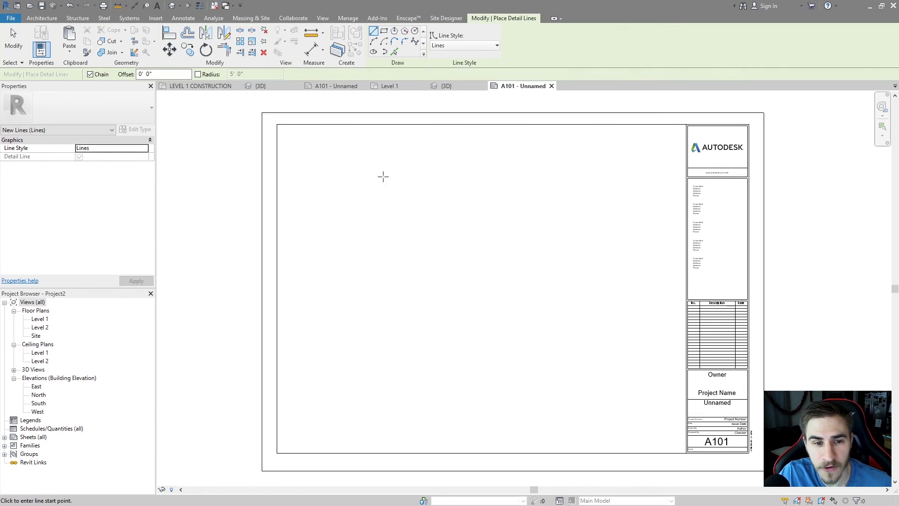
pyautogui.click(388, 155)
pyautogui.click(327, 298)
pyautogui.click(488, 186)
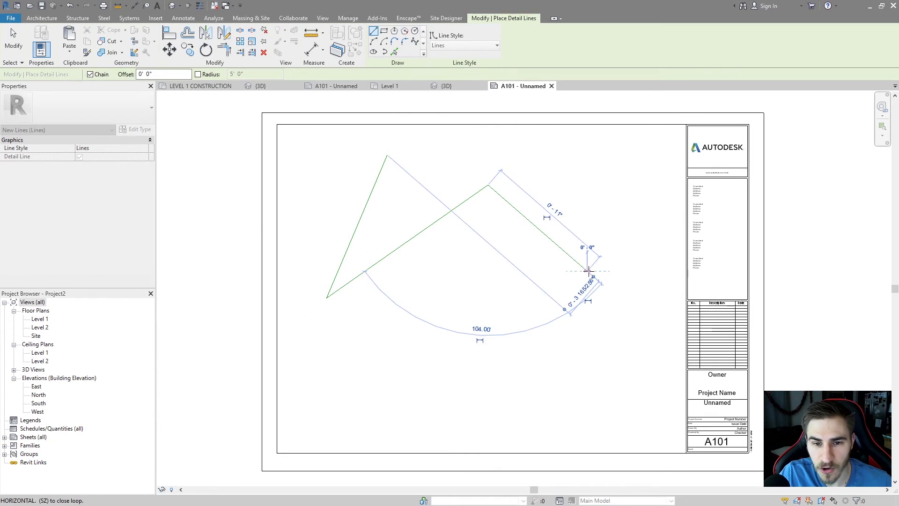
pyautogui.click(587, 271)
pyautogui.click(531, 271)
pyautogui.press('Escape')
pyautogui.press('Escape')
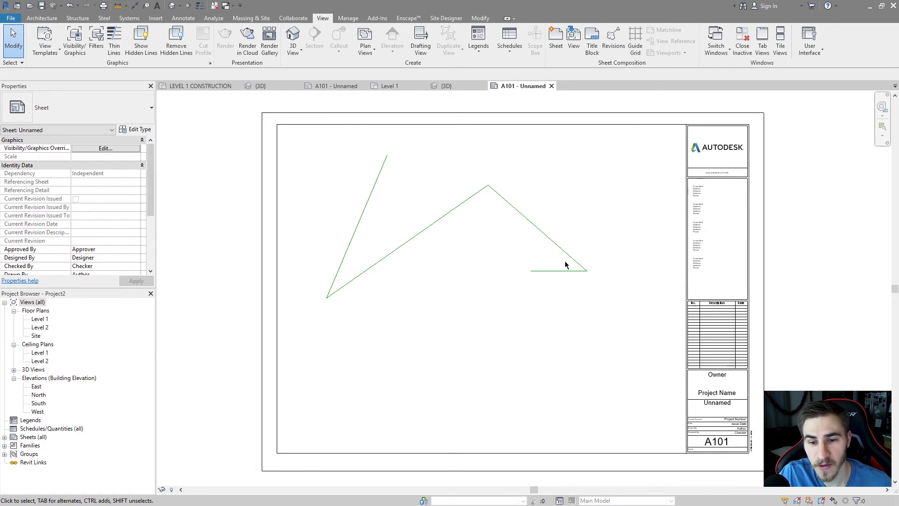
pyautogui.moveTo(596, 290); pyautogui.dragTo(352, 177)
pyautogui.press('Delete')
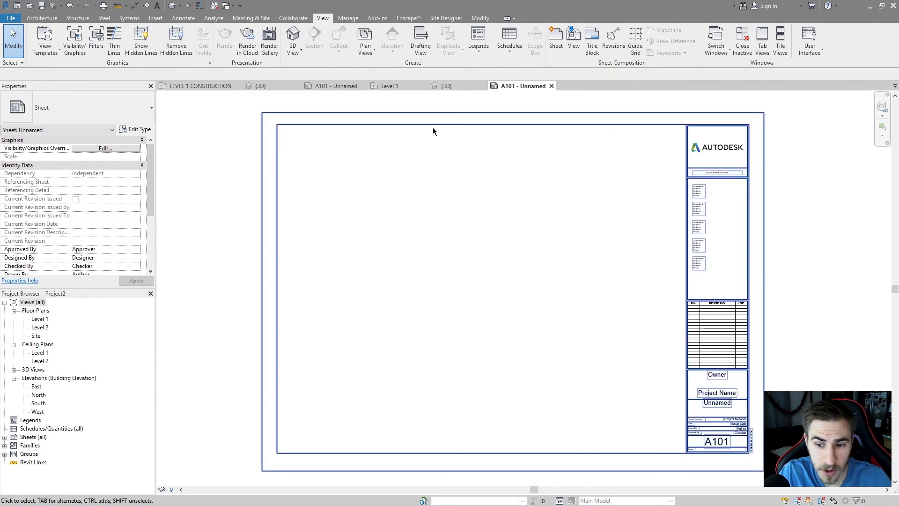